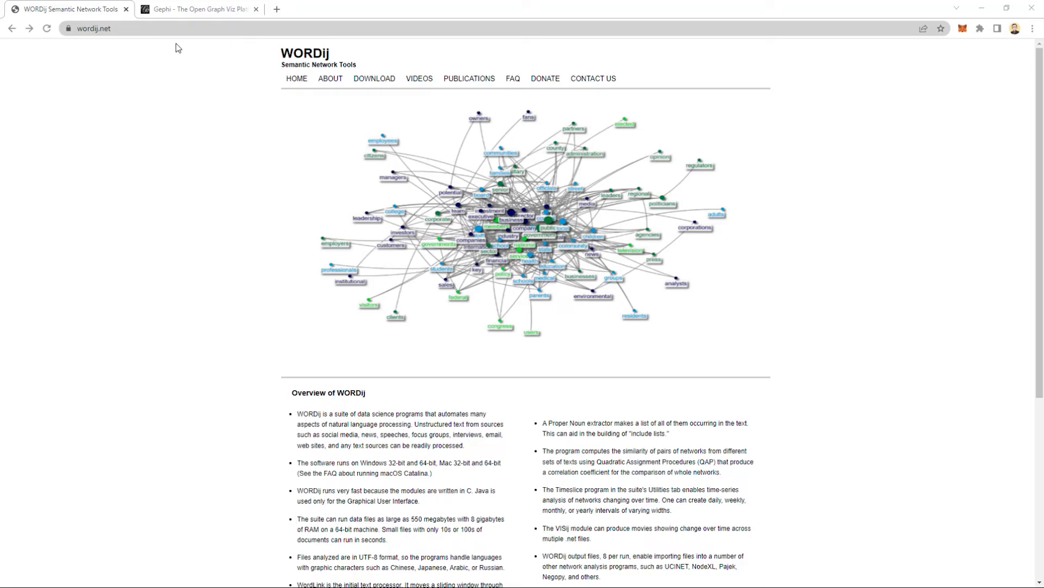
Step: Open the WORDij download registration form, review the fields it asks for, and bring up the Gephi website
click(396, 81)
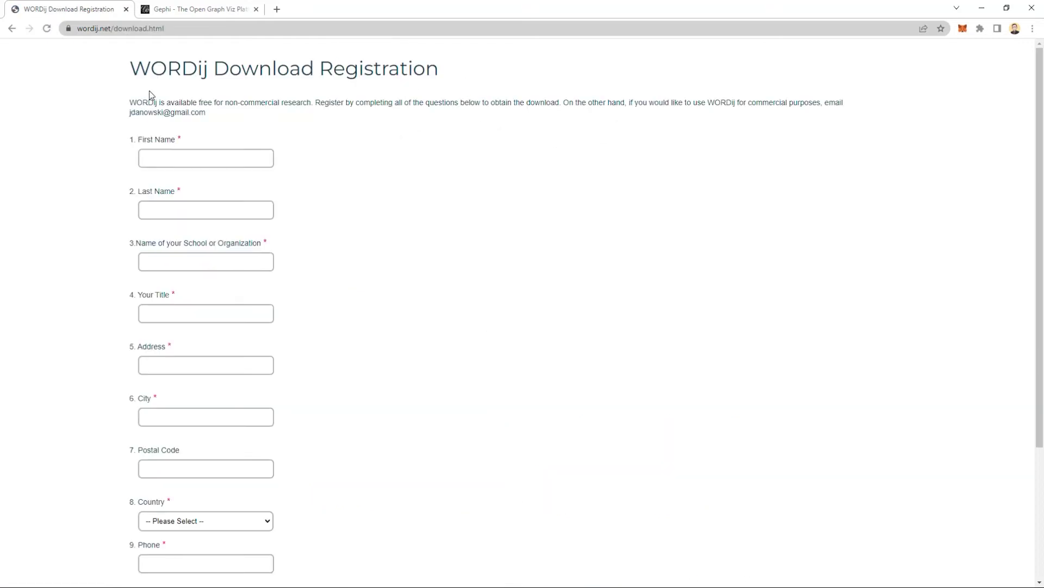
drag(134, 71, 458, 80)
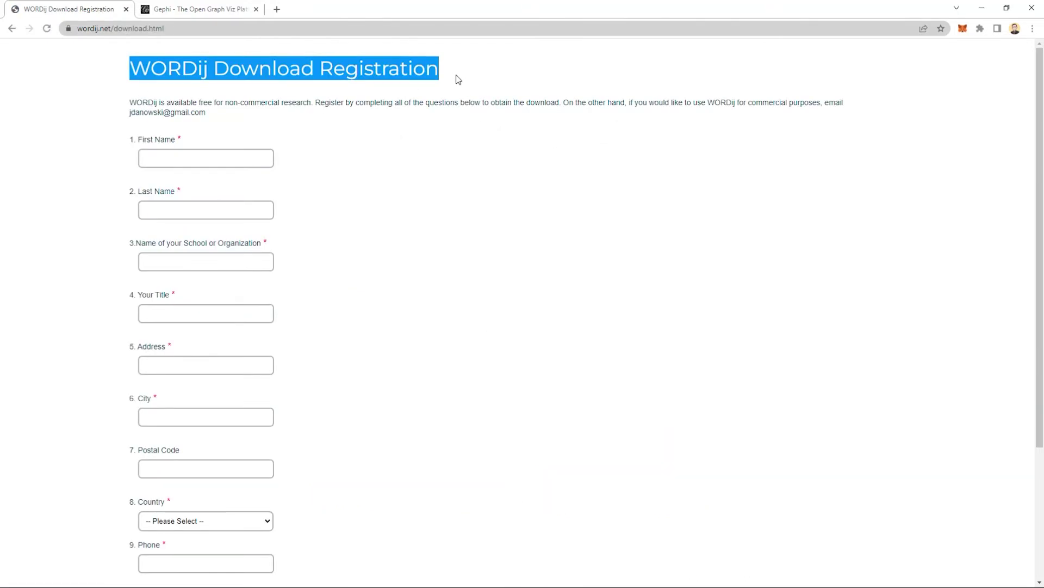
scroll(455, 238, down, 3)
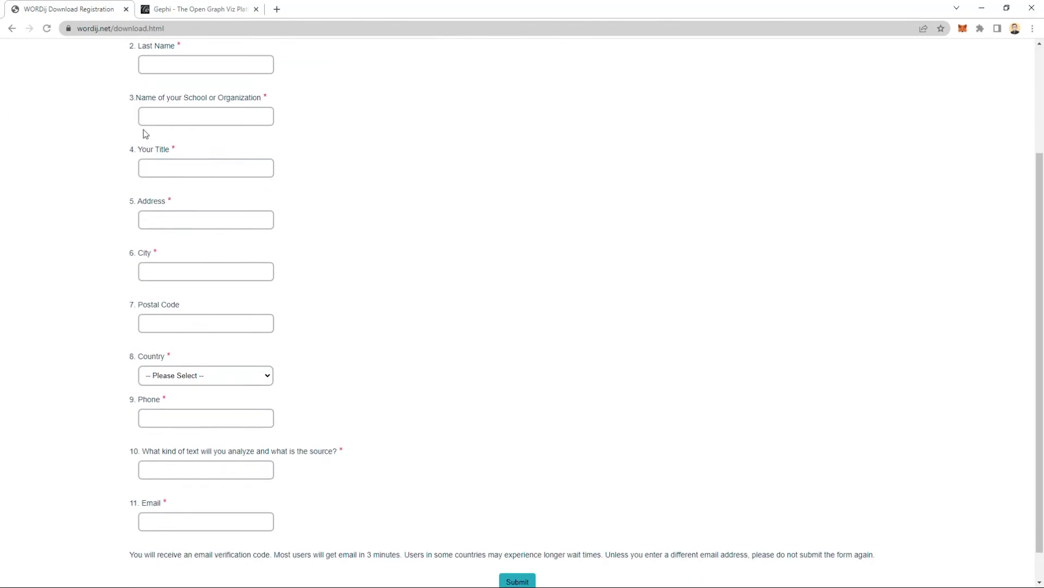
scroll(188, 158, up, 3)
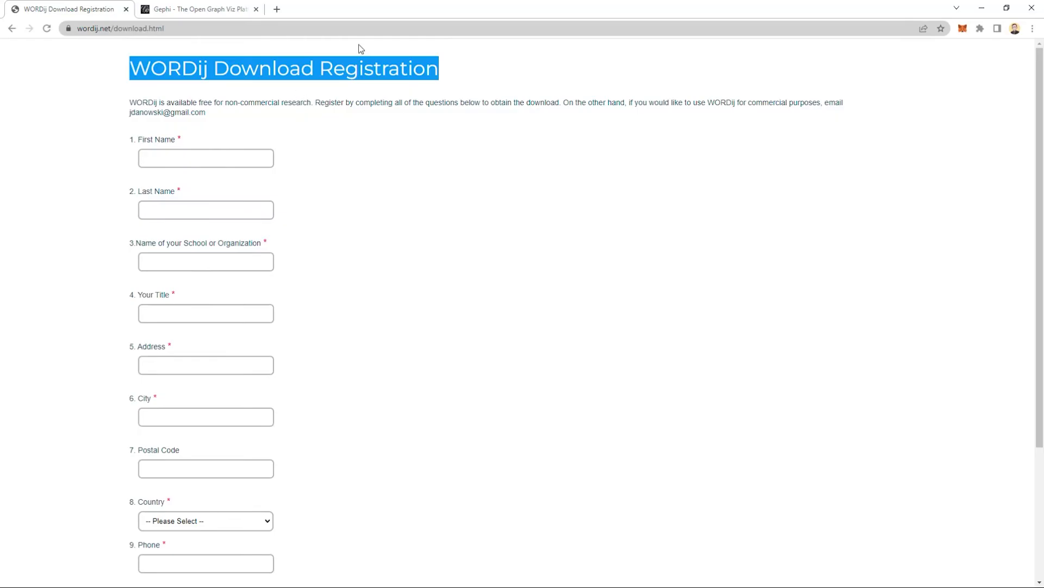
click(982, 8)
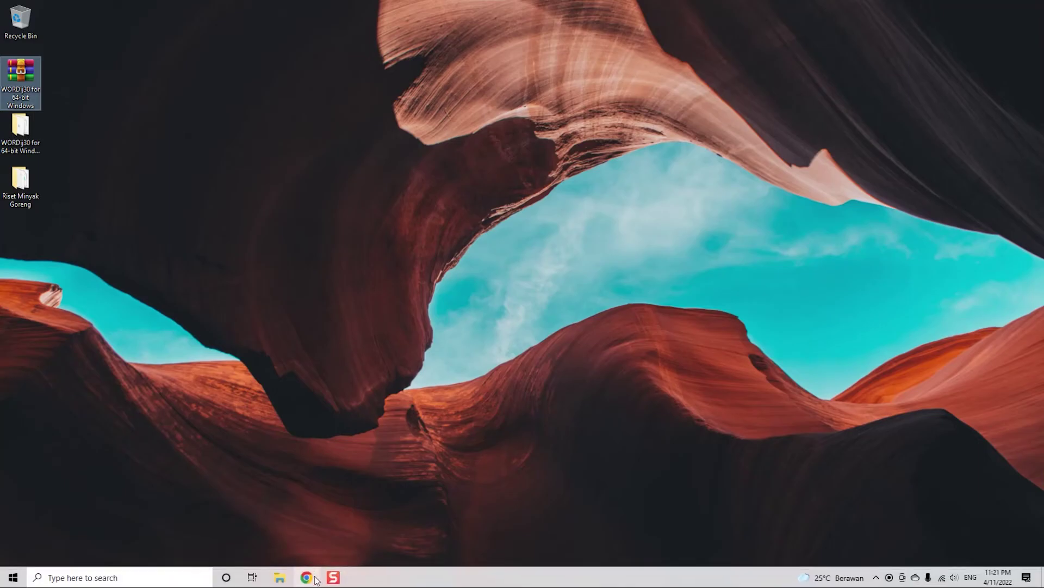
click(307, 577)
scroll(282, 142, down, 4)
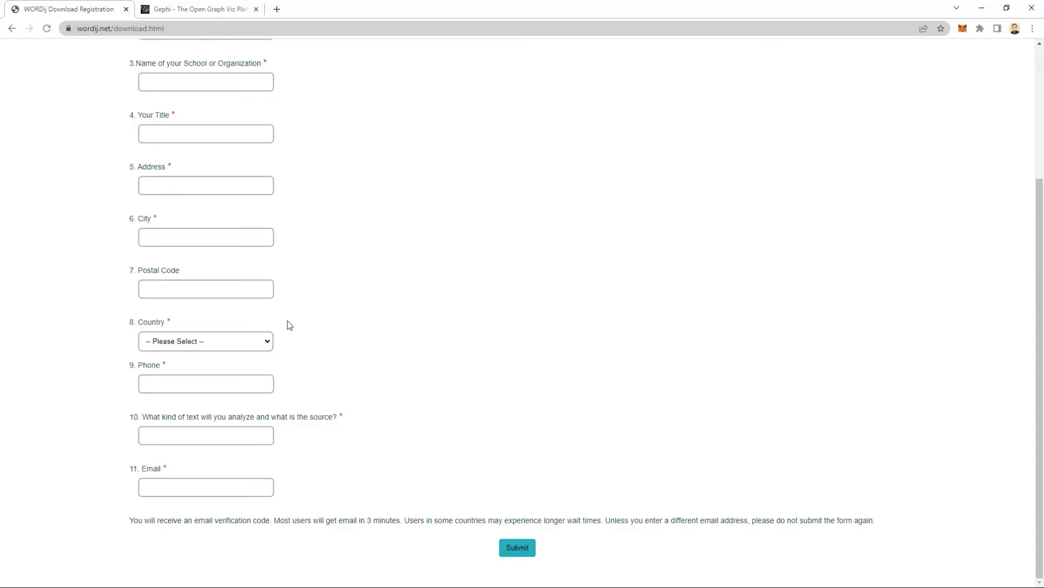
click(194, 7)
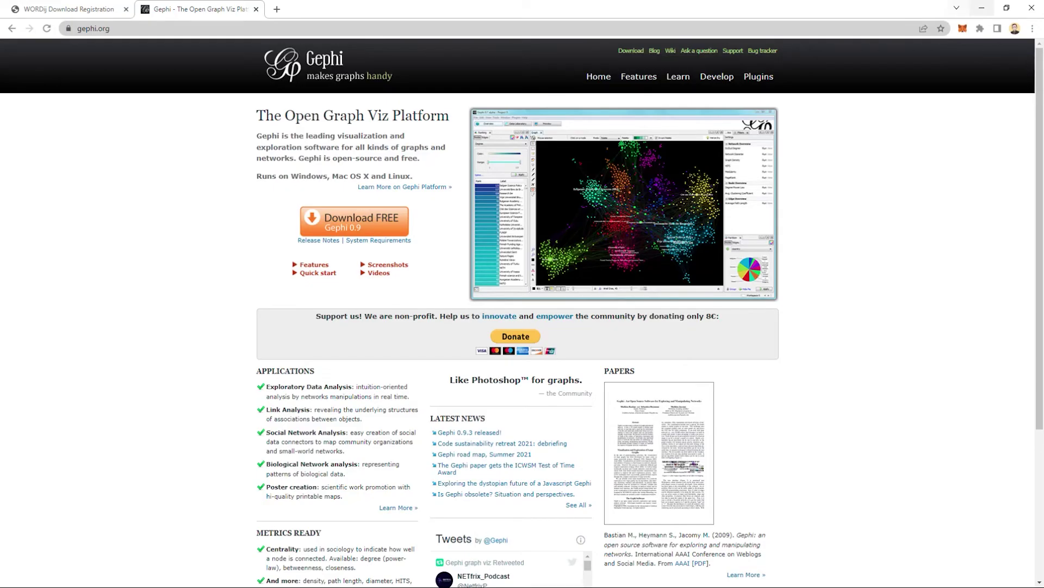
Step: Open minyak-goreng-full from the Riset Minyak Goreng desktop folder and fit the title column to its contents
click(982, 9)
double_click(35, 192)
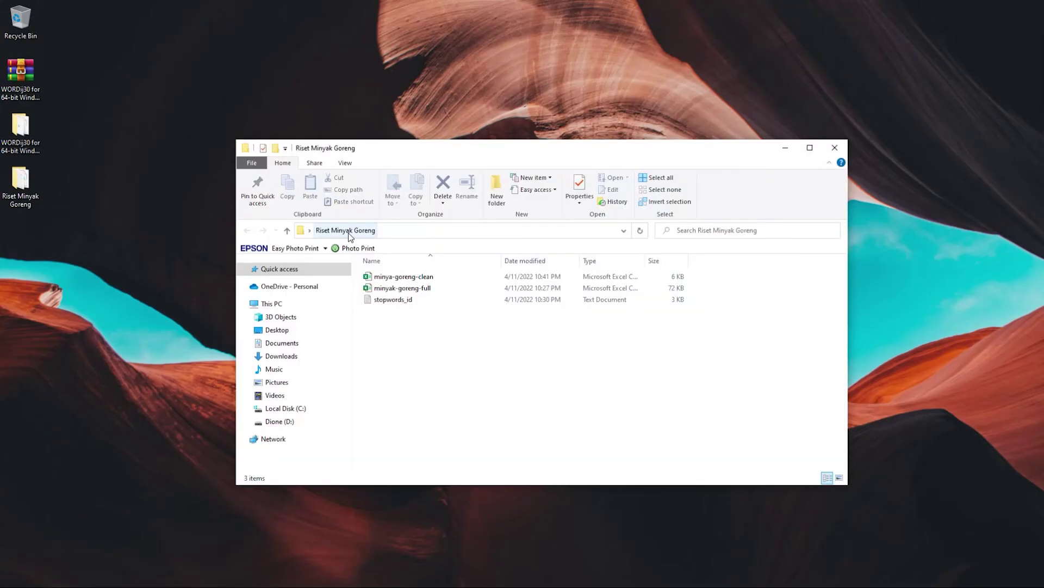
double_click(456, 290)
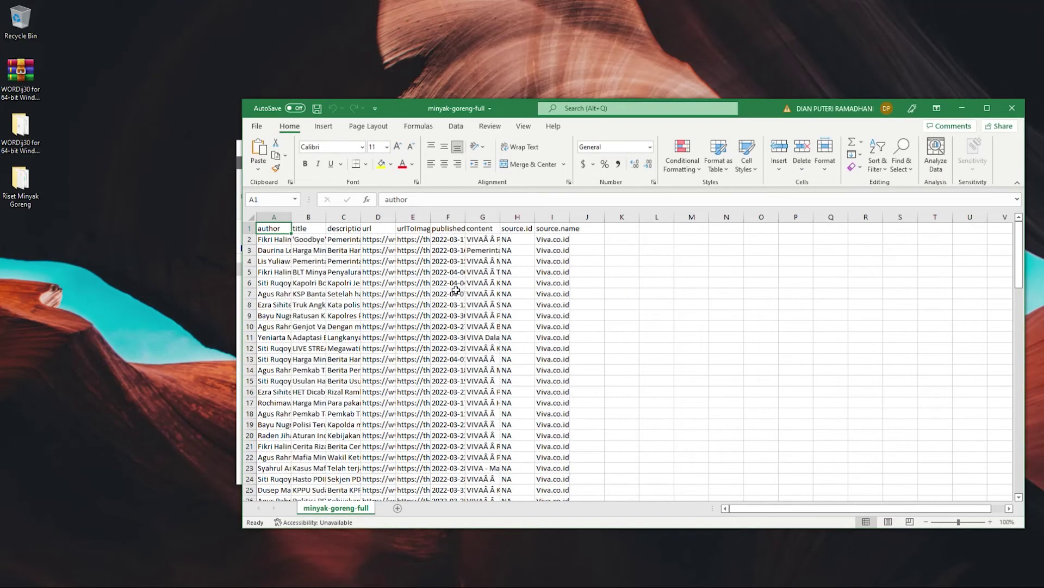
double_click(328, 219)
Step: Look through the article rows of minyak-goreng-full down to the last record
scroll(490, 261, down, 1)
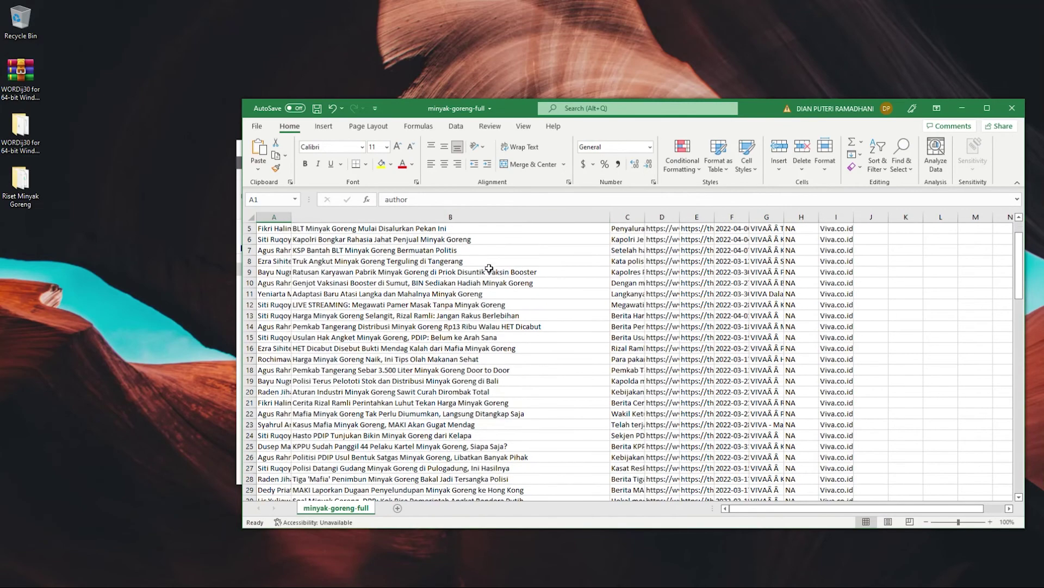
scroll(490, 261, up, 2)
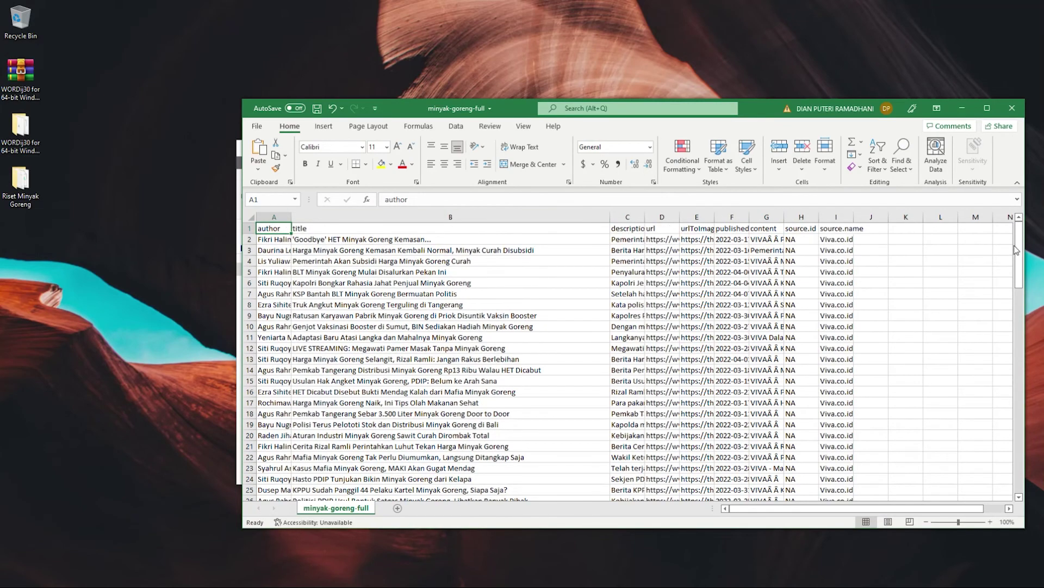
drag(1018, 251, 1028, 465)
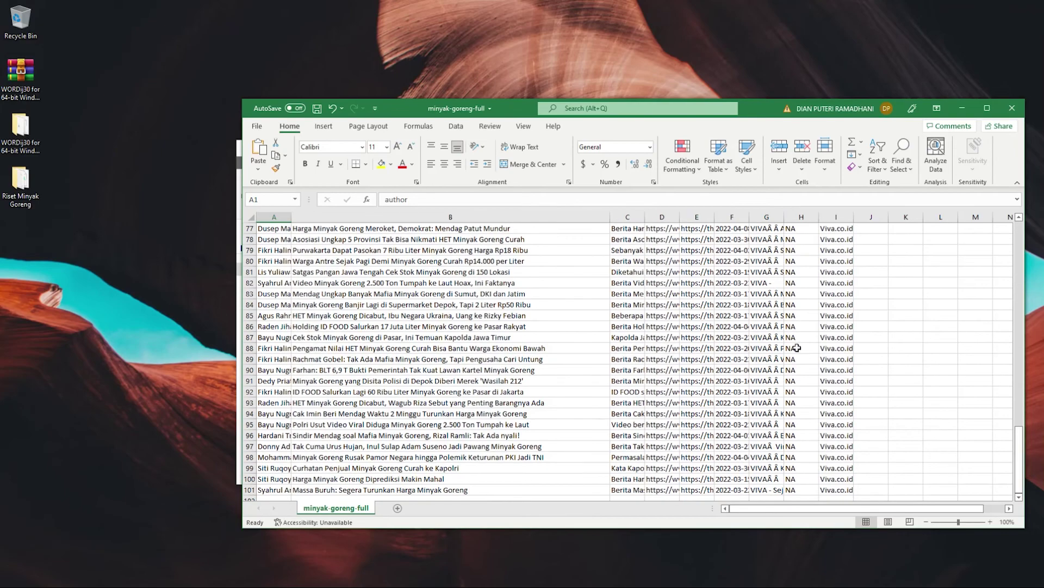
scroll(754, 337, down, 1)
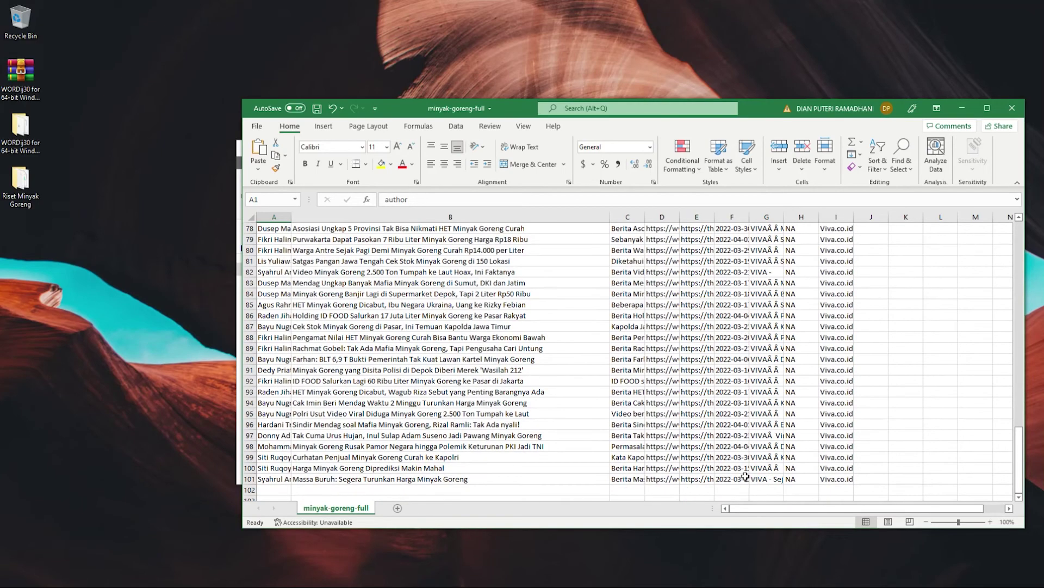
Step: Widen the publishedAt column to check the dates, and return to the title header in cell B1
drag(749, 216, 778, 218)
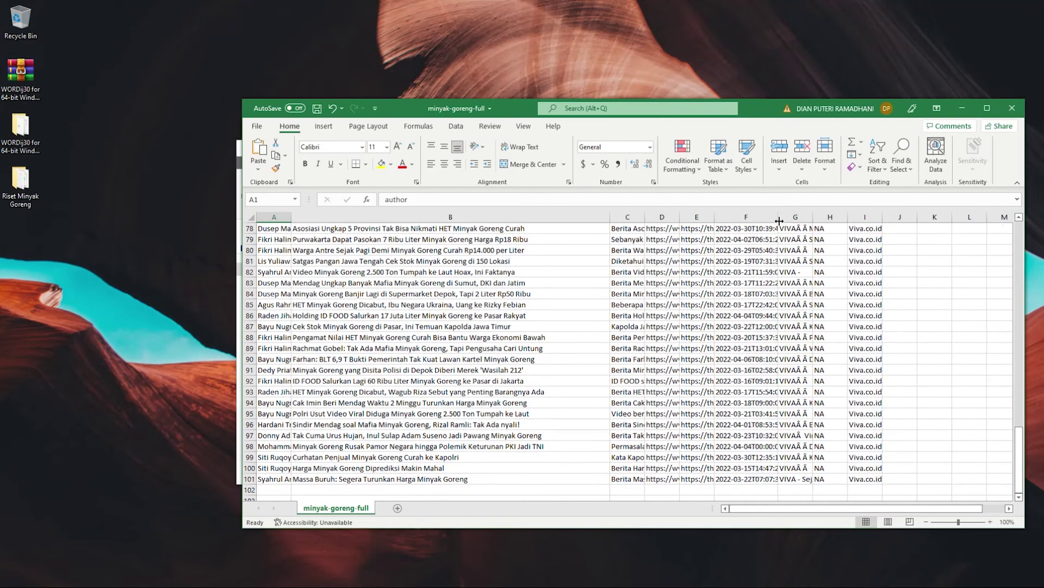
scroll(763, 422, up, 1)
scroll(763, 422, up, 8)
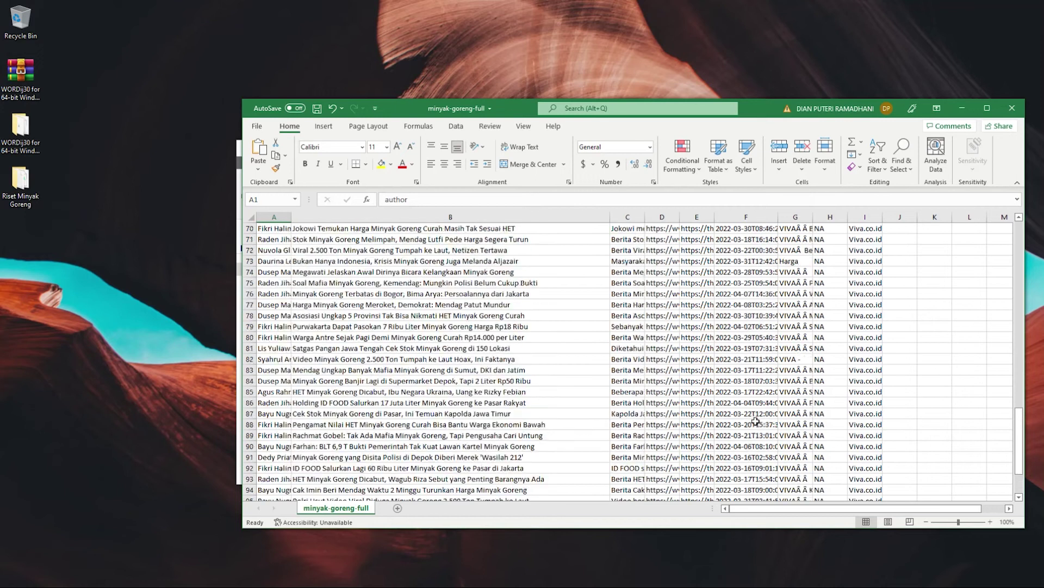
scroll(369, 262, up, 8)
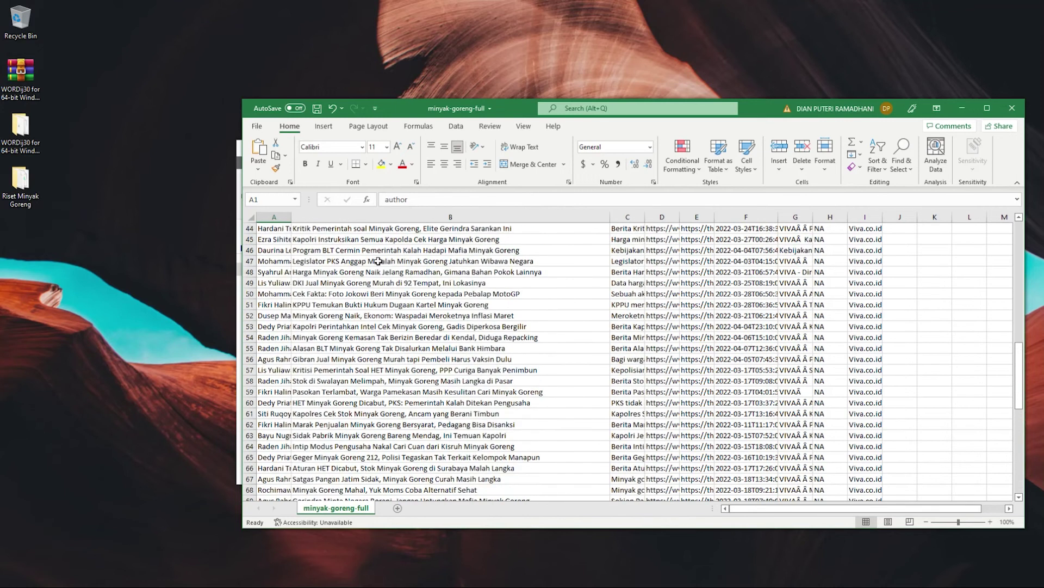
scroll(389, 235, up, 9)
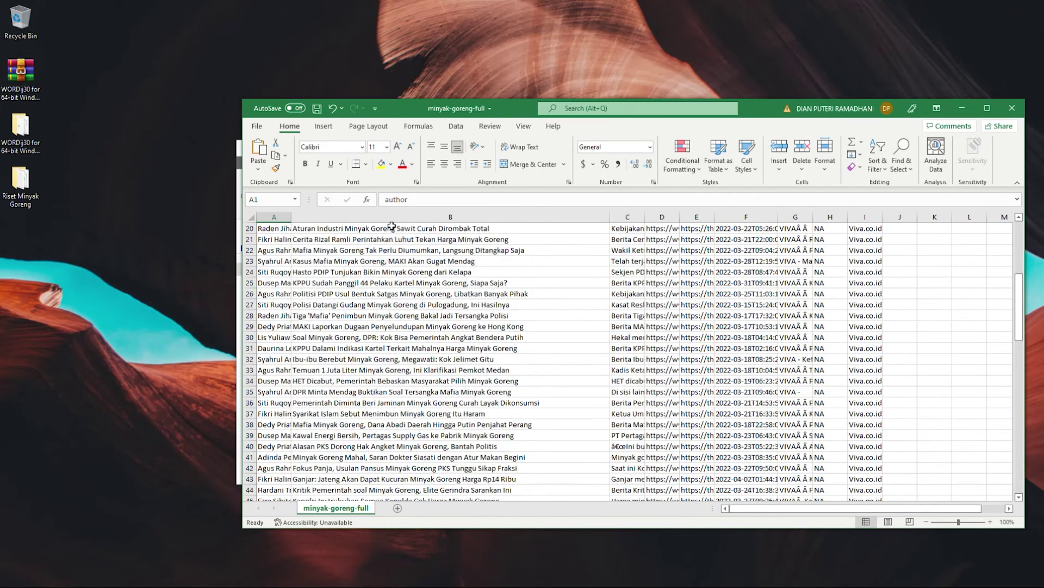
click(404, 229)
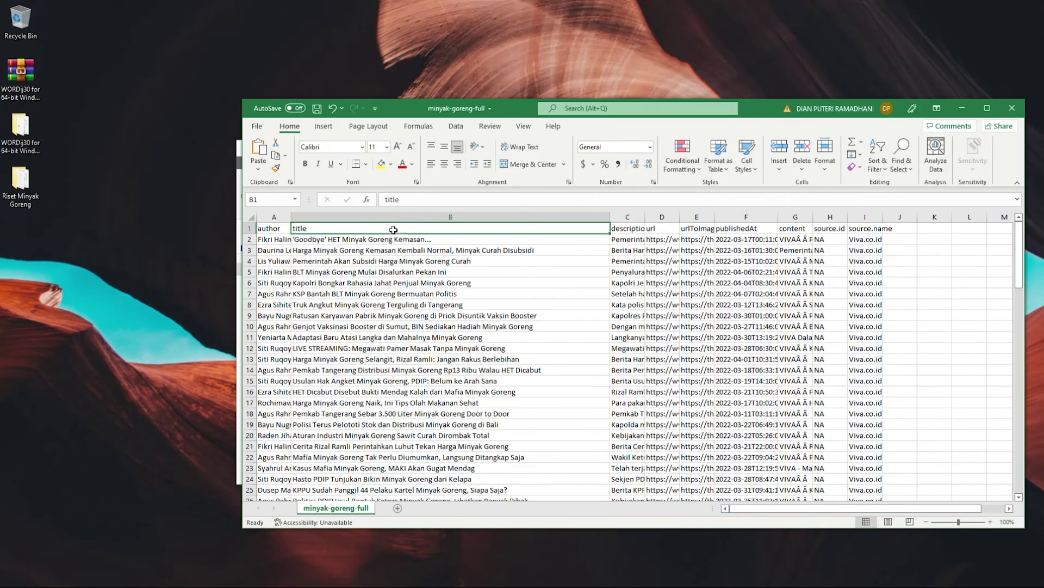
Step: Open minya-goreng-clean from the Riset Minyak Goreng folder and widen its text column to 86.43
drag(510, 111, 379, 326)
click(417, 276)
key(alt+Tab)
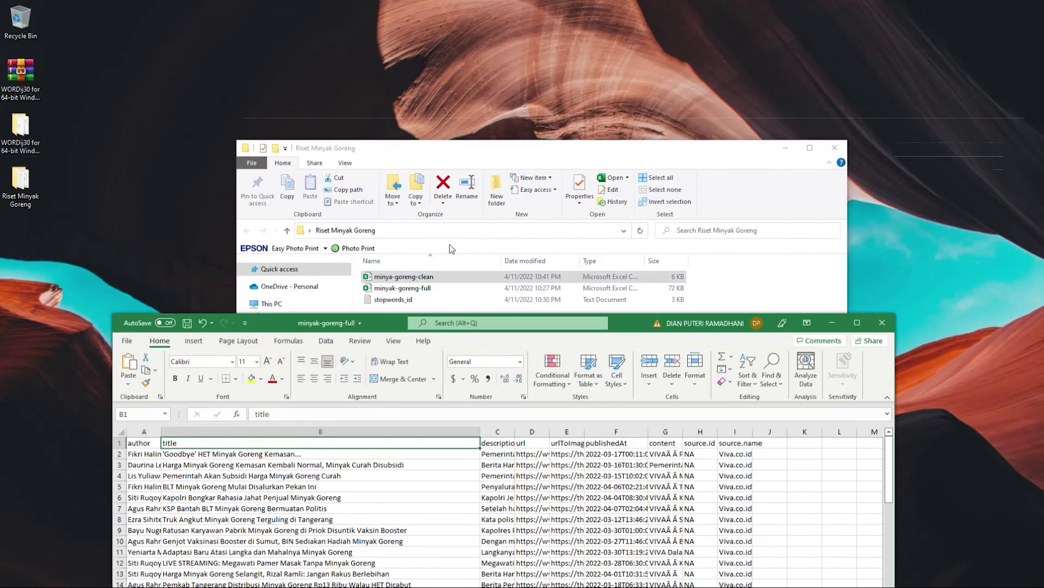
double_click(370, 275)
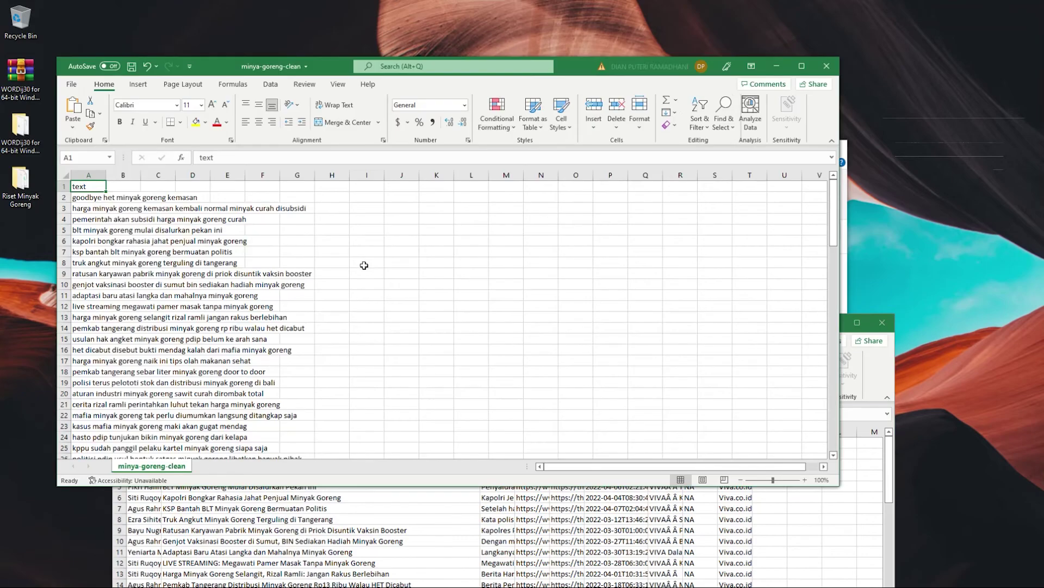
drag(314, 177, 402, 177)
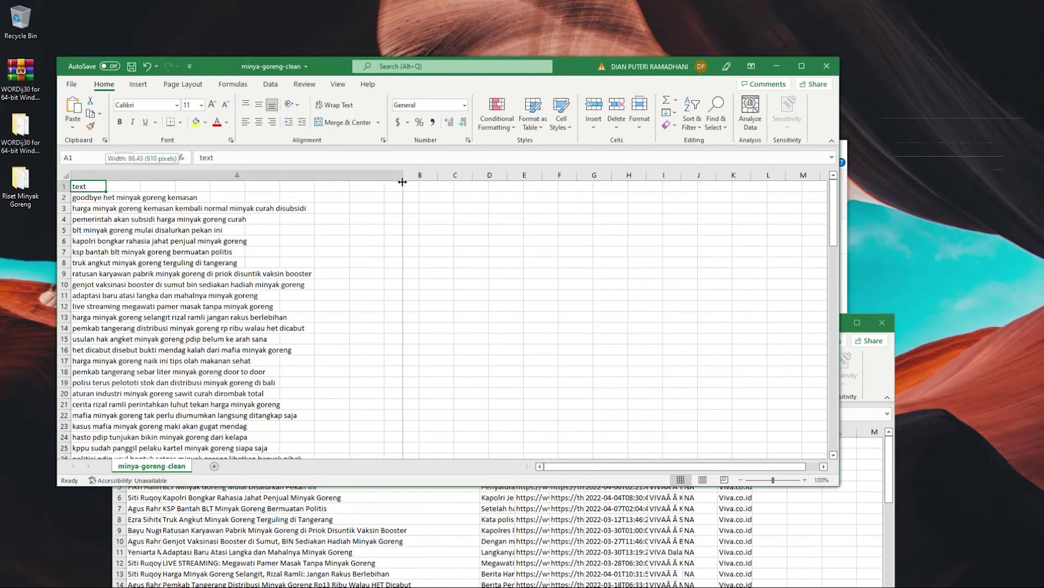
Step: Arrange the two workbooks so both stay visible and compare the cleaned text with the original titles
scroll(261, 251, down, 2)
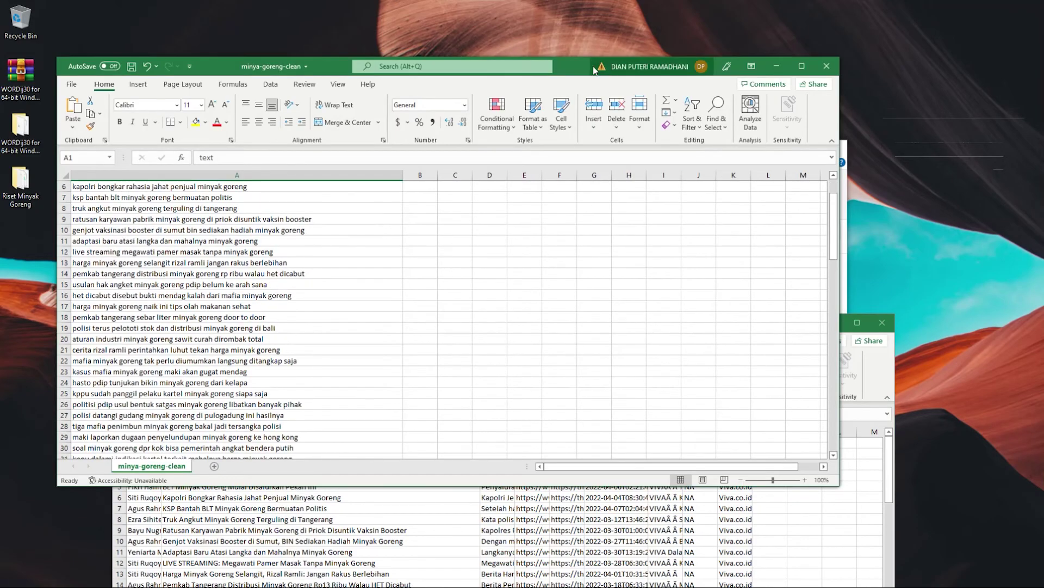
drag(574, 68, 787, 47)
scroll(400, 238, up, 2)
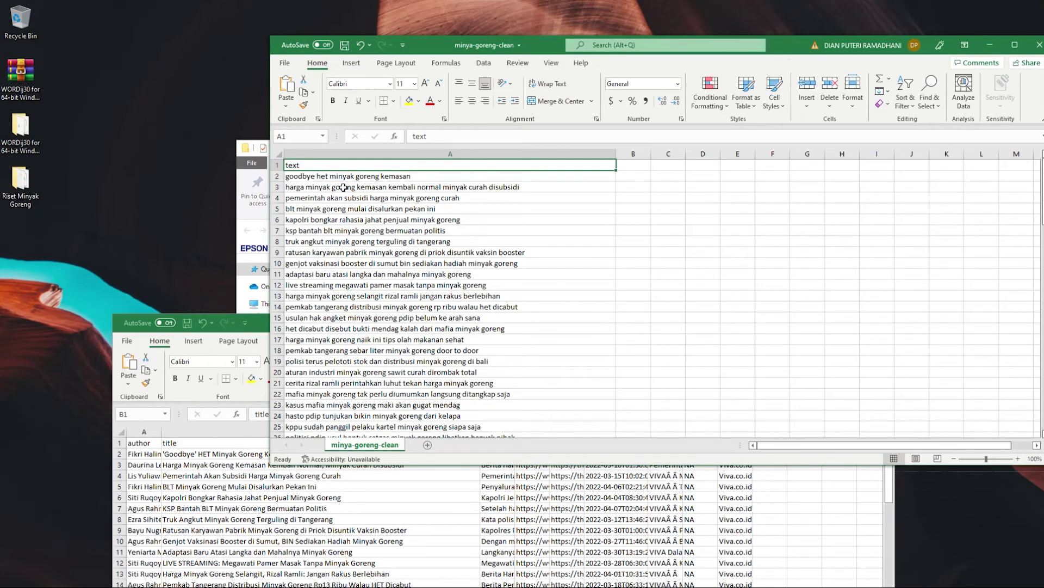
click(305, 177)
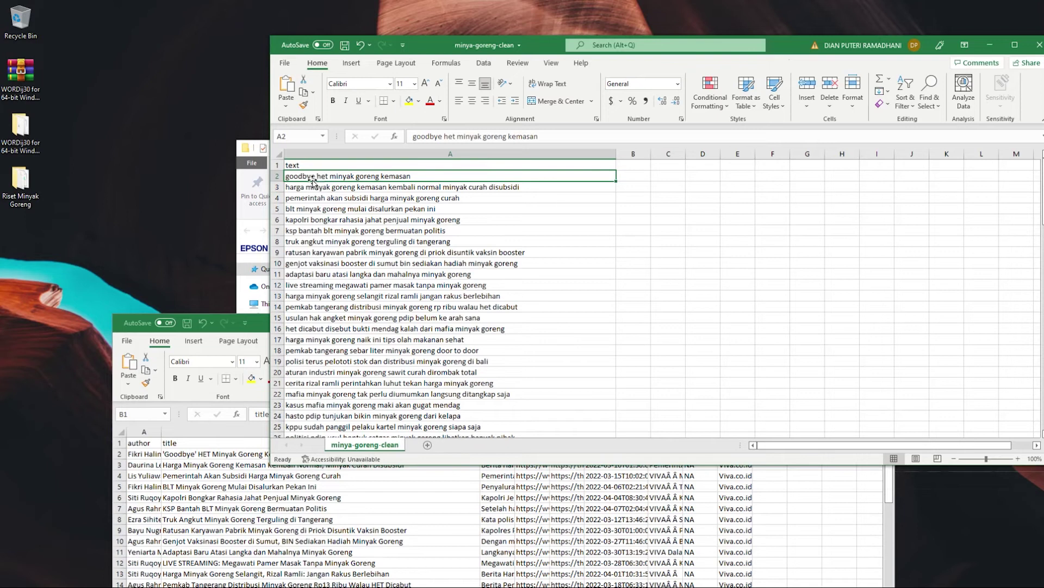
click(261, 322)
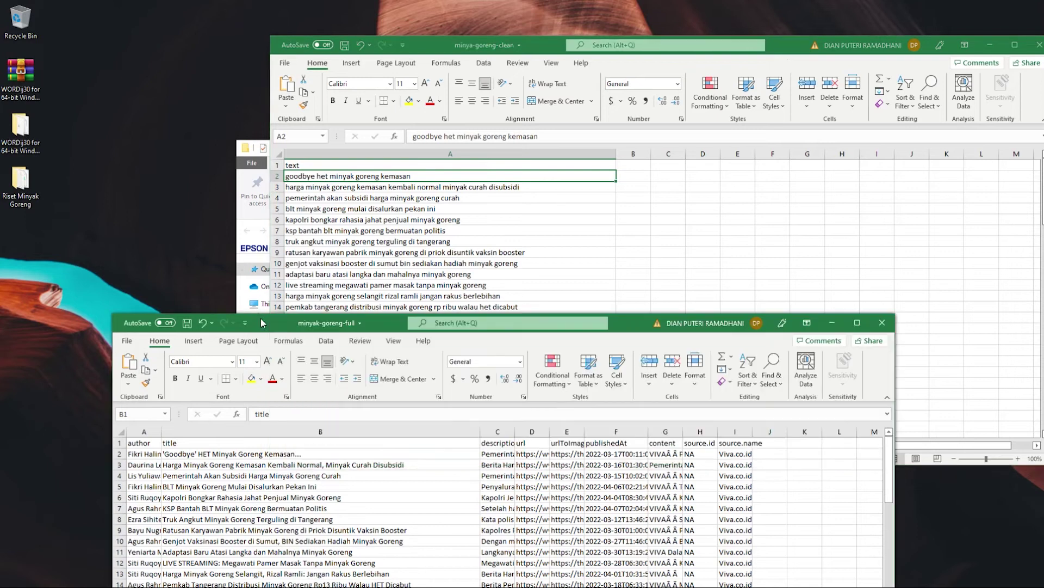
drag(262, 322, 185, 267)
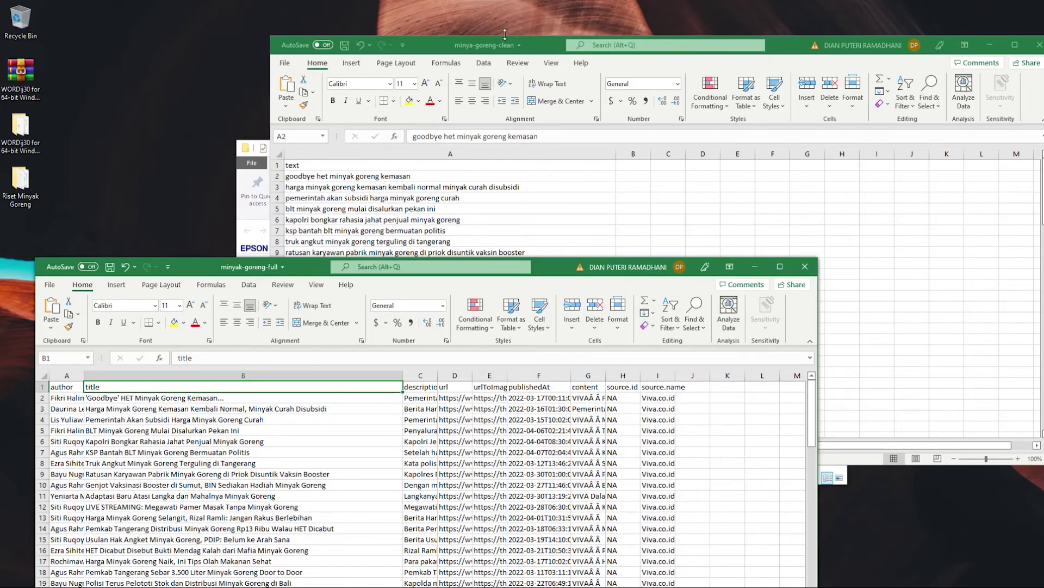
Step: Select the whole text column in minya-goreng-clean and look over its entries
click(543, 43)
click(470, 152)
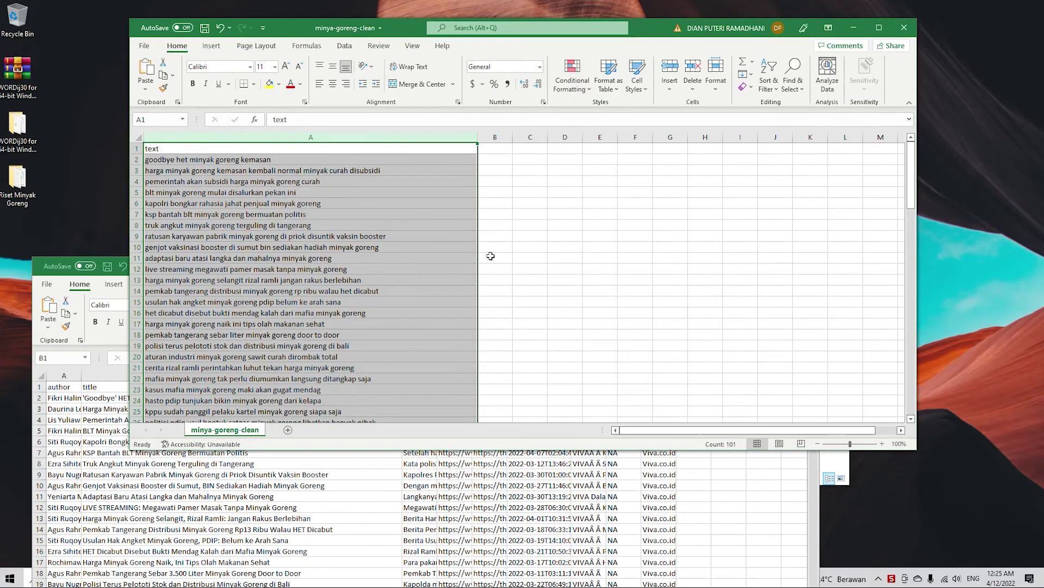
scroll(490, 254, down, 1)
scroll(399, 343, up, 1)
drag(914, 175, 892, 148)
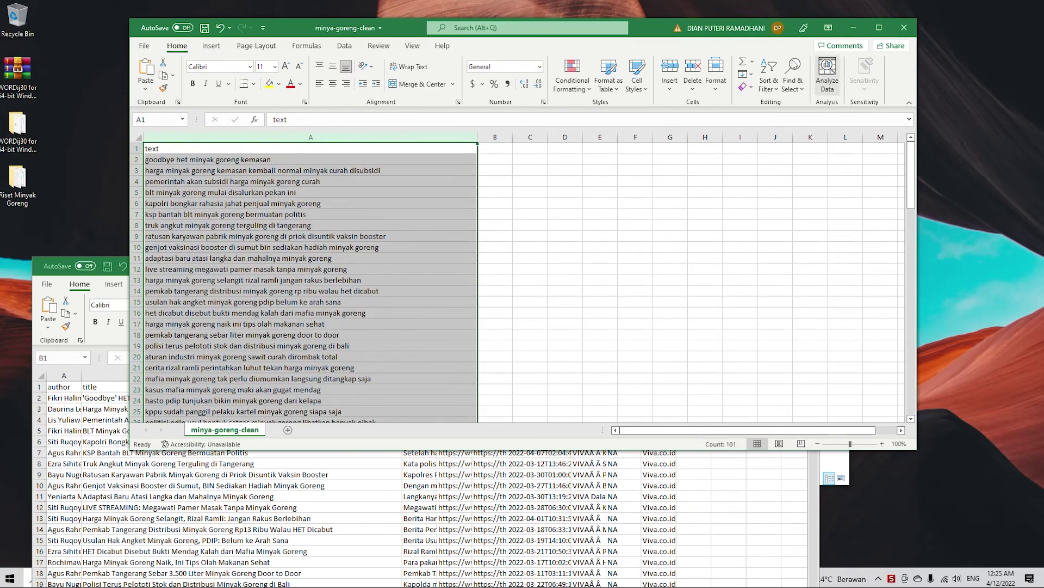
Step: Close the minya-goreng-clean and minyak-goreng-full workbooks without saving the changes
click(897, 33)
click(523, 321)
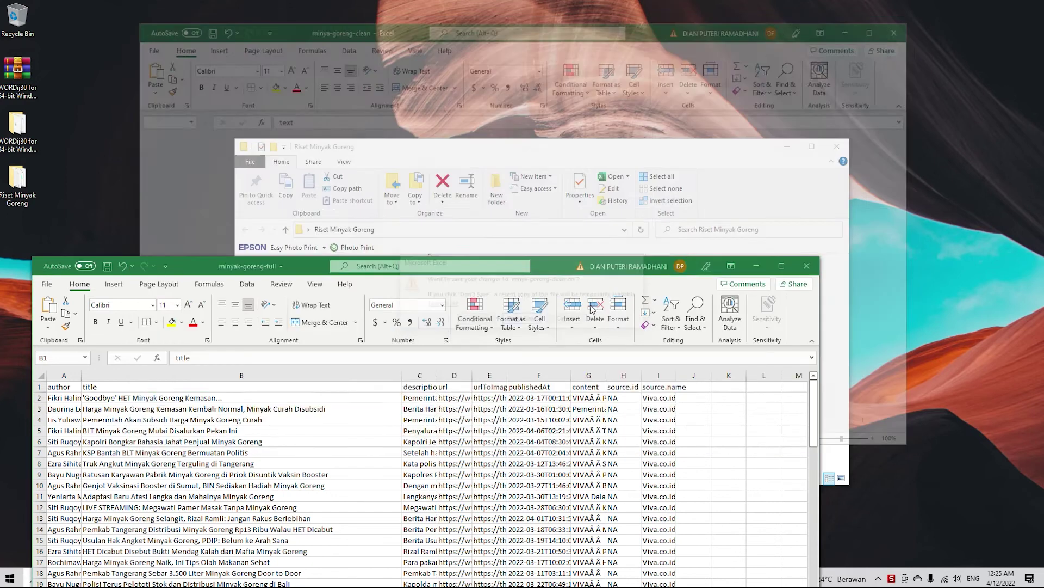
click(806, 265)
click(542, 319)
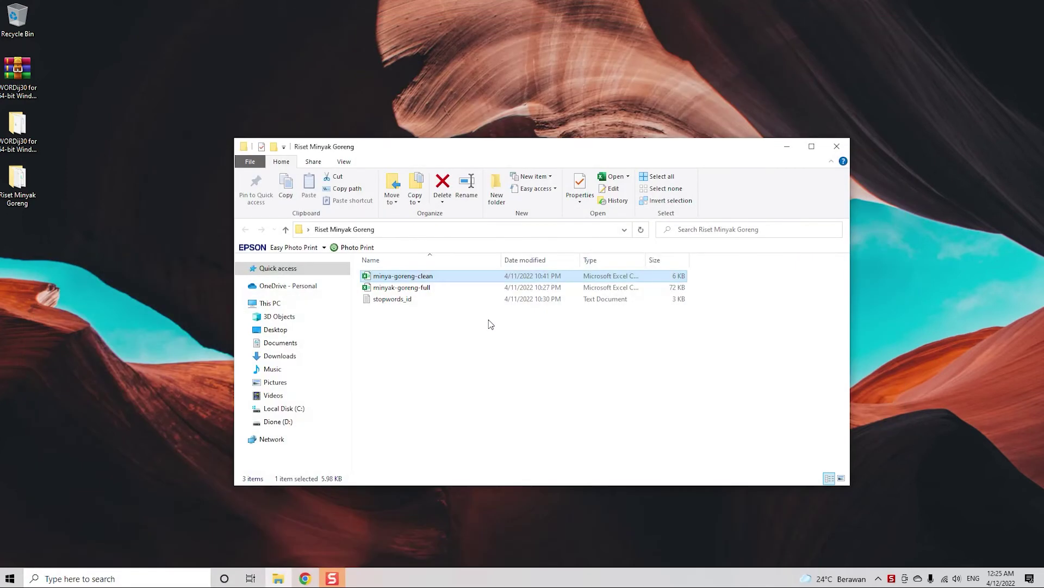
Step: Open the stopwords_id text file to examine the Indonesian stop word list, and close it
double_click(413, 296)
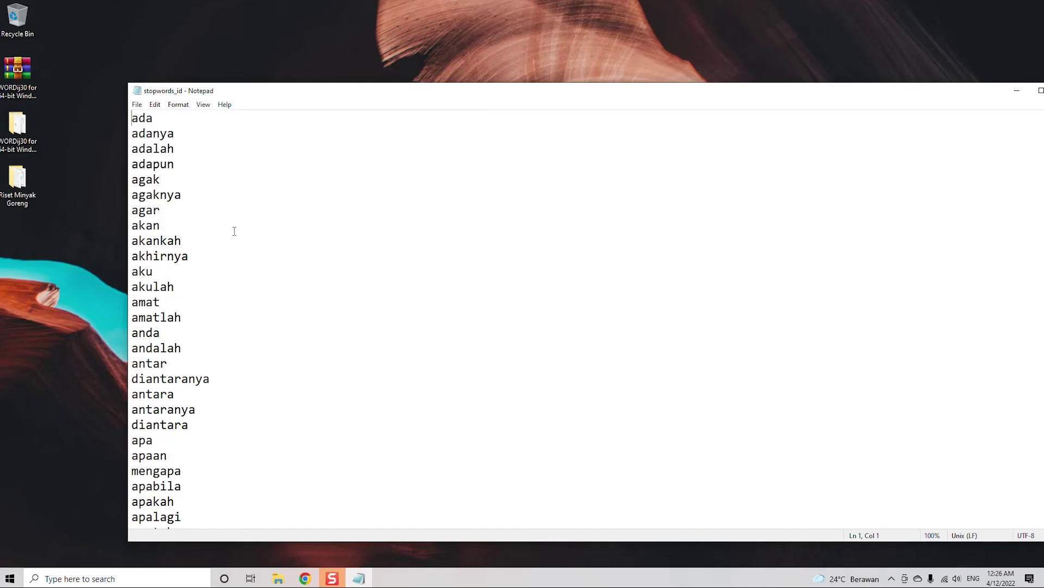
drag(998, 93, 860, 116)
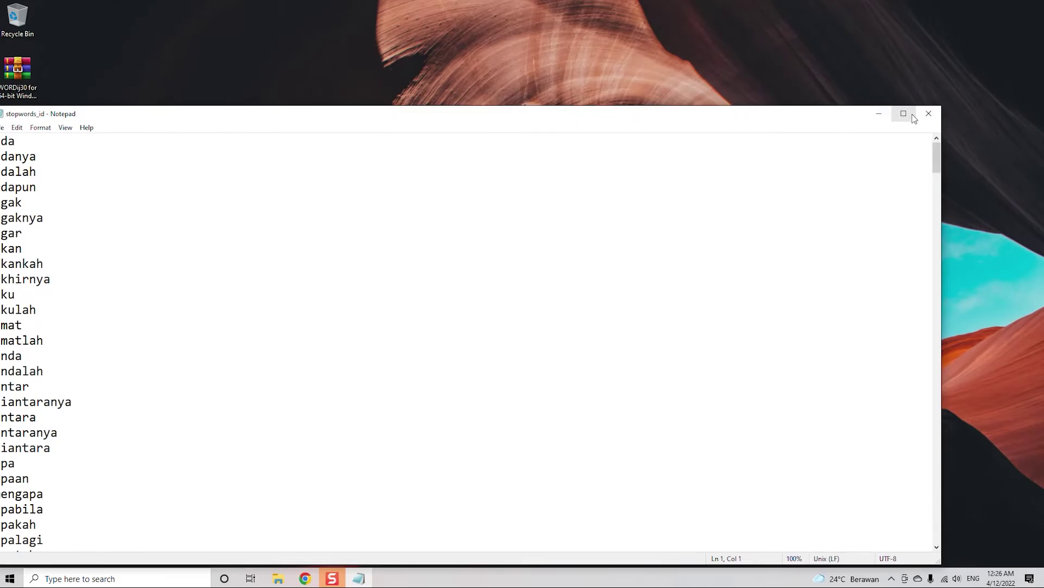
click(928, 113)
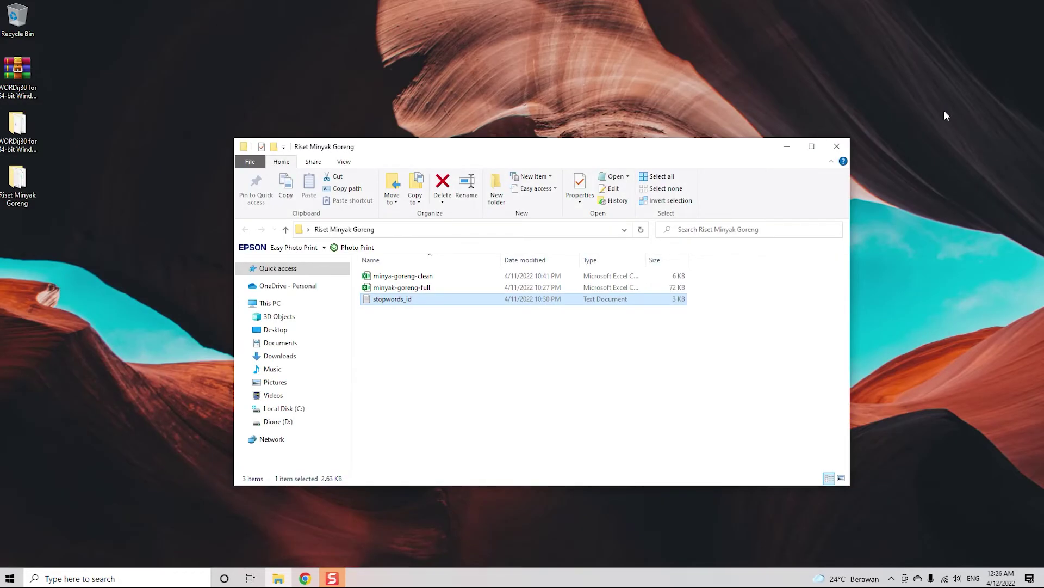
Step: Select the minya-goreng-clean file and the WORDij30 for 64-bit Windows archive on the desktop
click(457, 279)
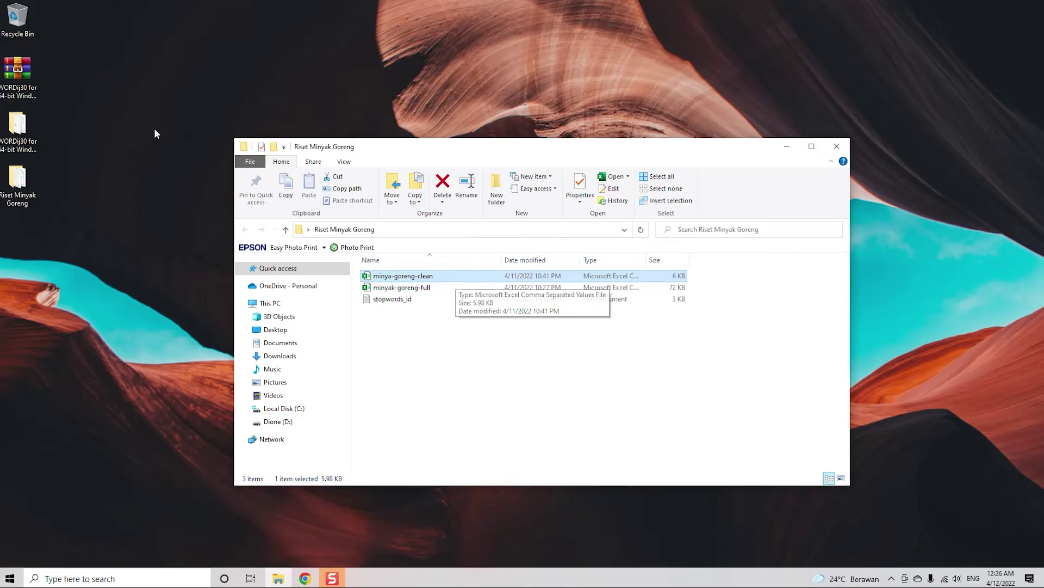
click(20, 76)
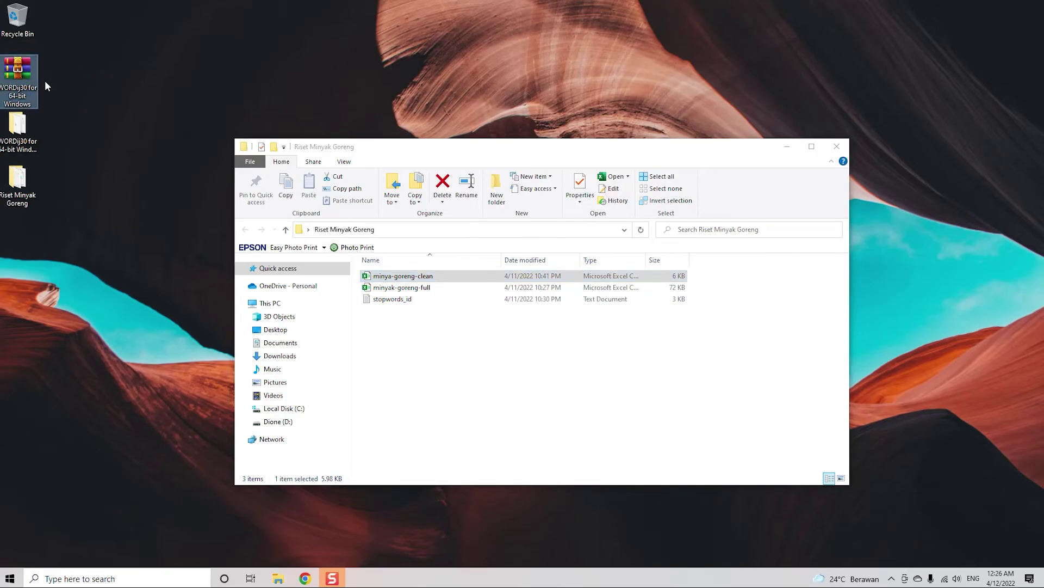
Step: Open the extracted WORDij30 for 64-bit Windows folder, look through the stop word files in stop-words-collection-2011.11.21, and return to the WORDij30 folder
double_click(32, 124)
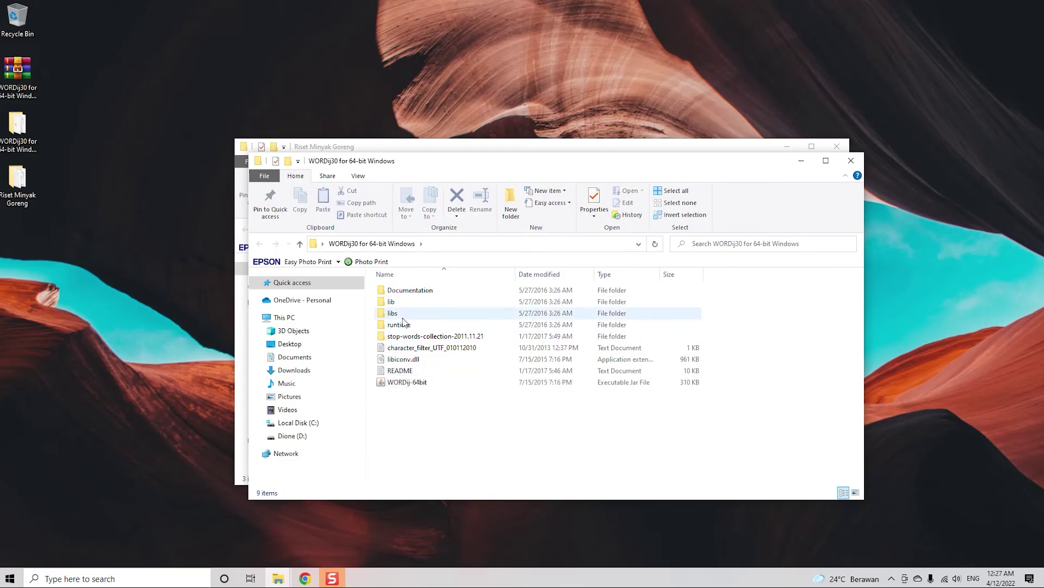
double_click(425, 336)
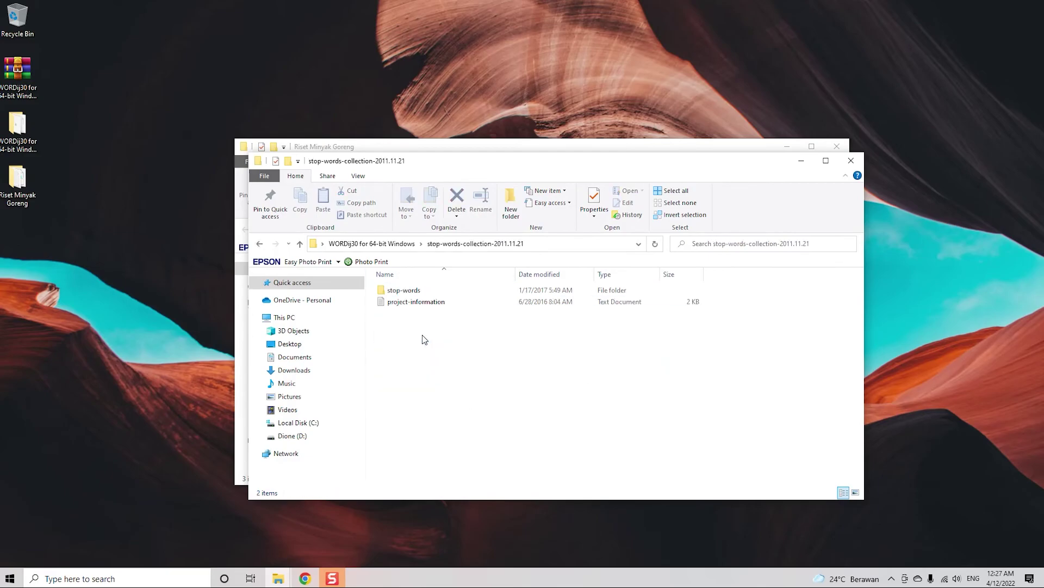
double_click(418, 294)
scroll(464, 377, down, 2)
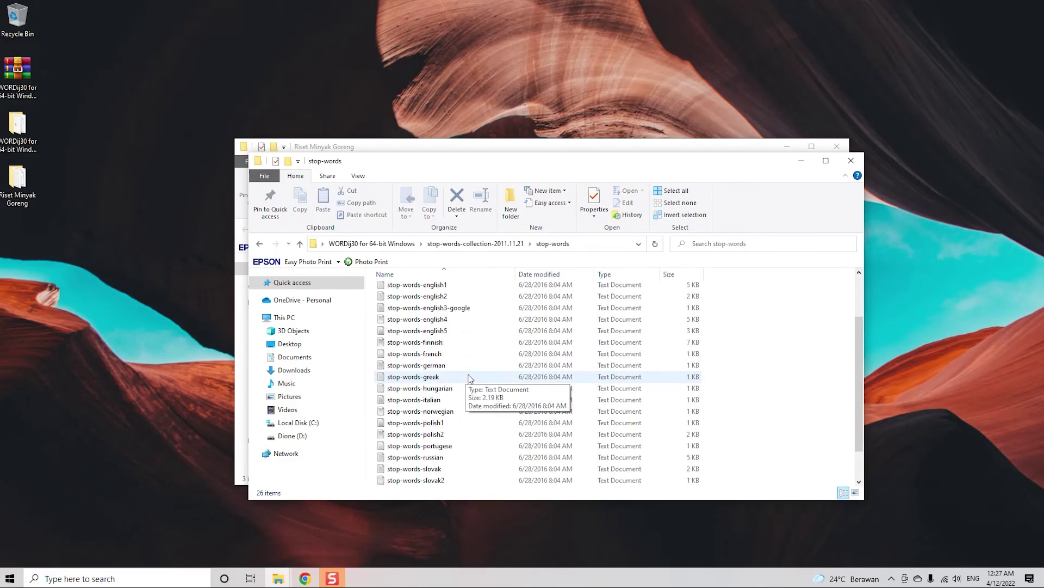
scroll(473, 380, up, 3)
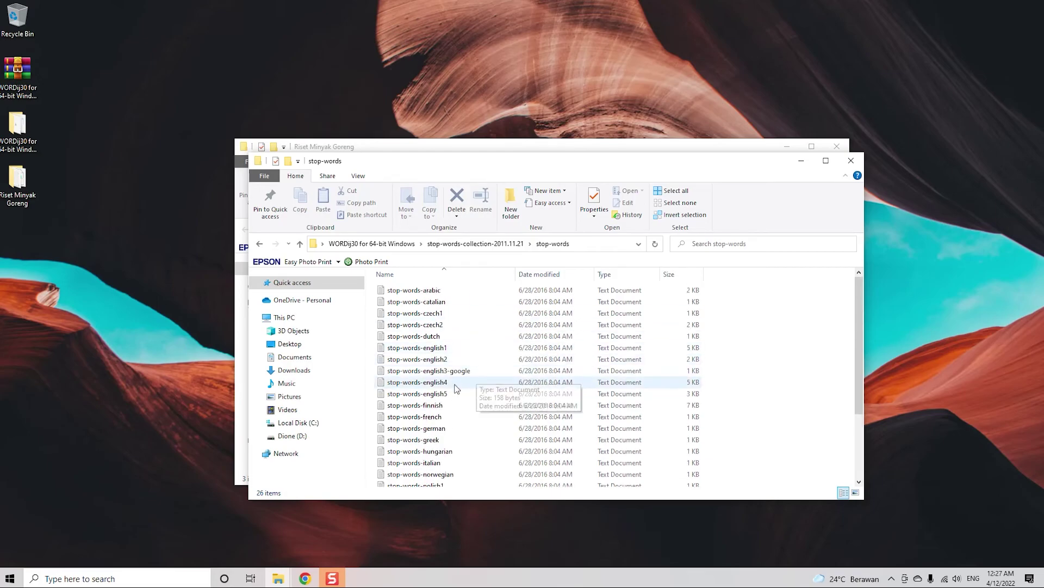
scroll(468, 384, down, 1)
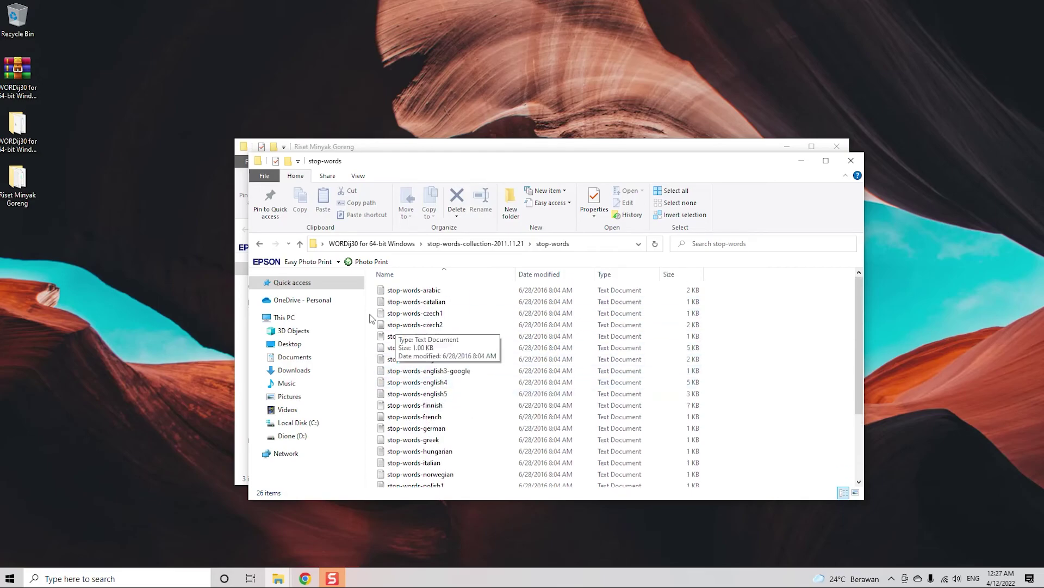
click(260, 244)
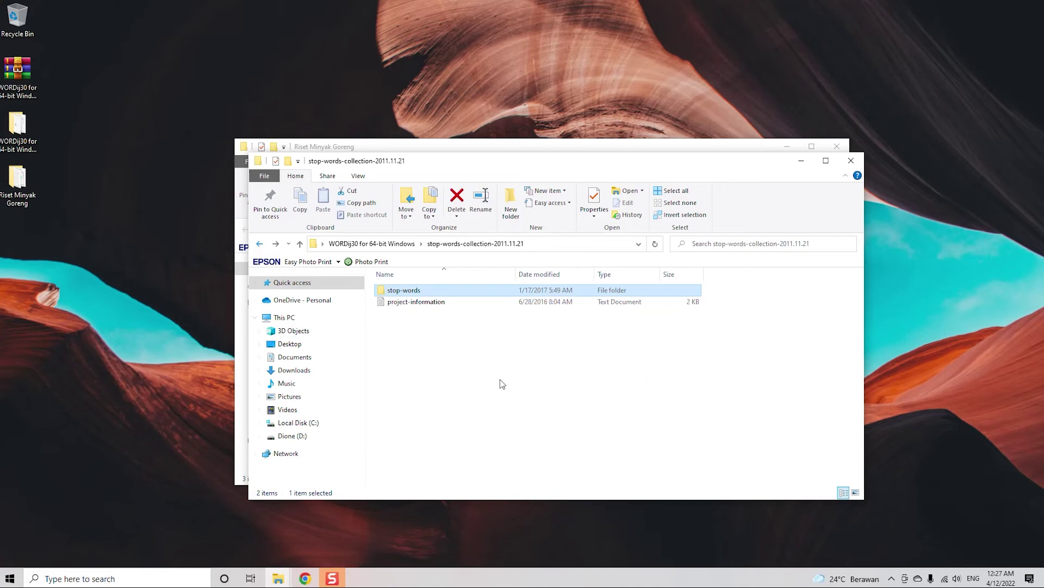
click(261, 243)
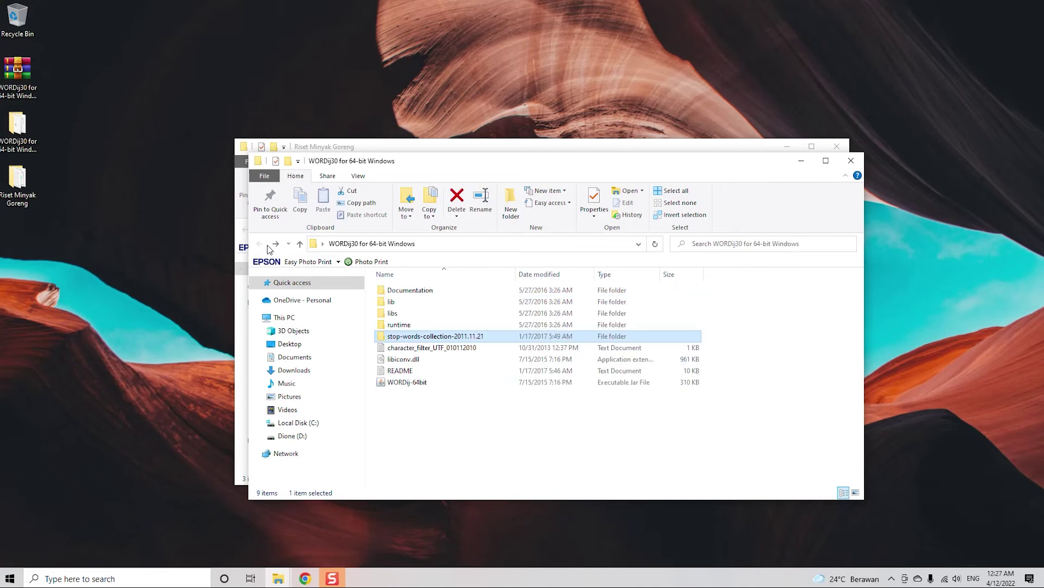
Step: Launch WORDij-64bit and reposition its window on the desktop
click(417, 388)
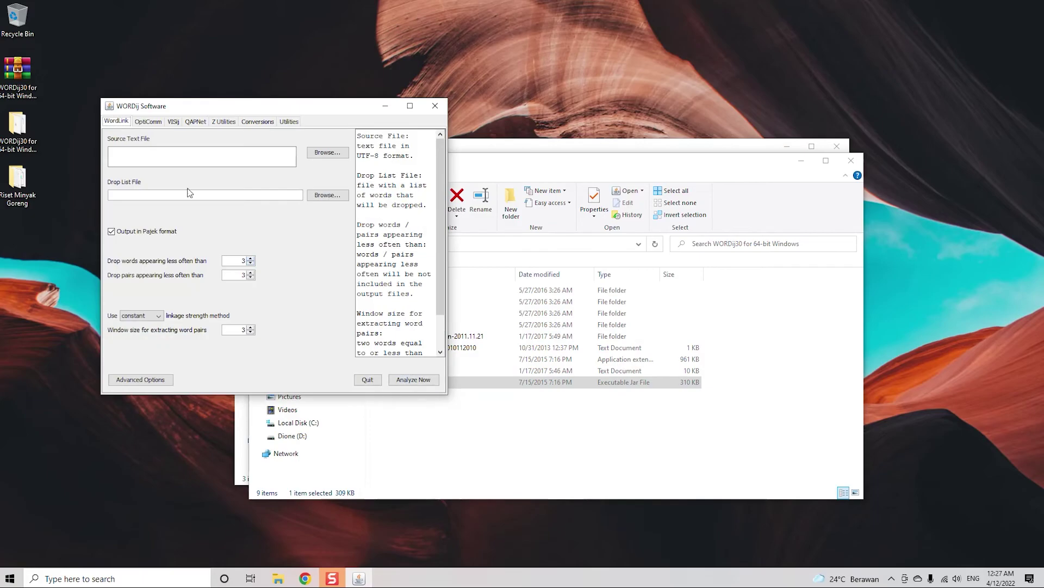
drag(238, 106, 397, 141)
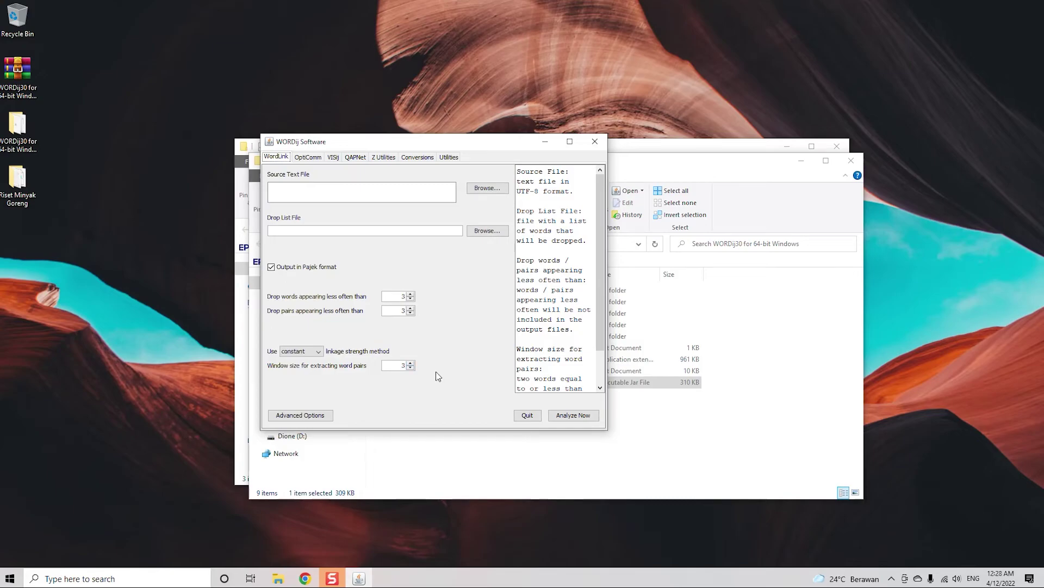
drag(486, 144, 391, 202)
Step: Set the WordLink source text file to minya-goreng-clean.csv from the Riset Minyak Goreng folder on the desktop
click(392, 245)
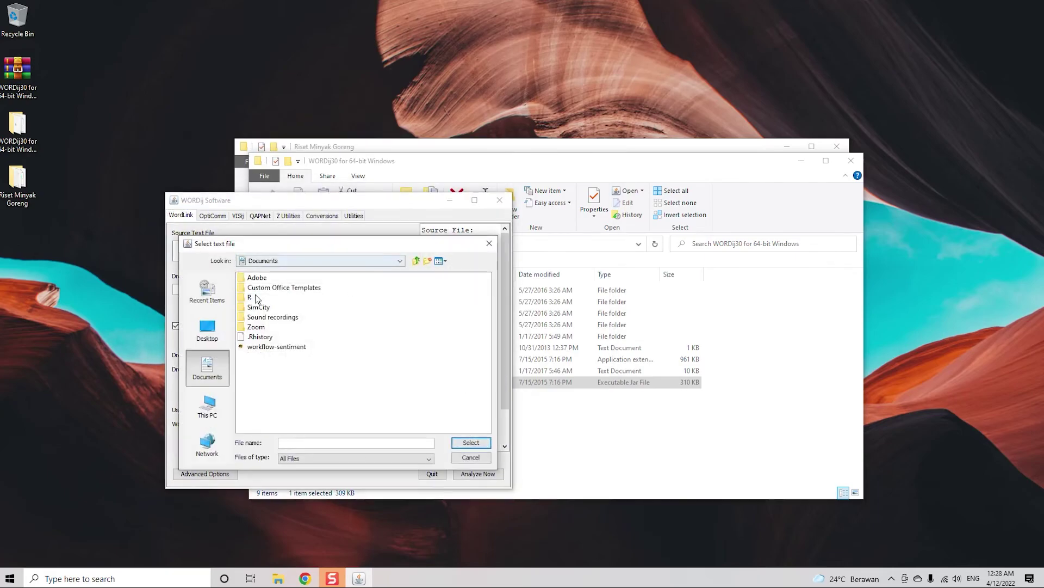
click(208, 328)
click(286, 337)
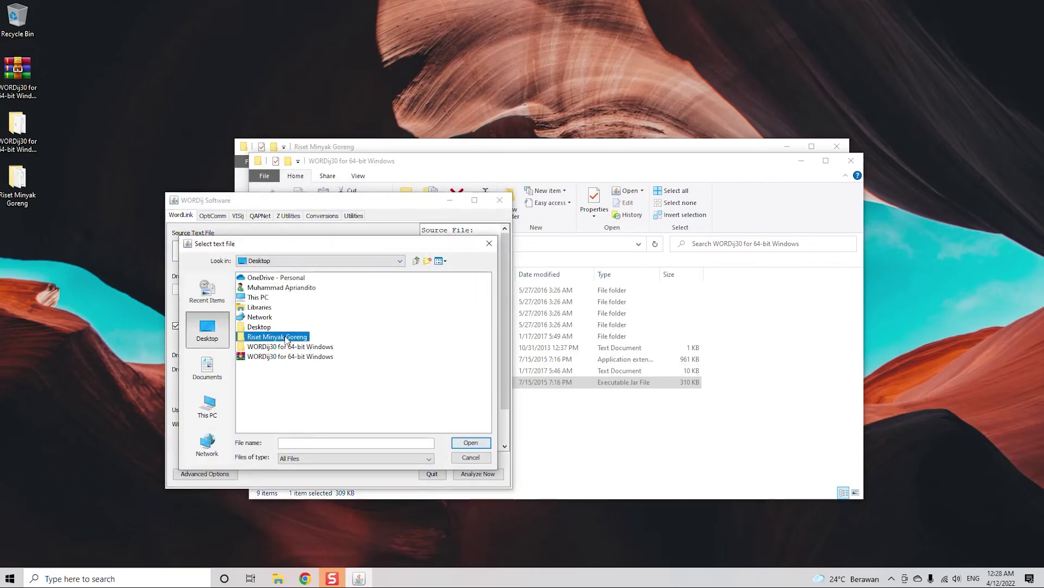
double_click(286, 337)
click(279, 278)
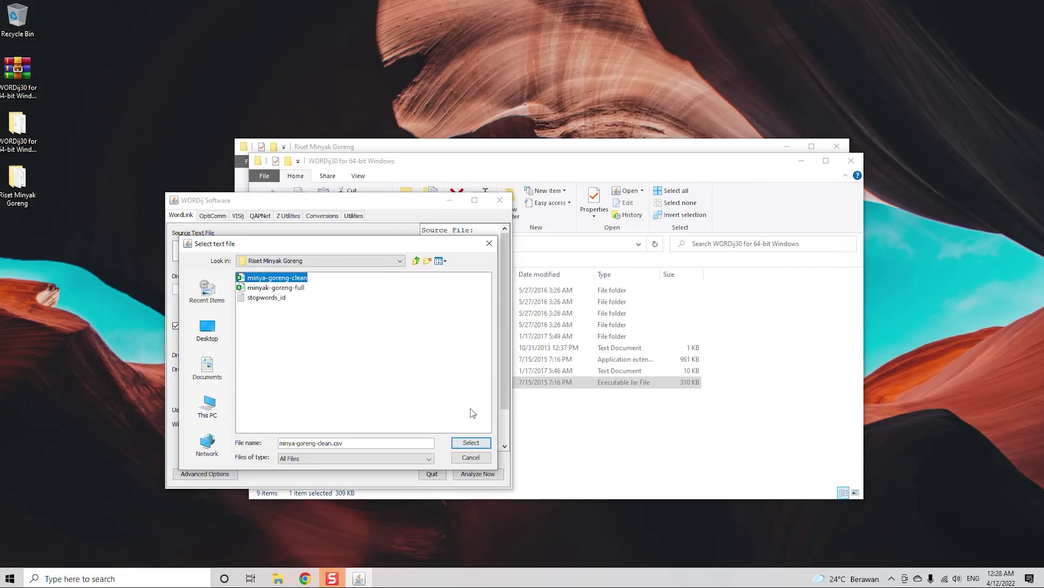
click(472, 442)
Step: Set the drop list file to stopwords_id.txt from the Riset Minyak Goreng folder
click(391, 290)
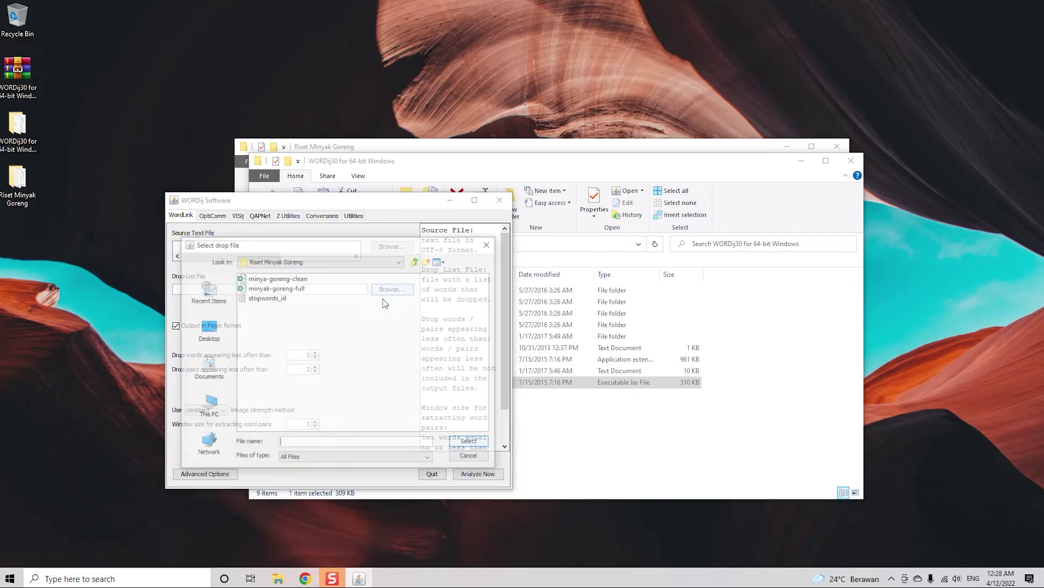
click(267, 298)
click(468, 441)
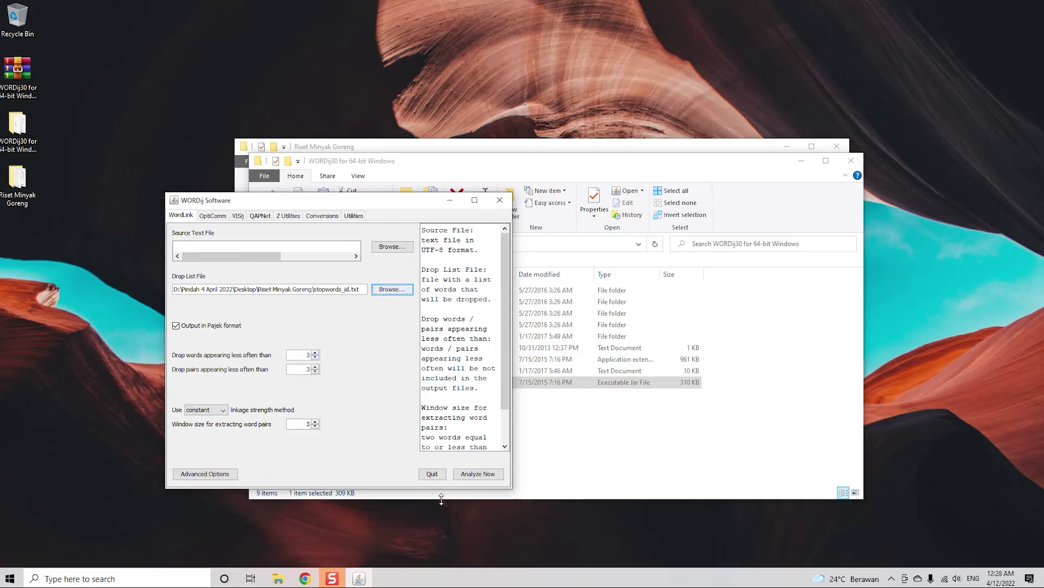
Step: Read the rest of the WordLink help text, and run the analysis with Pajek output
scroll(465, 360, down, 2)
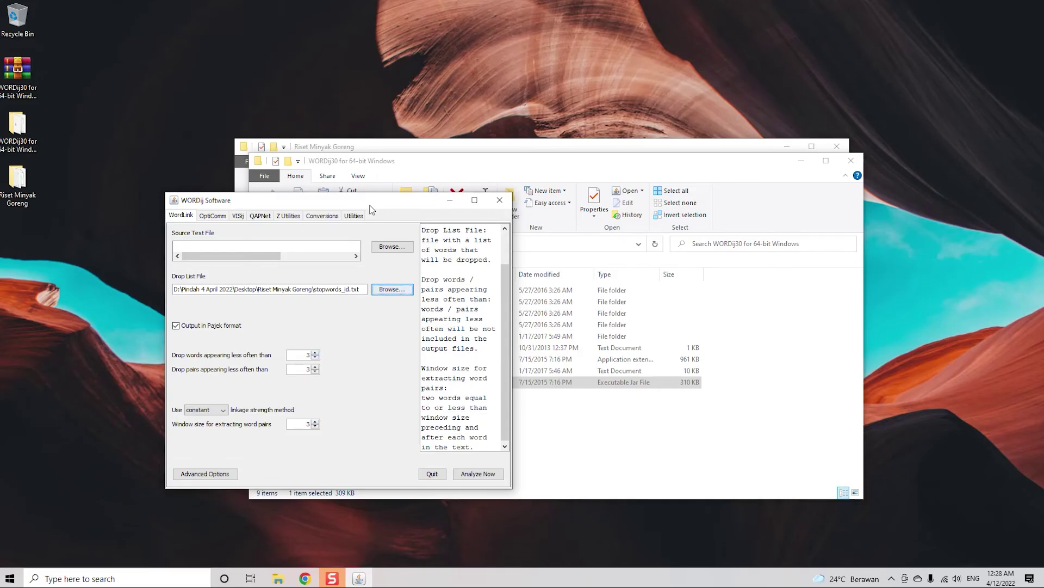
drag(370, 206, 510, 130)
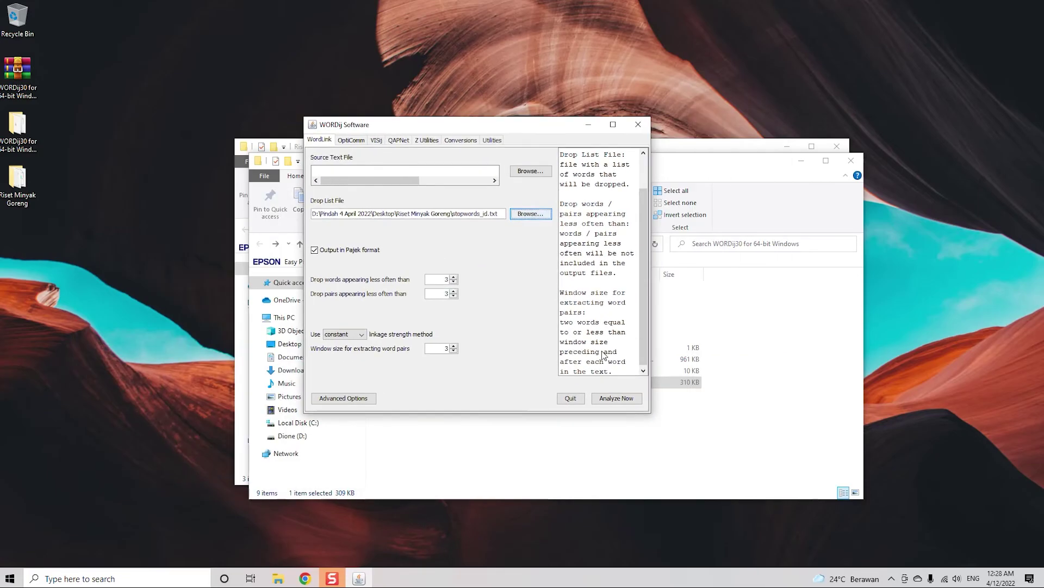
click(617, 397)
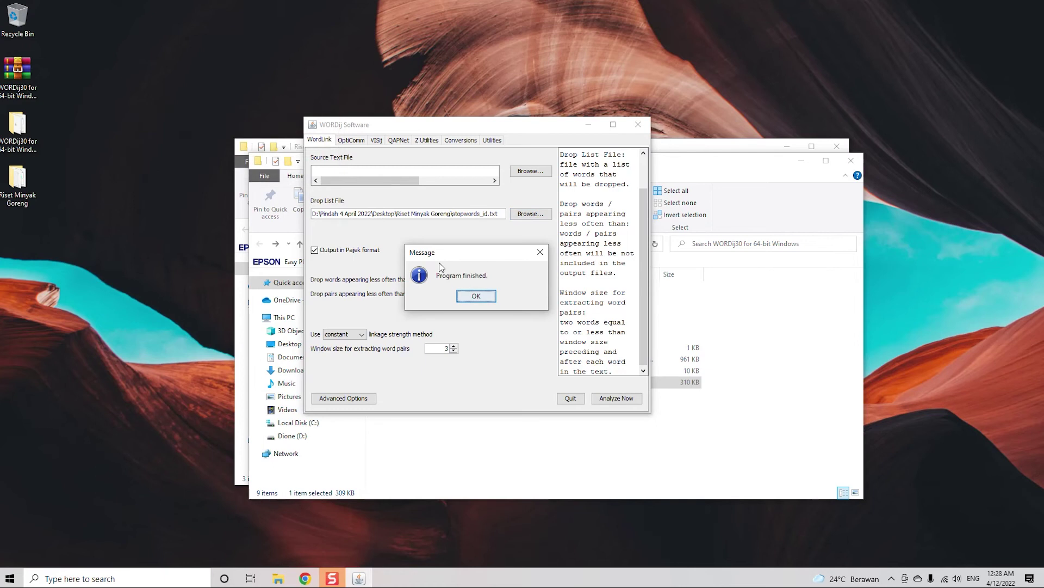
click(475, 296)
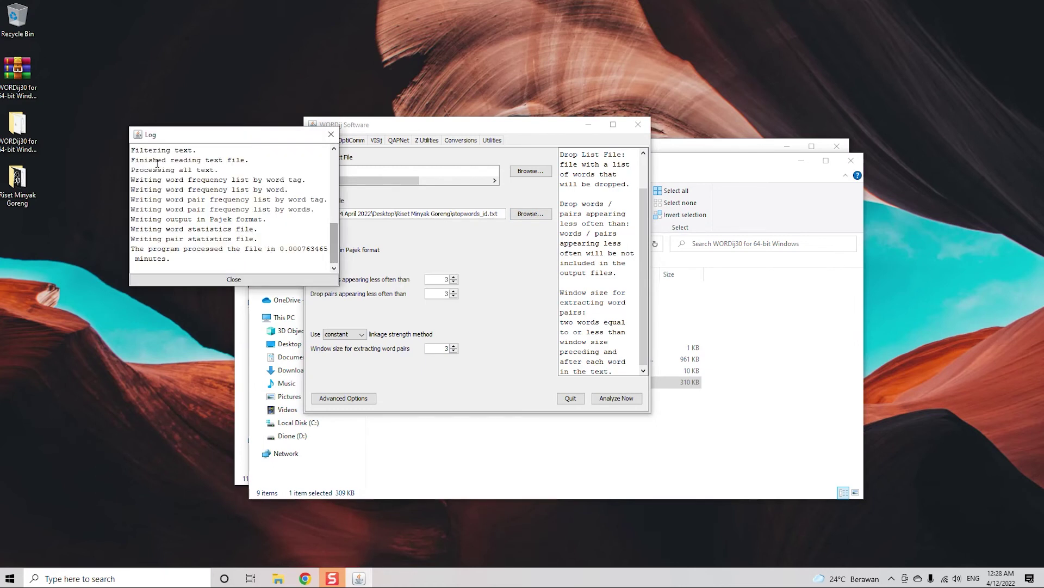
Step: Select the processing log's text to review it, then close the log and exit WORDij
drag(131, 152, 240, 259)
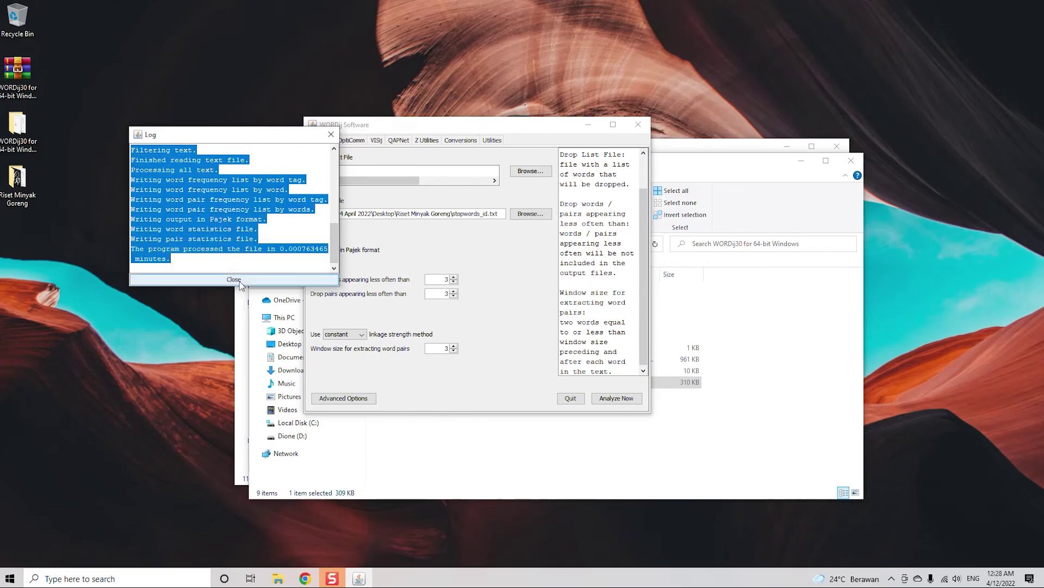
click(239, 281)
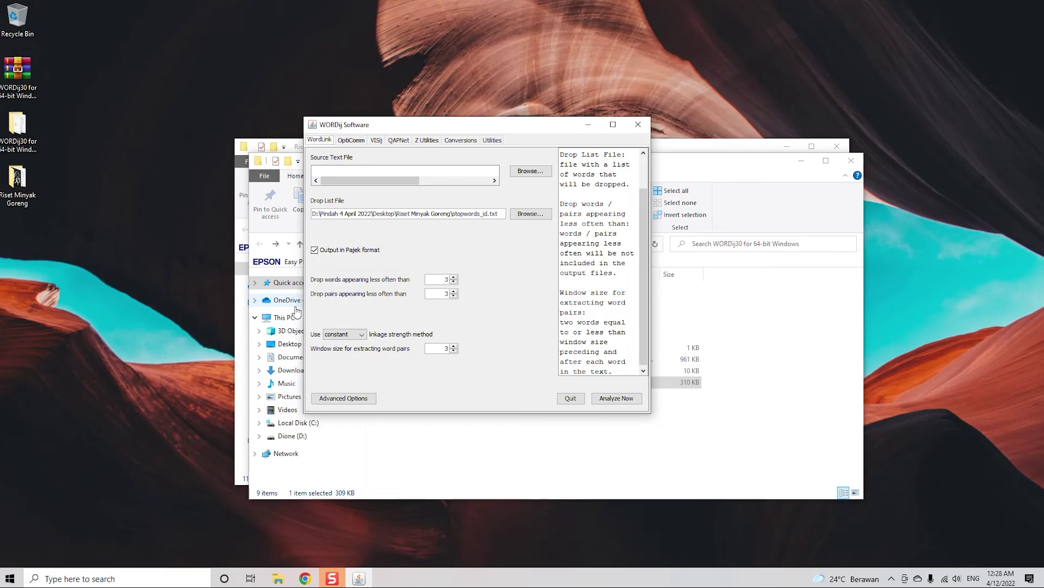
click(638, 125)
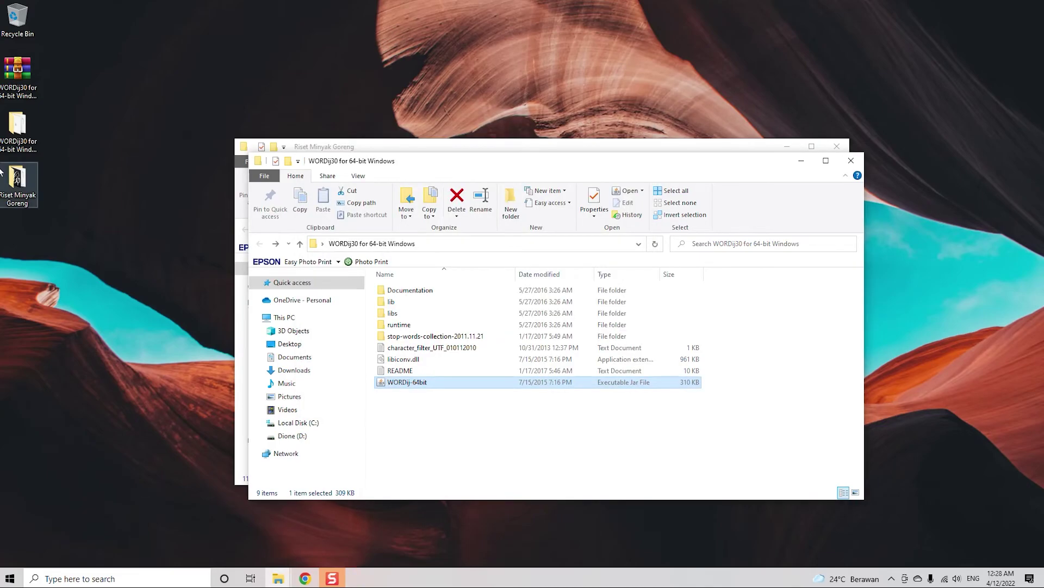
Step: Open the minya-goreng-clean.csv text document in the Riset Minyak Goreng folder, review the recorded analysis configuration, and close it
click(385, 148)
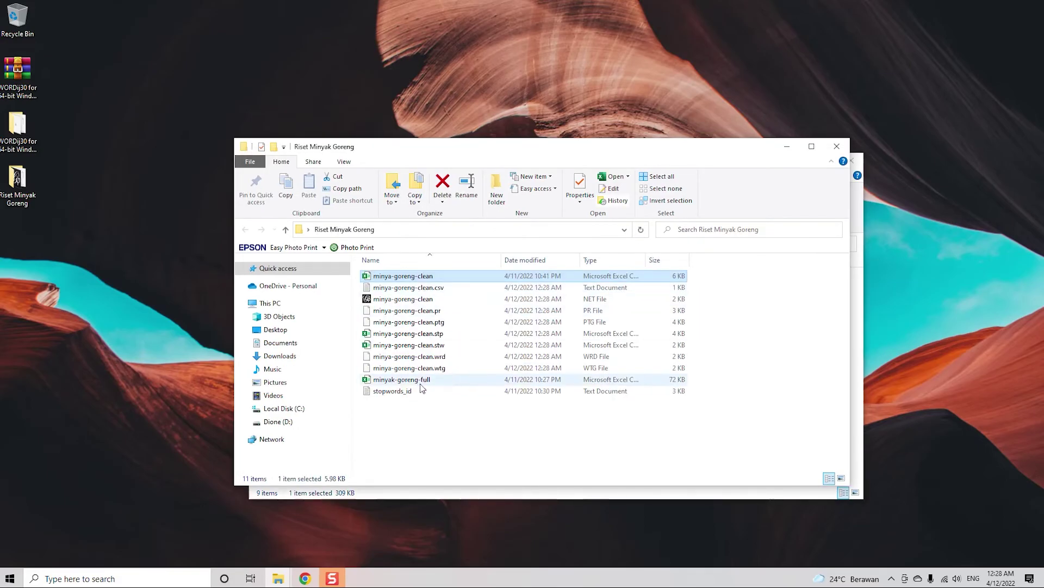
double_click(435, 290)
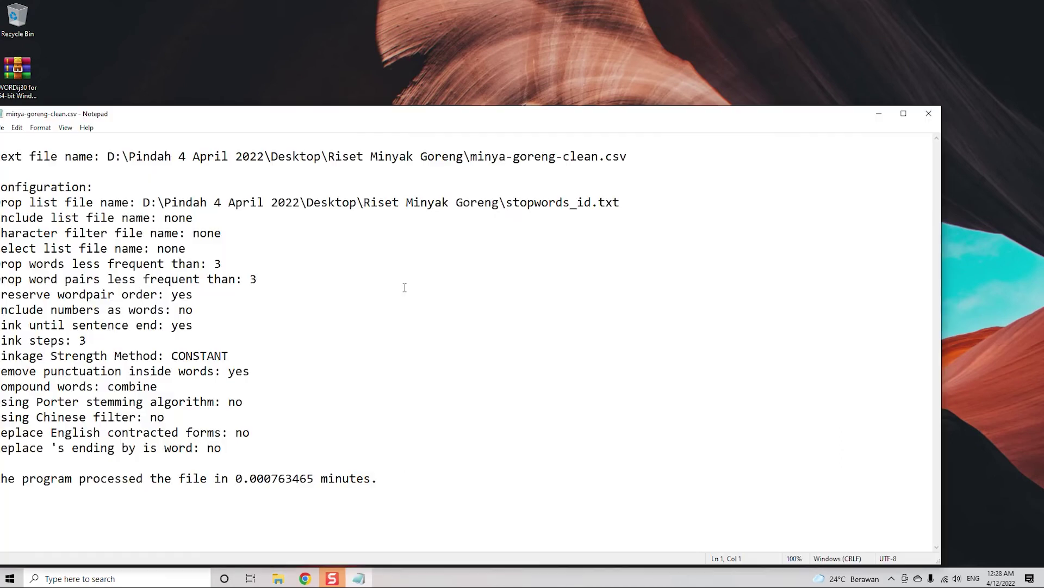
drag(223, 117, 341, 93)
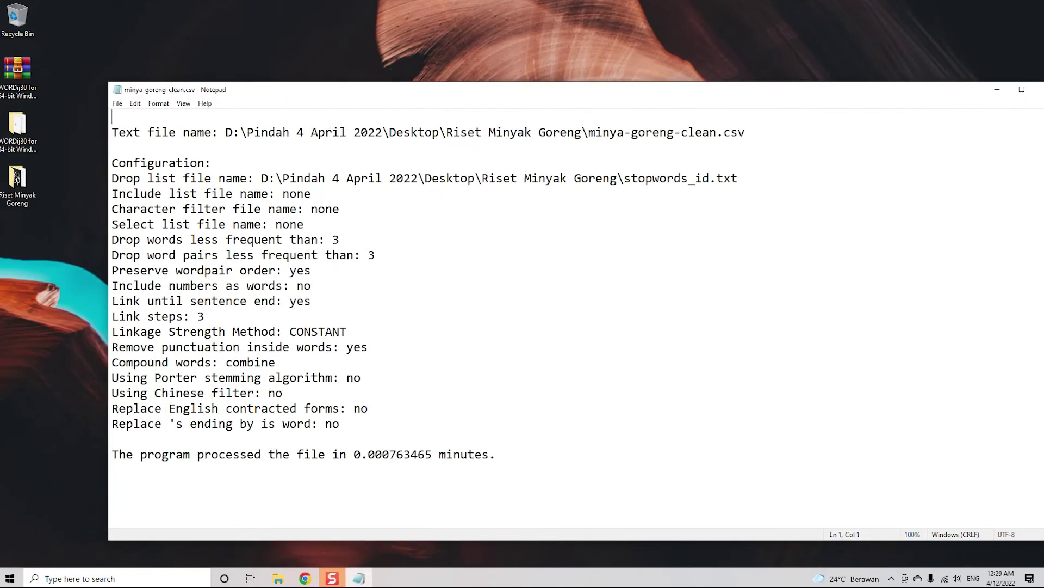
click(1038, 89)
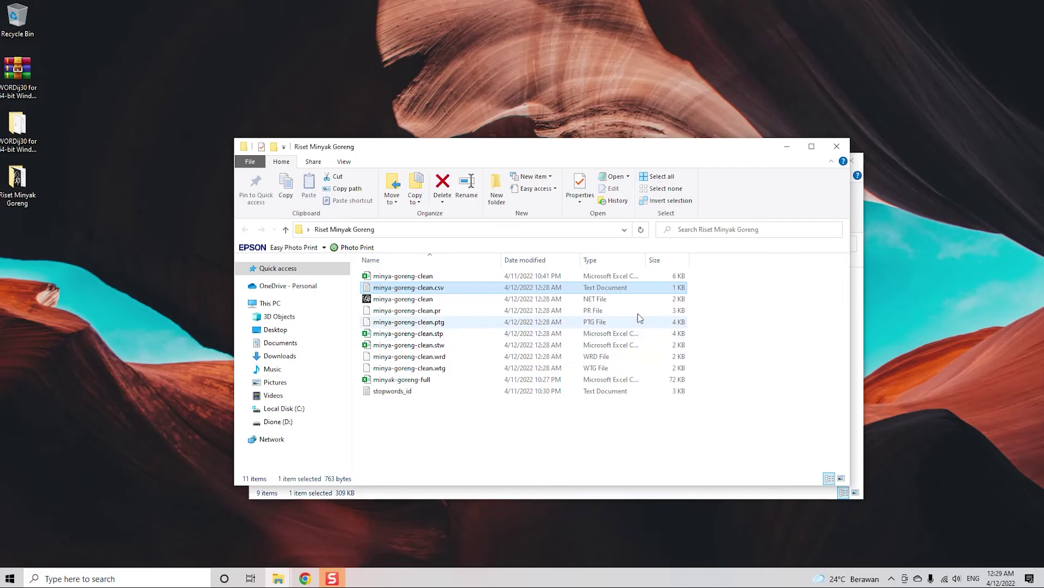
Step: Widen the file list's Type column to show full file types, and open the minya-goreng-clean NET file in Gephi
drag(646, 260, 741, 260)
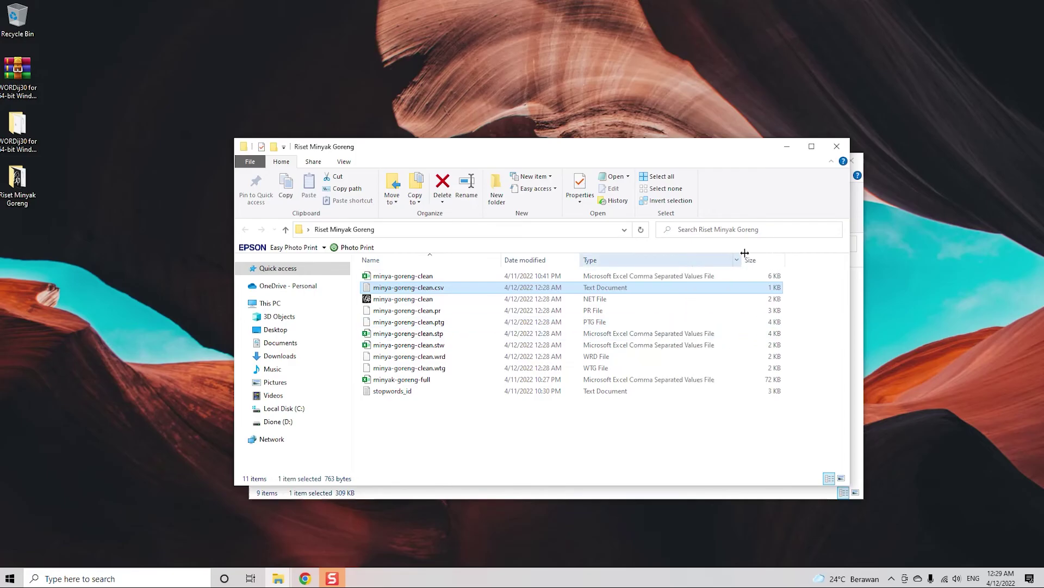
click(643, 333)
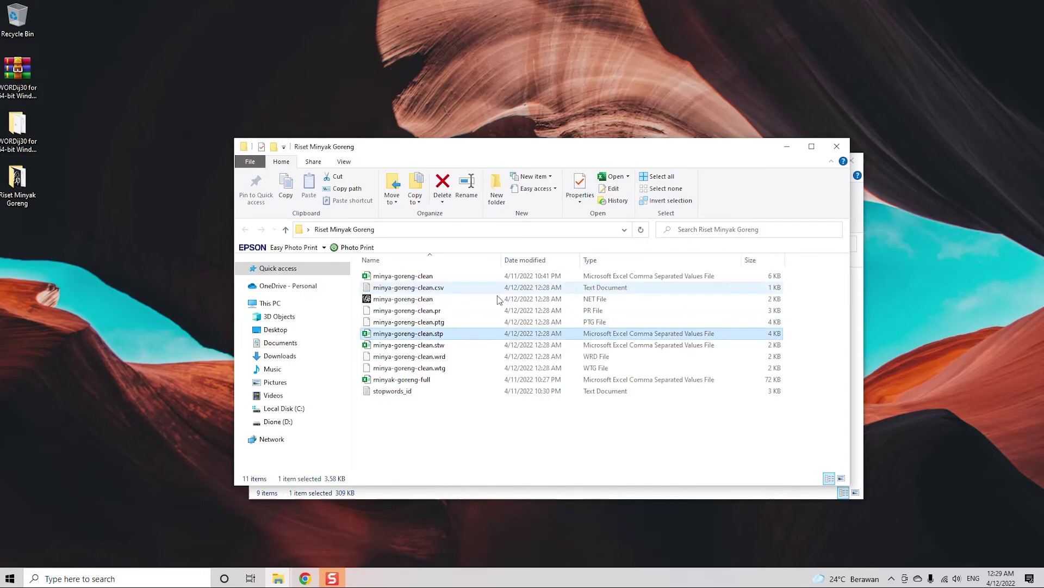
click(620, 301)
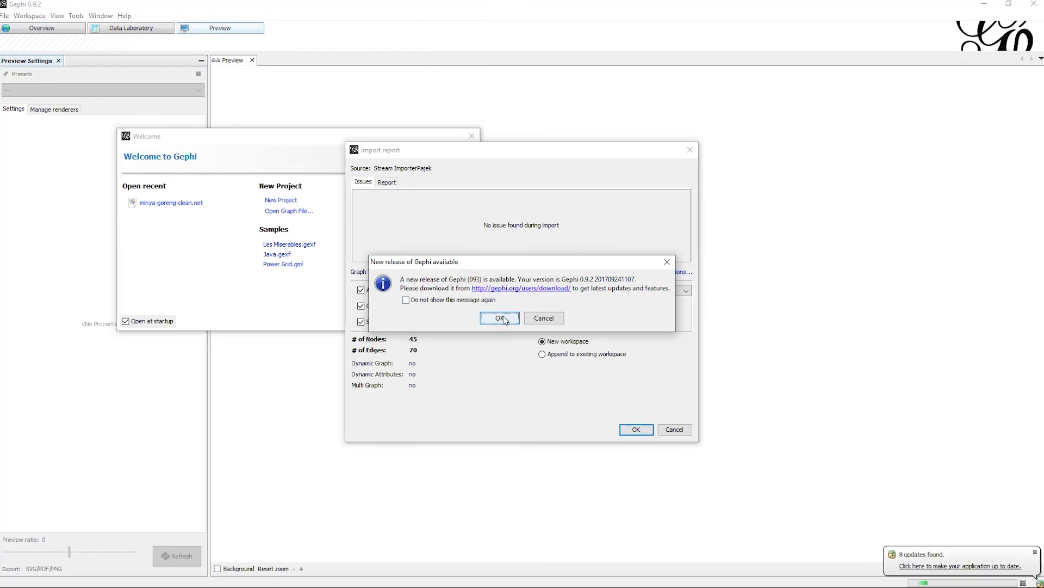
Step: Accept the new Gephi release notice, close the download page it opens in the browser, and return to Gephi's import report
click(499, 319)
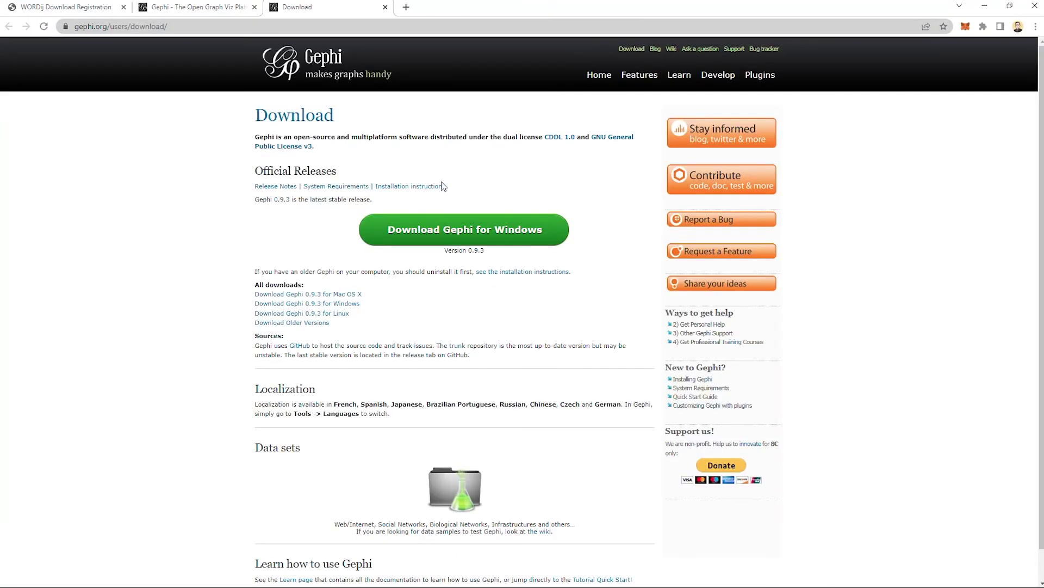
click(384, 8)
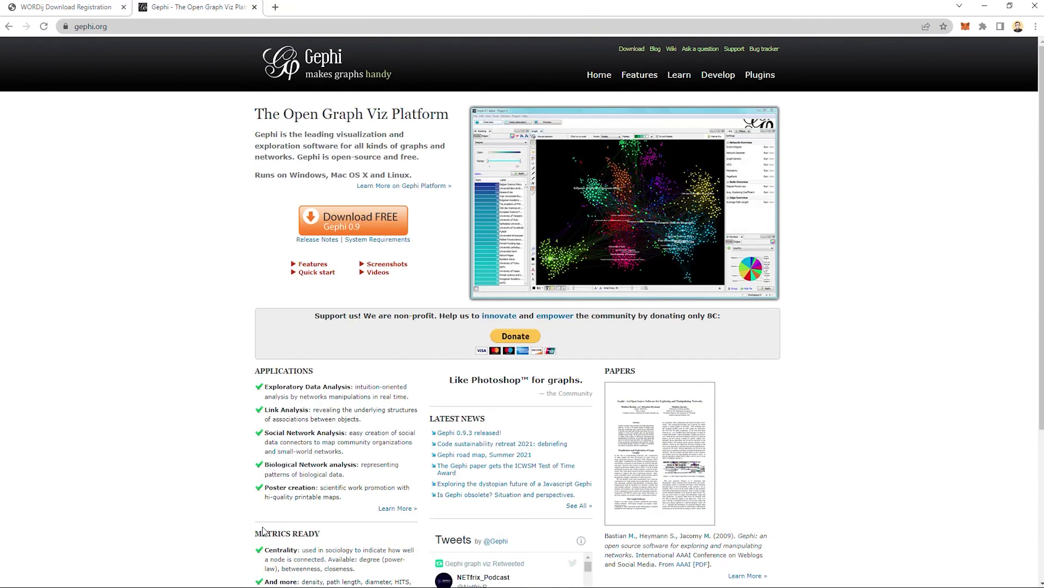
key(super)
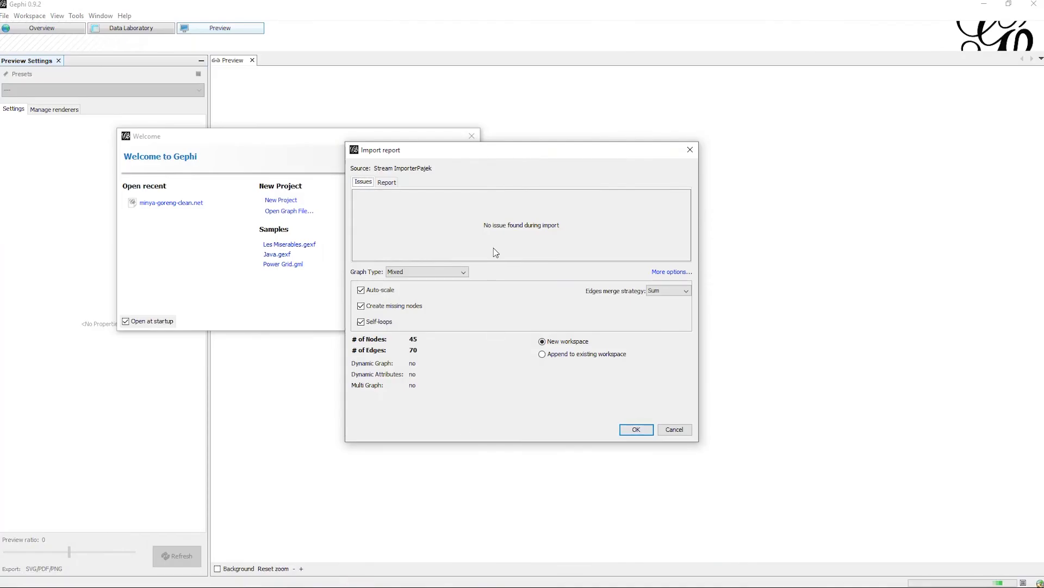
Step: Set the import's graph type to Undirected and choose to append the graph to the existing workspace
drag(431, 153, 409, 127)
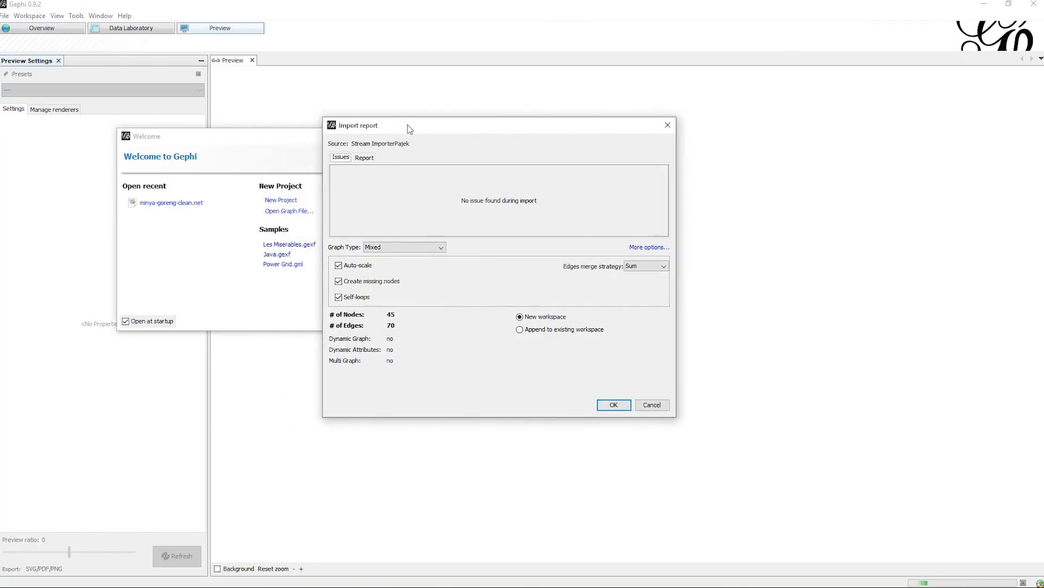
click(410, 247)
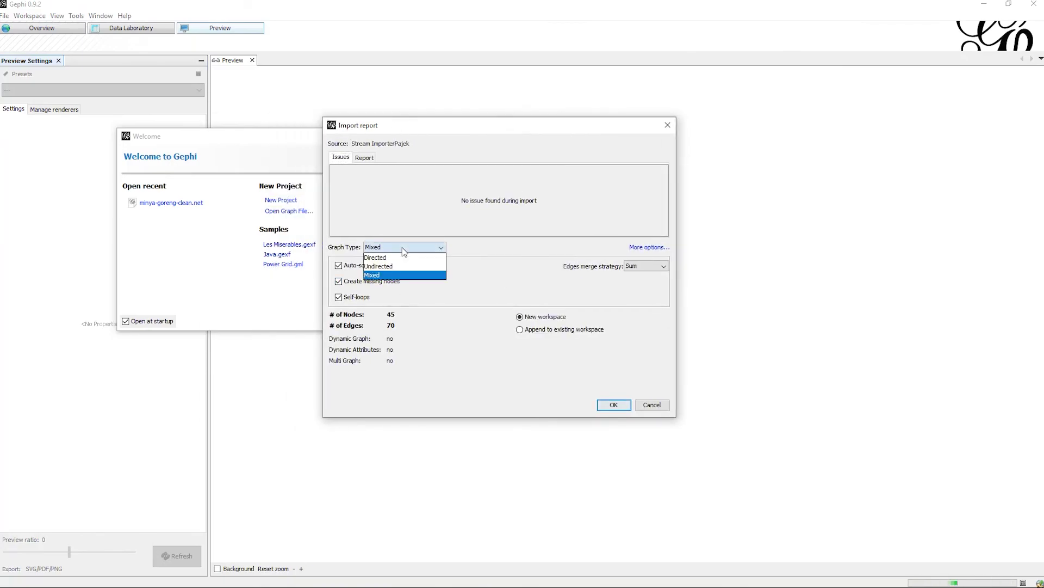
click(412, 267)
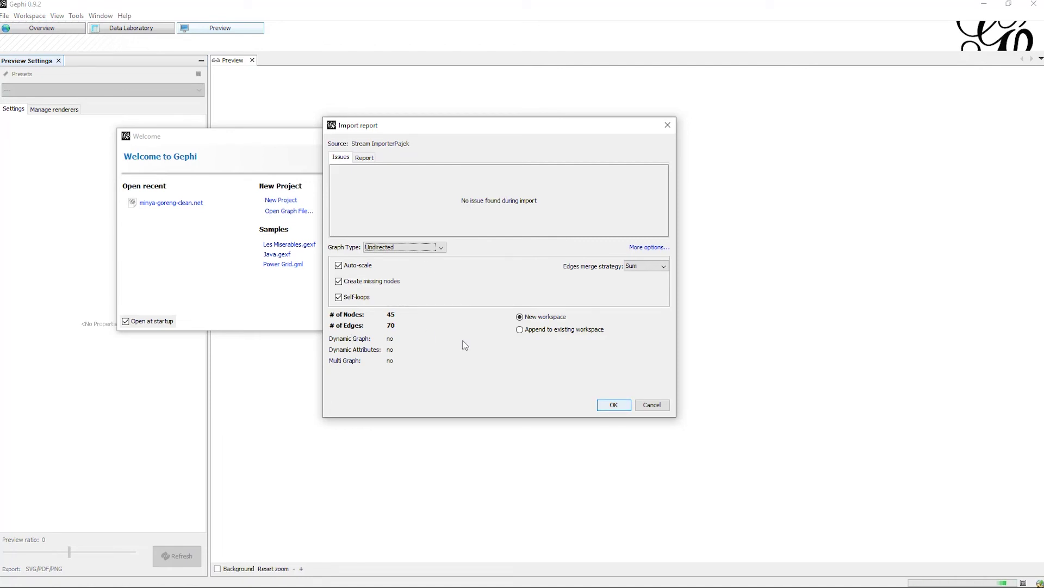
click(548, 330)
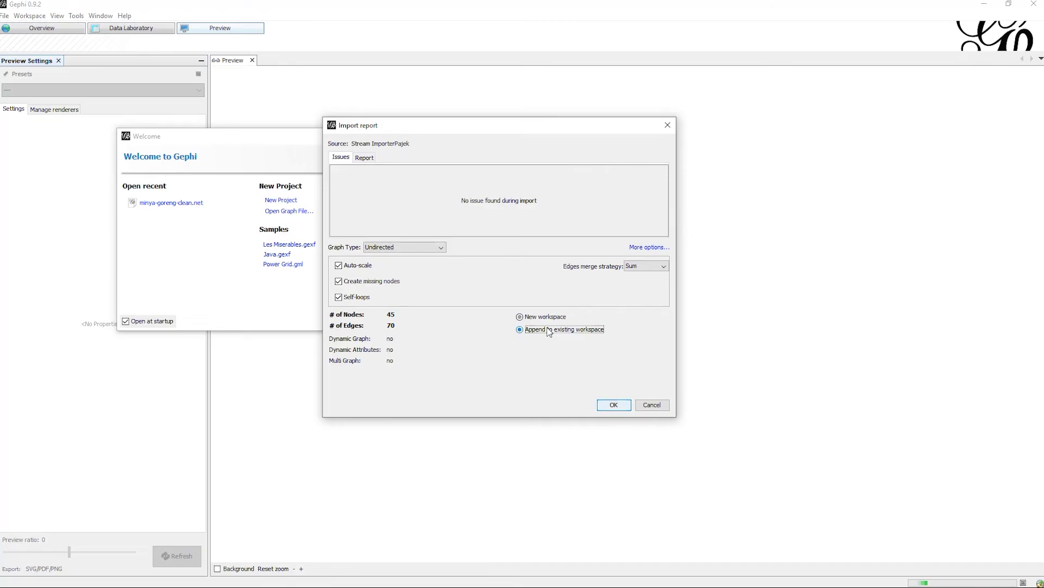
Step: Import the undirected graph into a new workspace, dismissing the welcome window, and display the network in the overview
click(546, 318)
click(613, 405)
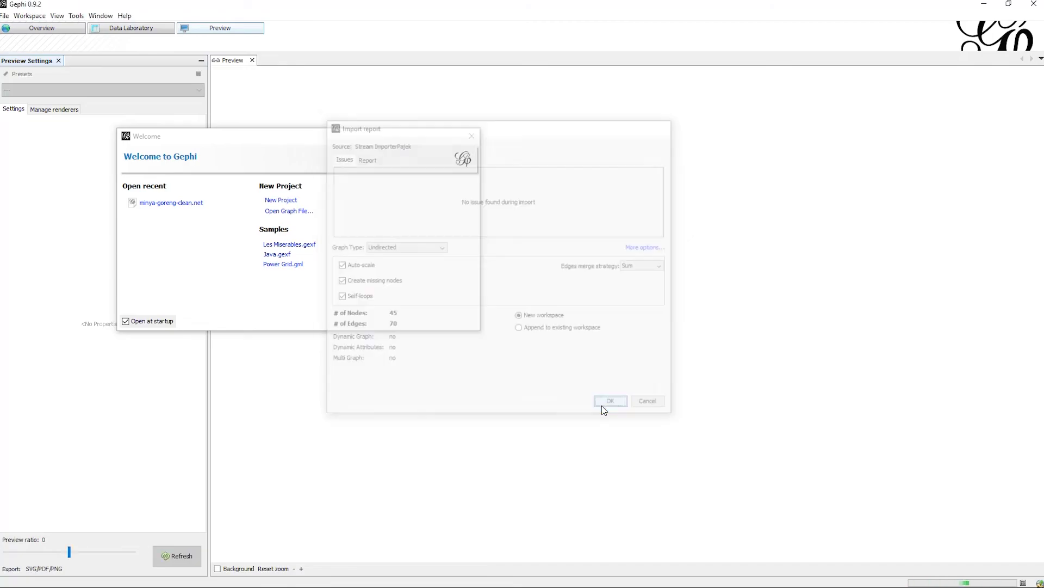
click(471, 136)
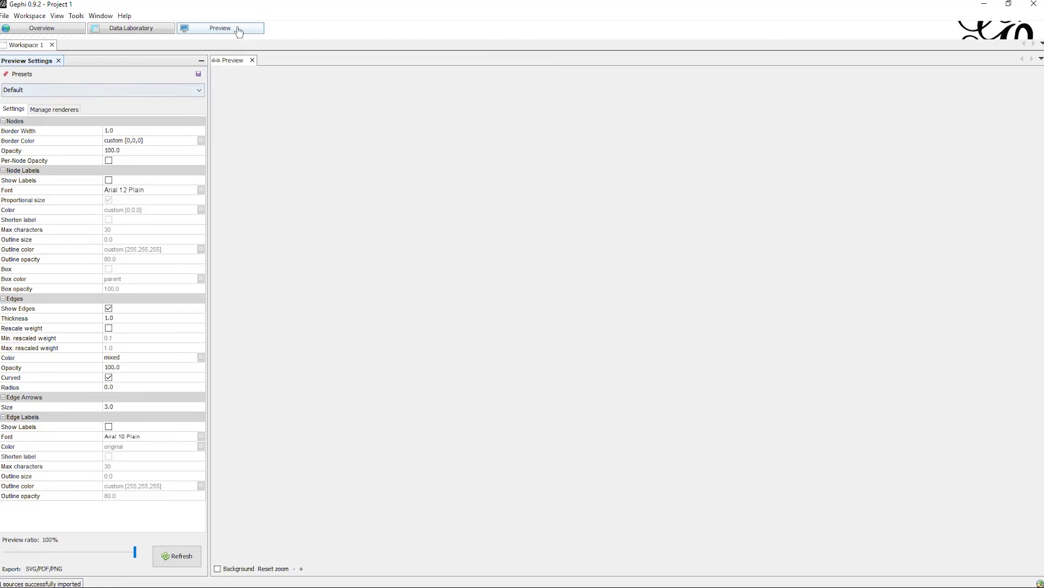
click(53, 33)
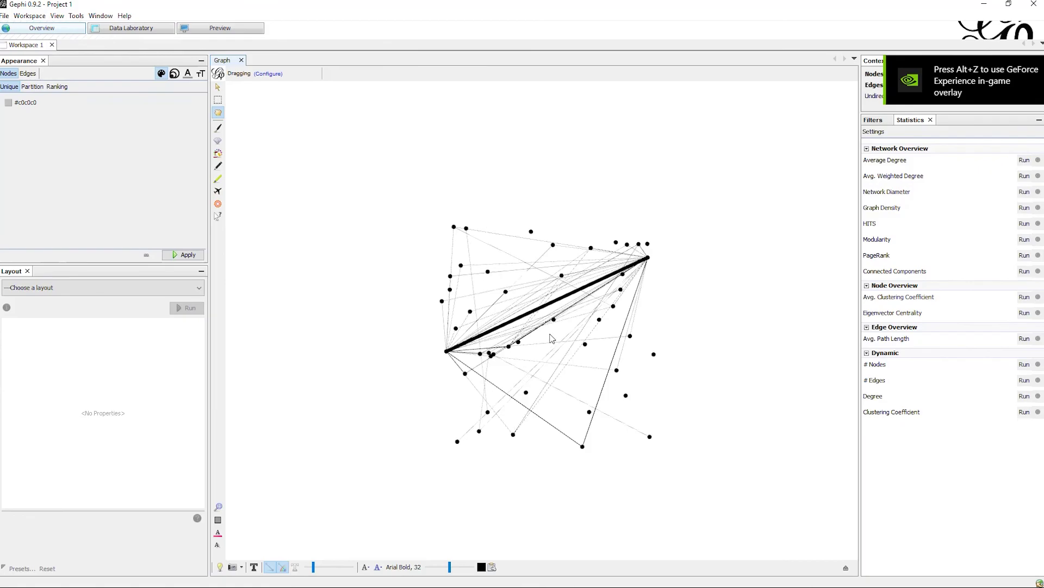
scroll(551, 338, up, 2)
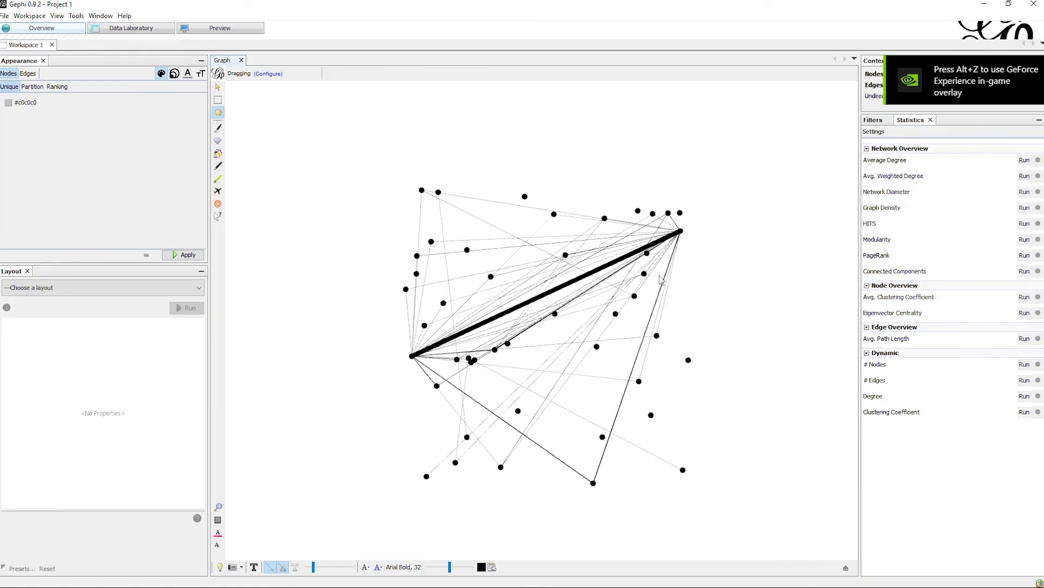
Step: Review the imported words in the node data table and turn on node labels in the overview graph
click(136, 33)
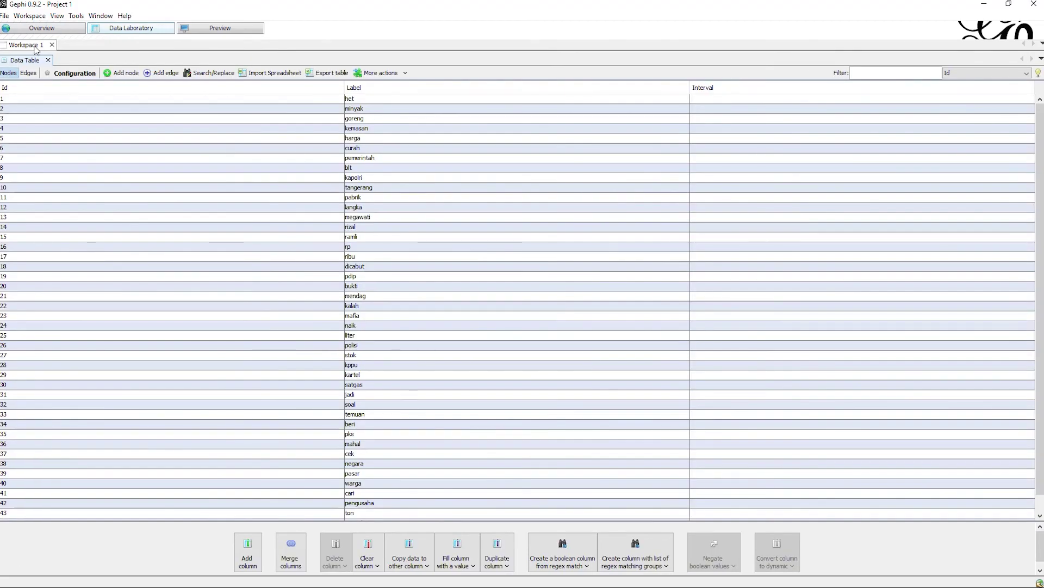
click(33, 27)
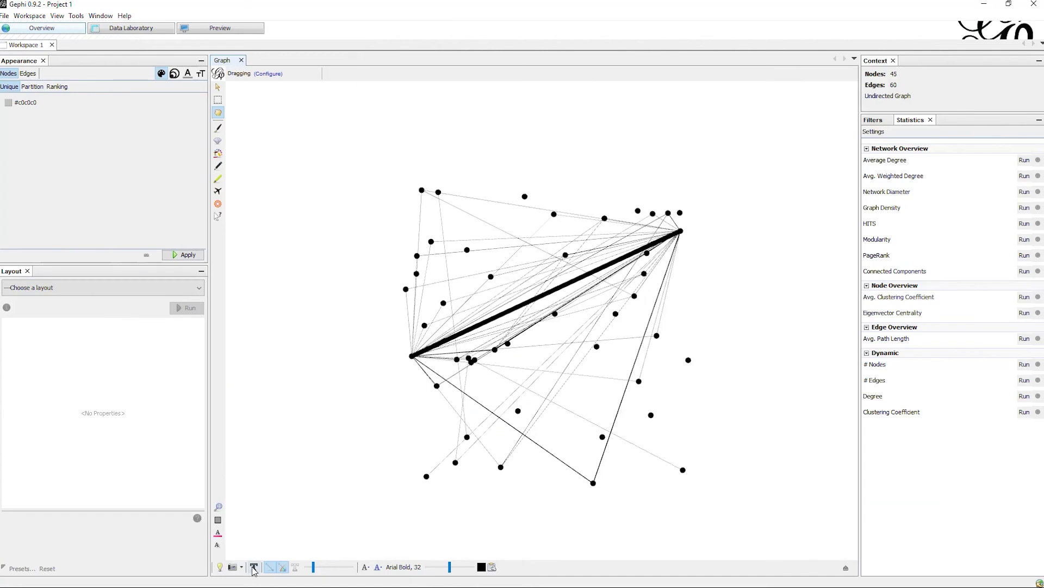
click(253, 567)
scroll(631, 274, up, 3)
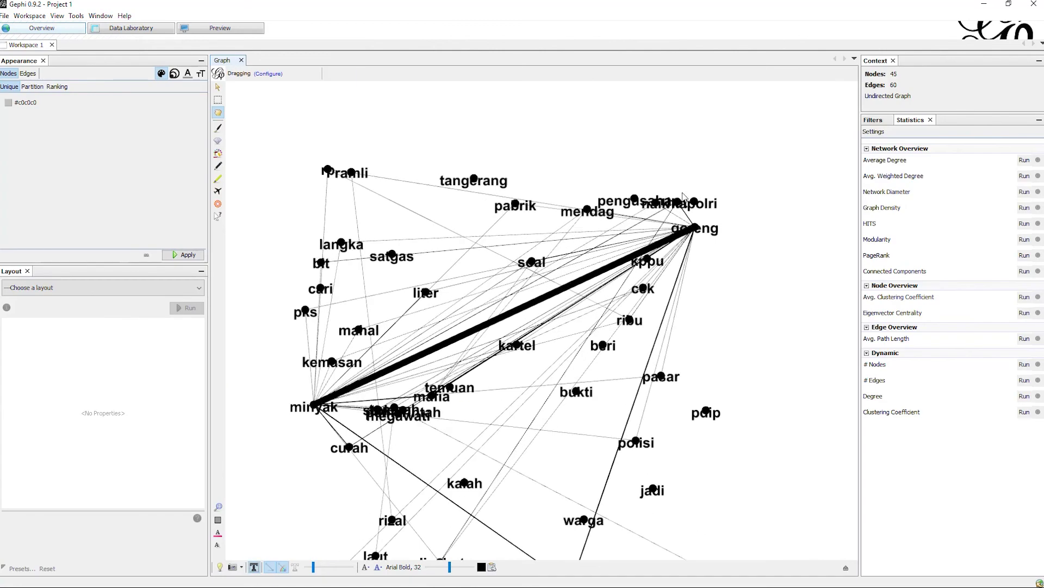
scroll(451, 382, down, 2)
scroll(506, 359, up, 1)
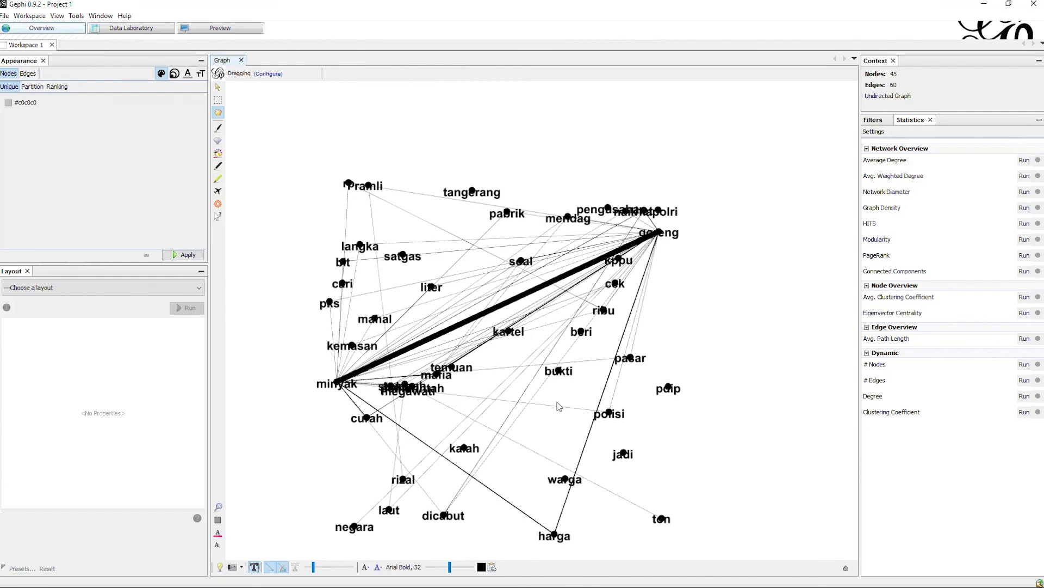
scroll(491, 401, down, 1)
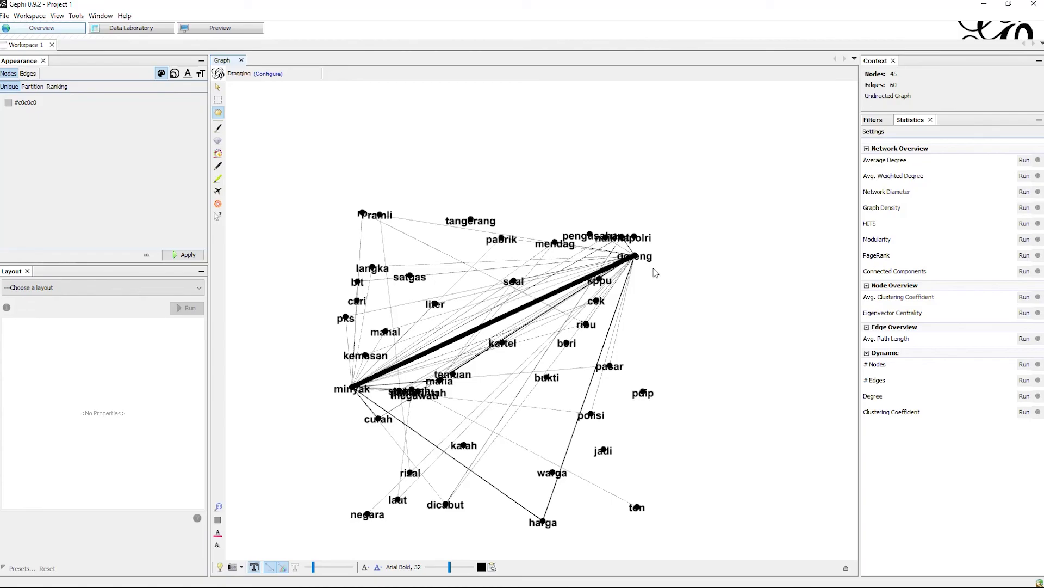
Step: Run the Fruchterman Reingold layout with area 10000.0, gravity 10.0 and speed 1.0, stopping it once the nodes are spread out
click(188, 288)
scroll(168, 328, down, 1)
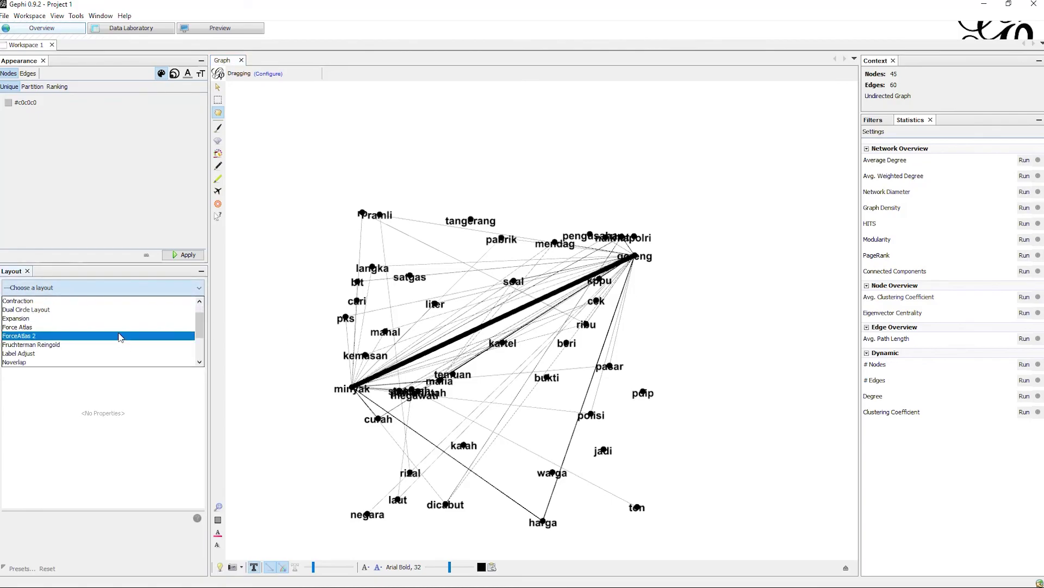
click(100, 345)
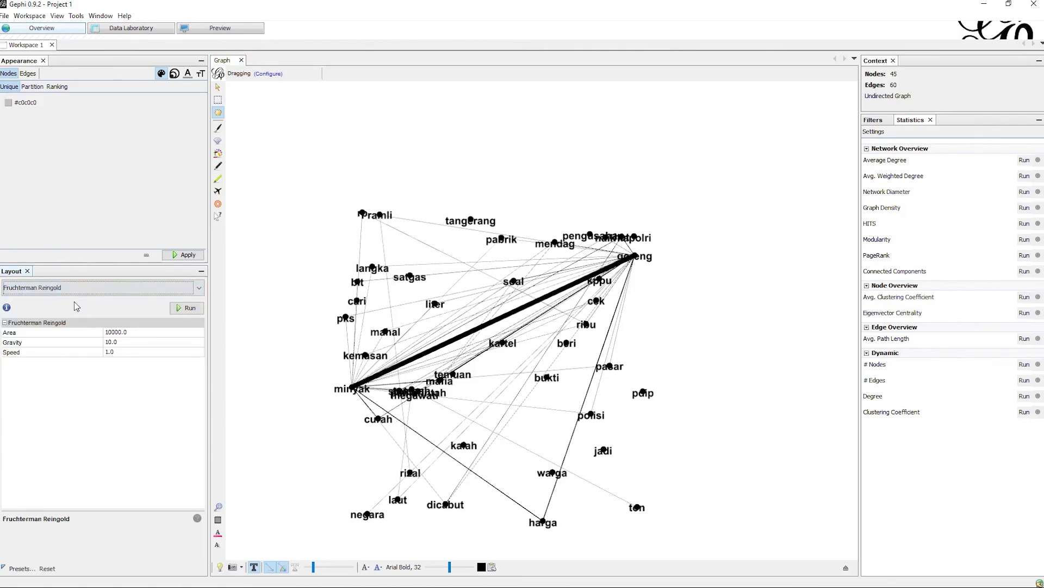
click(184, 308)
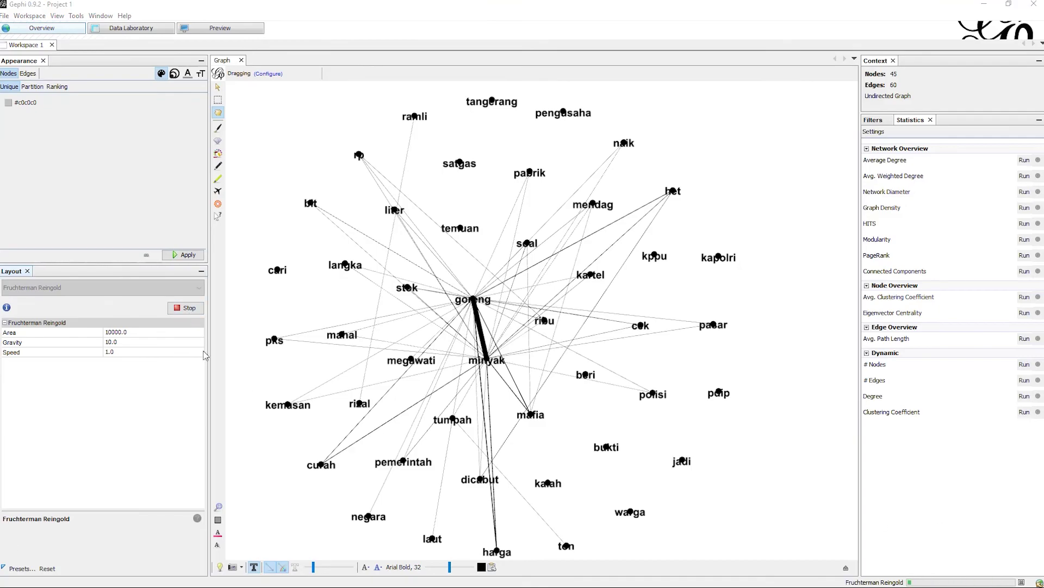
click(185, 308)
scroll(493, 317, down, 2)
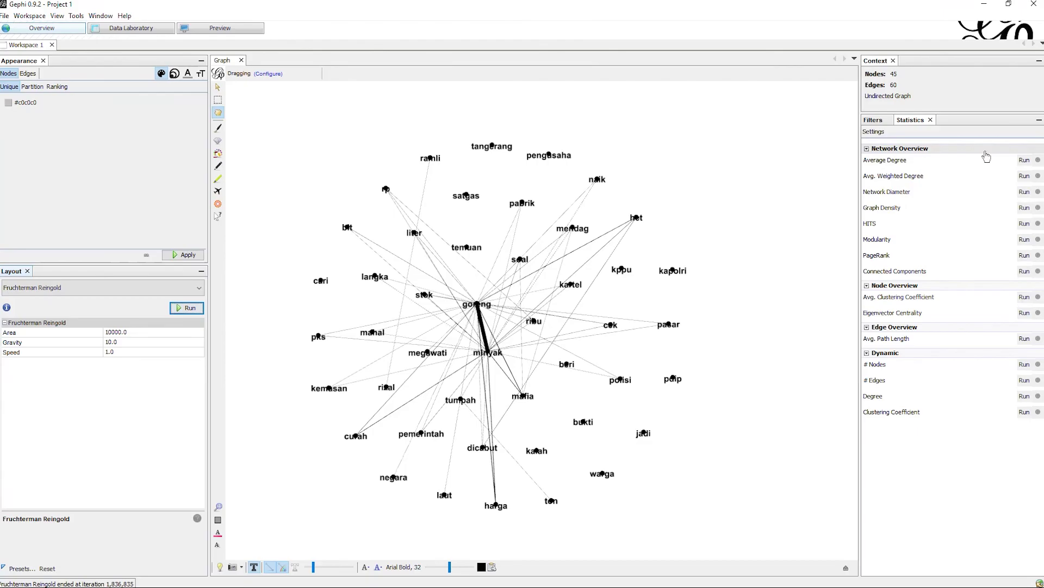
Step: Calculate the average degree and the modularity, using randomization, edge weights and resolution 1.0, and close both reports
click(1025, 161)
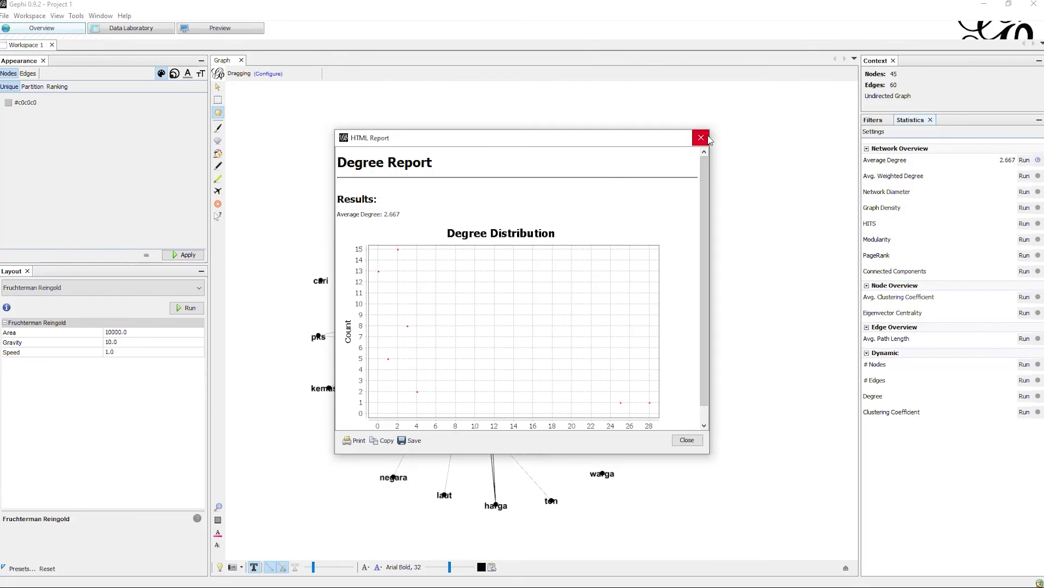
click(702, 139)
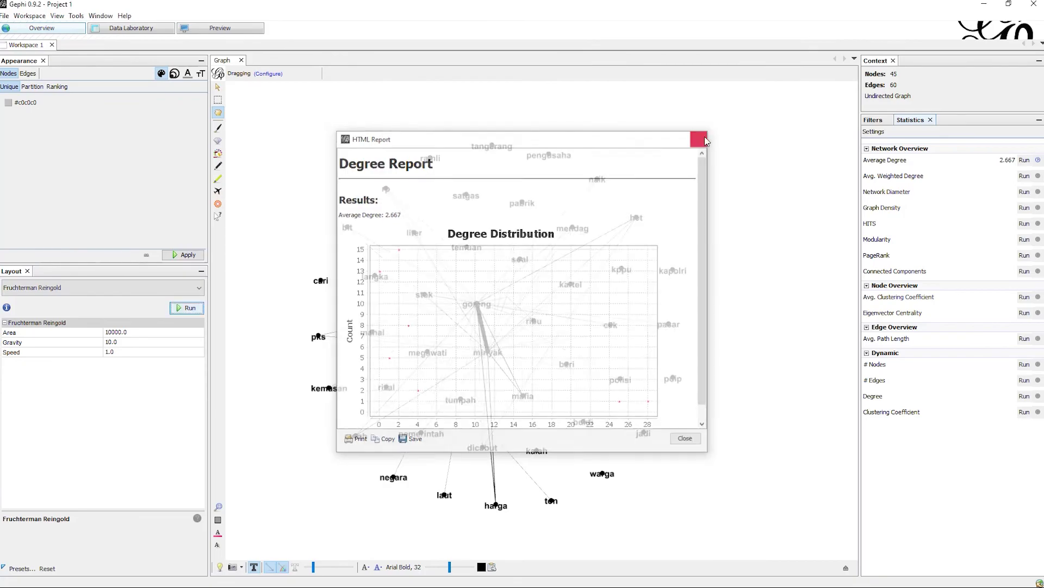
click(1024, 239)
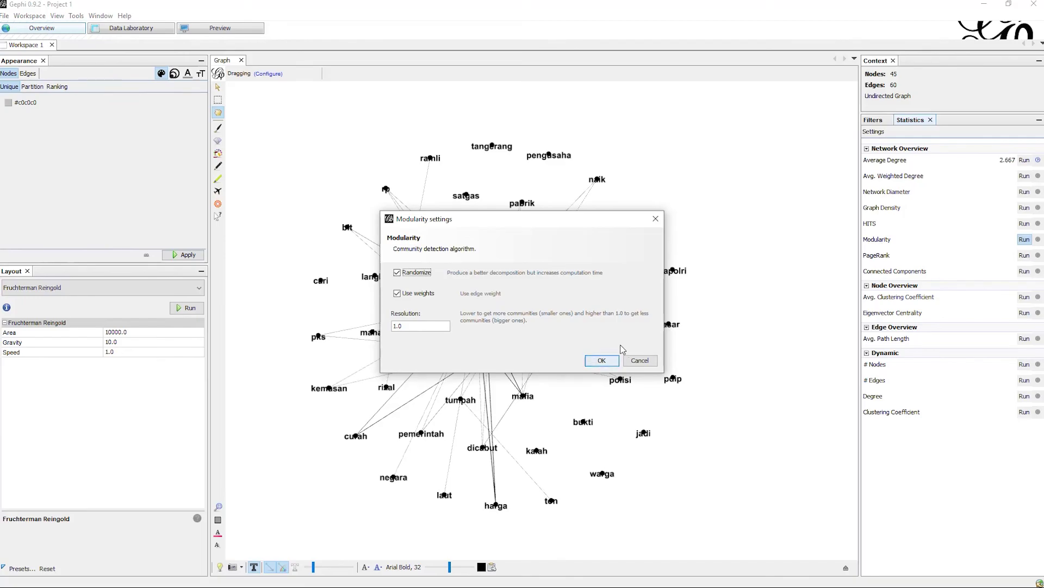
click(598, 360)
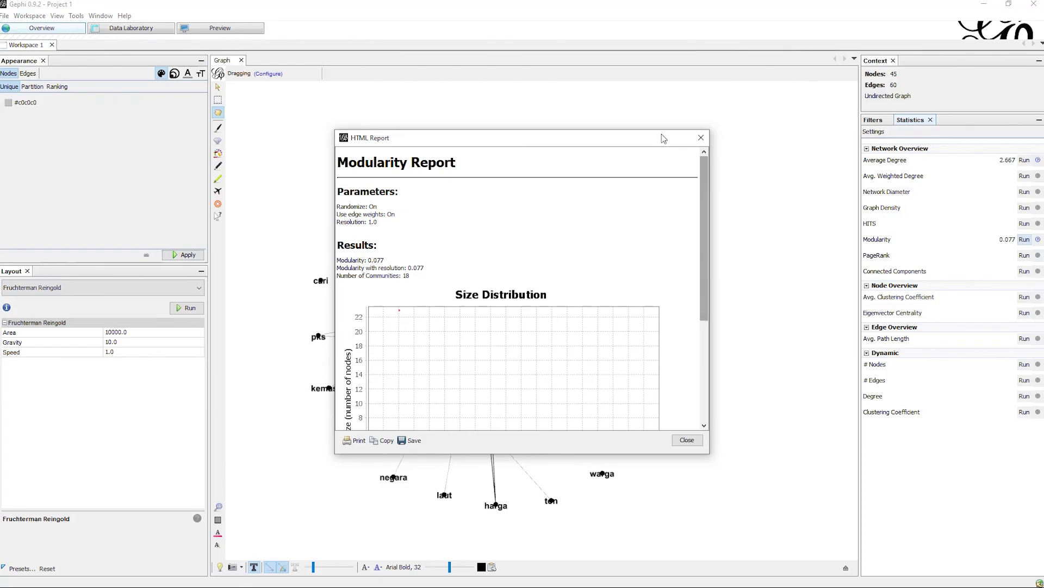
click(701, 138)
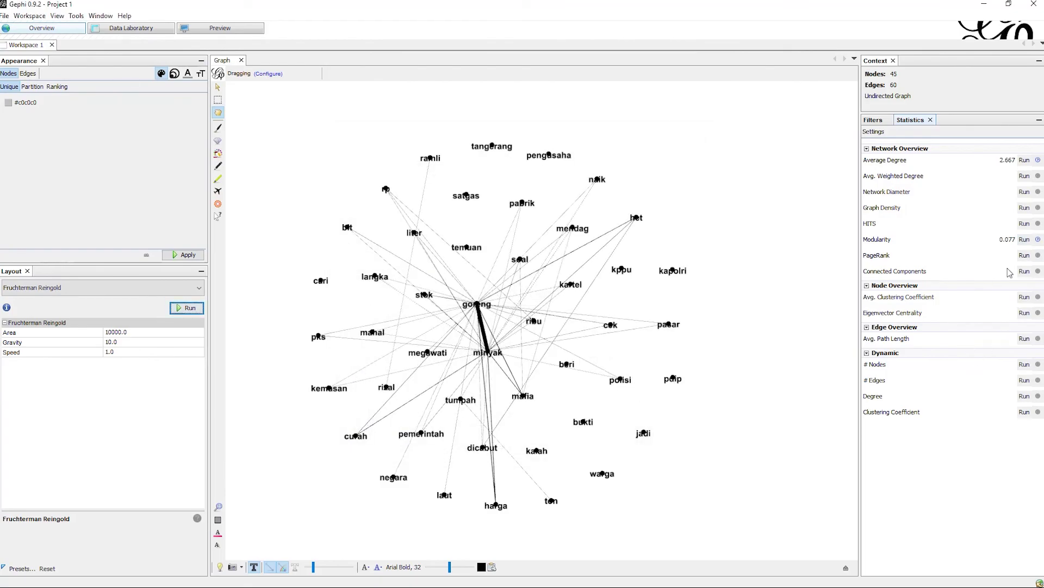
Step: Calculate the undirected PageRank with probability 0.85 and epsilon 0.001, review and close its report, and inspect the unconnected nodes in the graph
click(1024, 255)
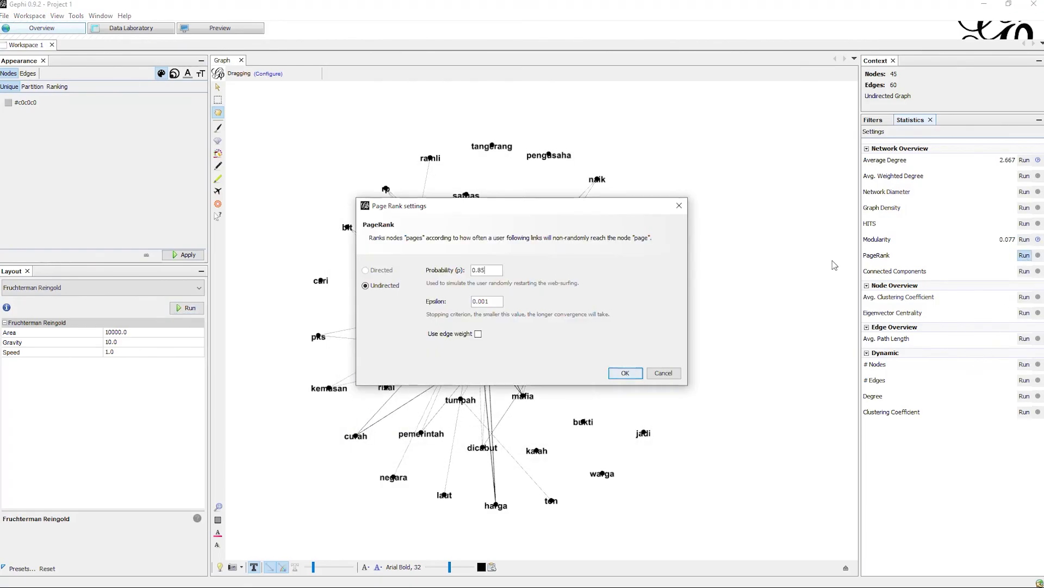
click(625, 372)
scroll(561, 269, down, 3)
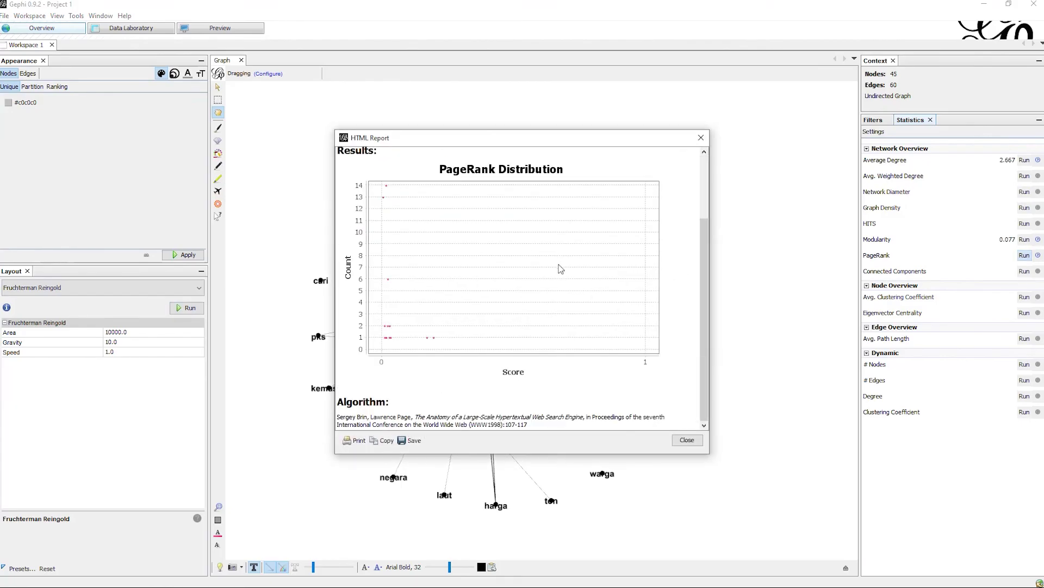
scroll(561, 268, up, 3)
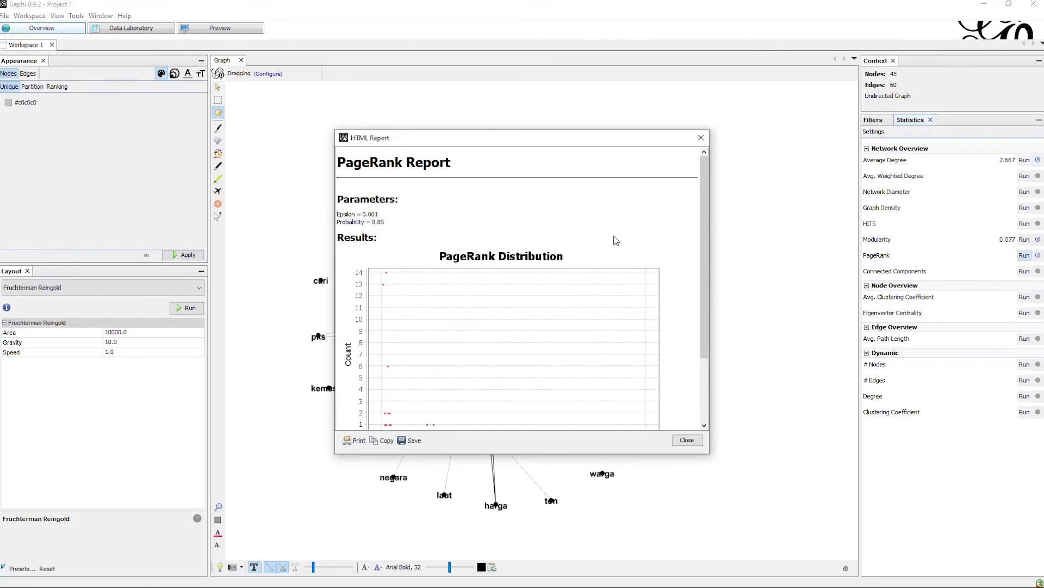
click(700, 137)
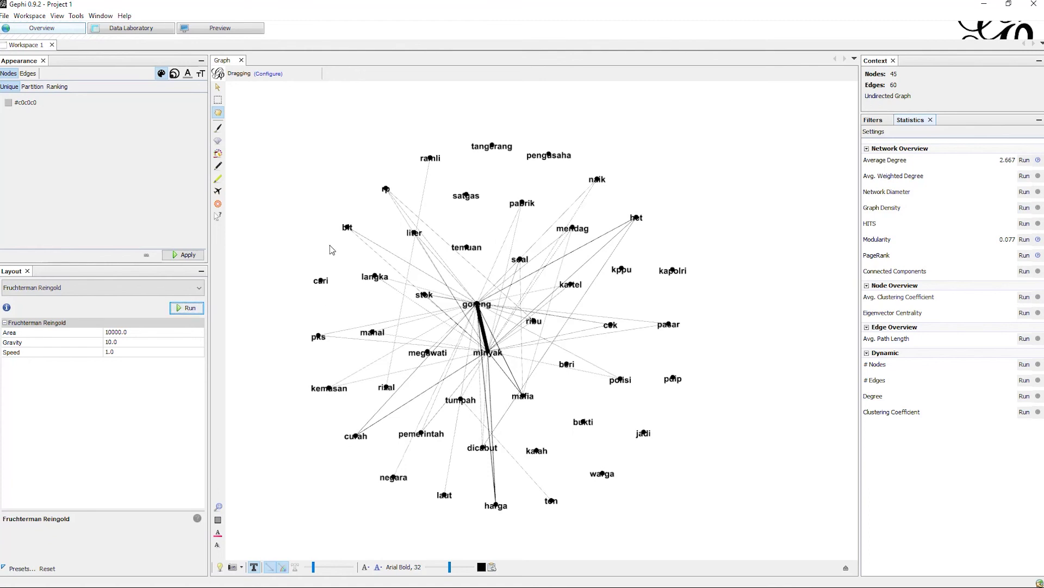
scroll(320, 277, up, 3)
scroll(323, 288, down, 2)
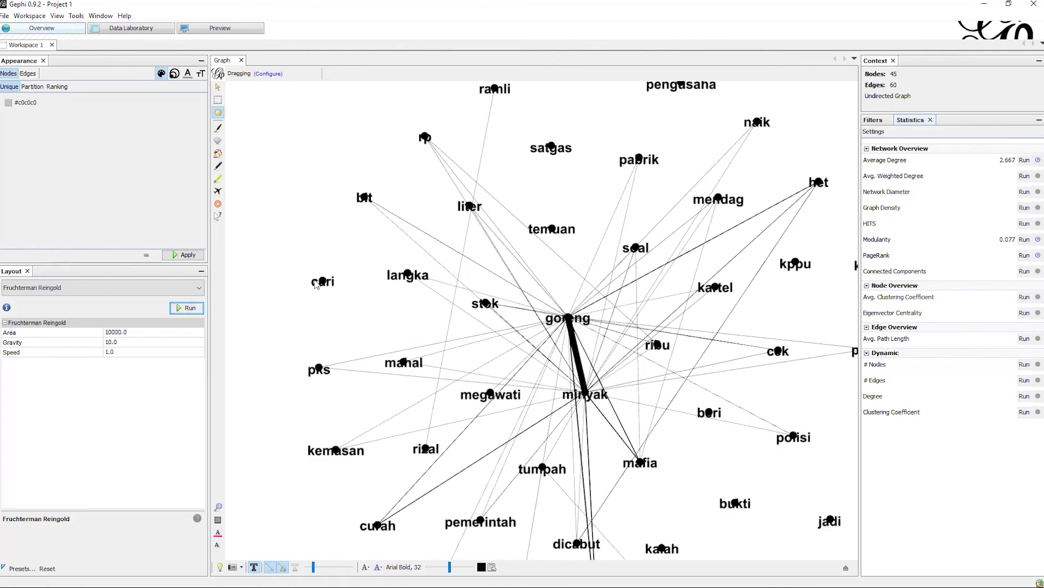
scroll(697, 364, down, 3)
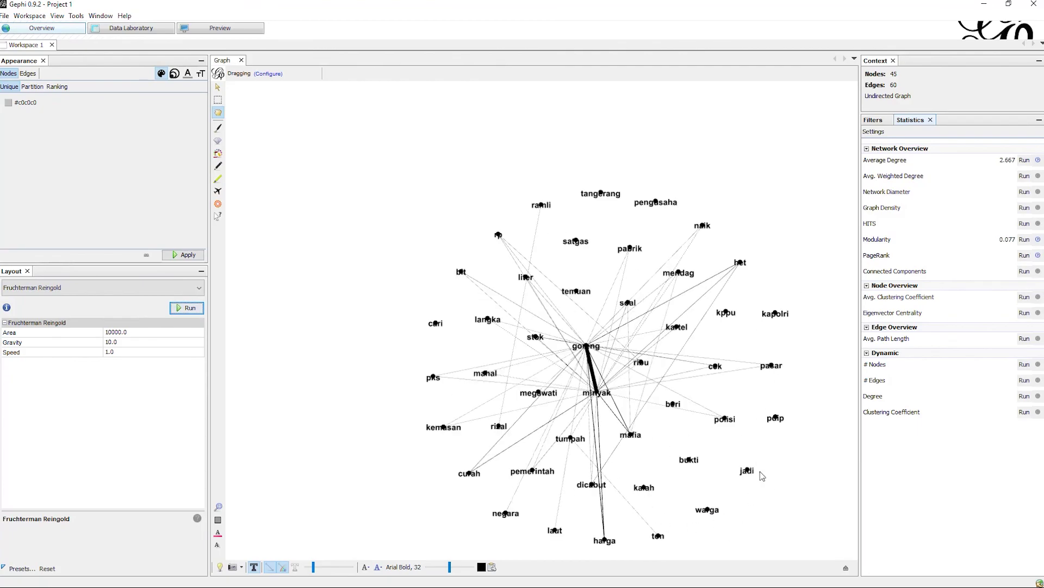
Step: Sort the node data table by degree and delete all nodes with degree 0, from kapolri to pengusaha
click(131, 28)
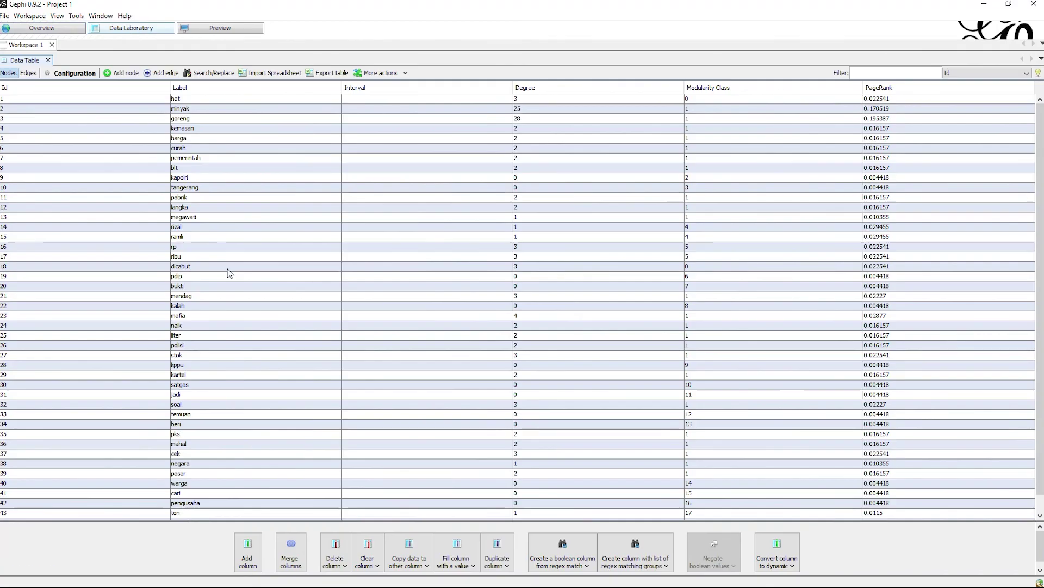
click(543, 88)
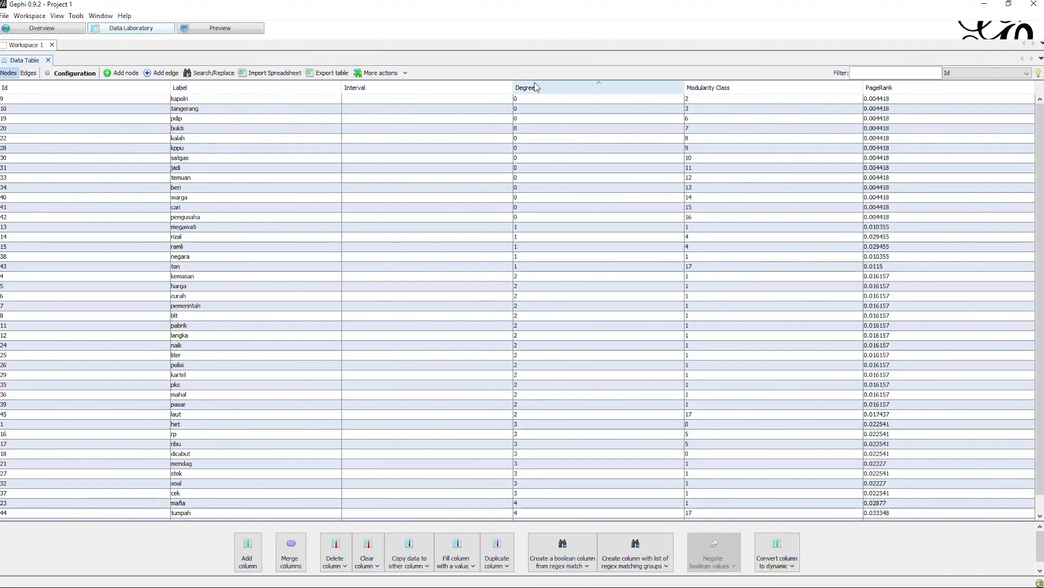
click(543, 99)
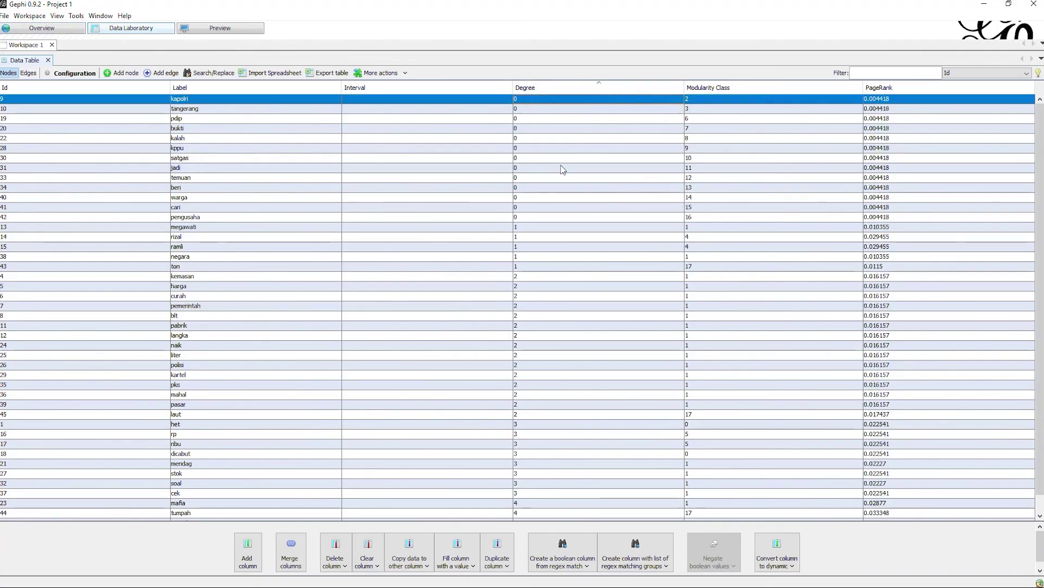
shift+click(566, 217)
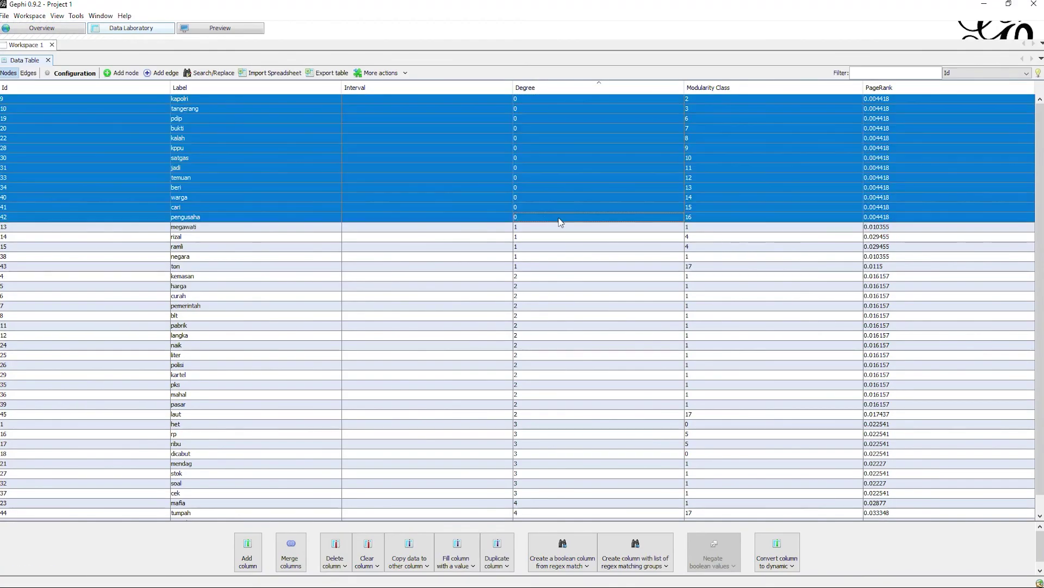
right_click(447, 186)
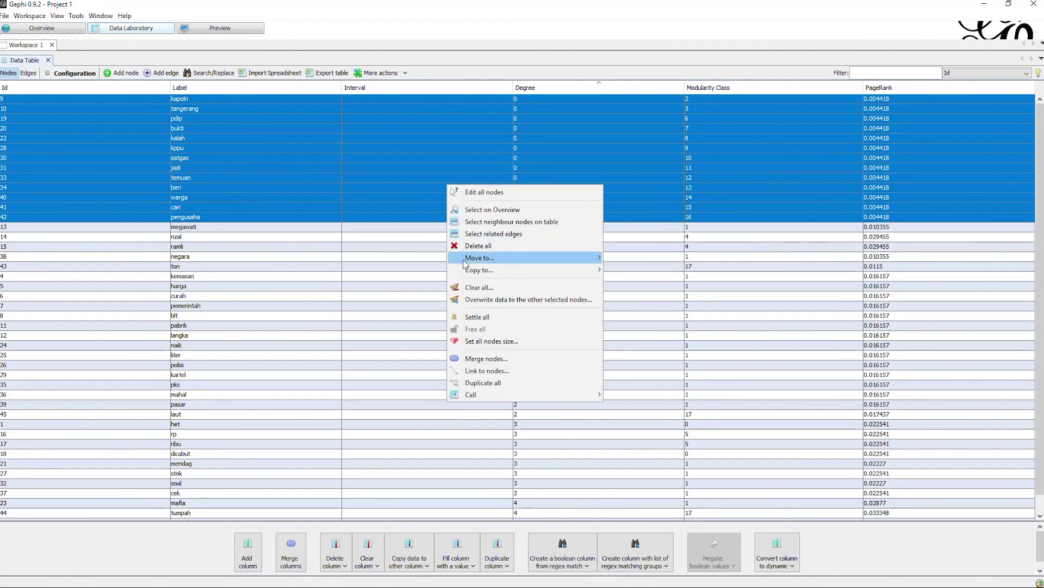
click(525, 248)
key(Return)
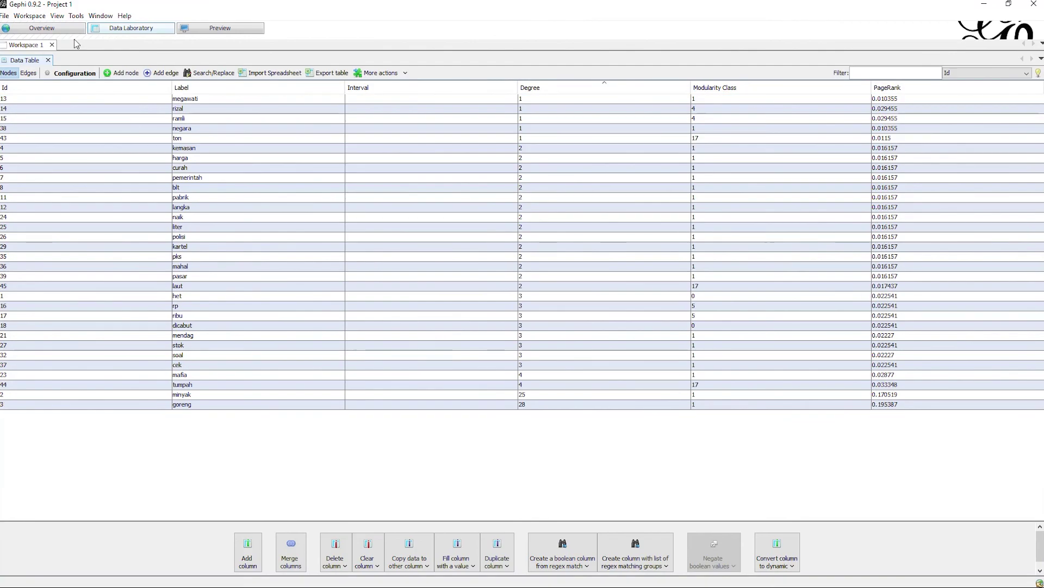
Step: Rerun the Fruchterman Reingold layout on the reduced network in the overview, stop it, and inspect the rearranged graph
click(65, 28)
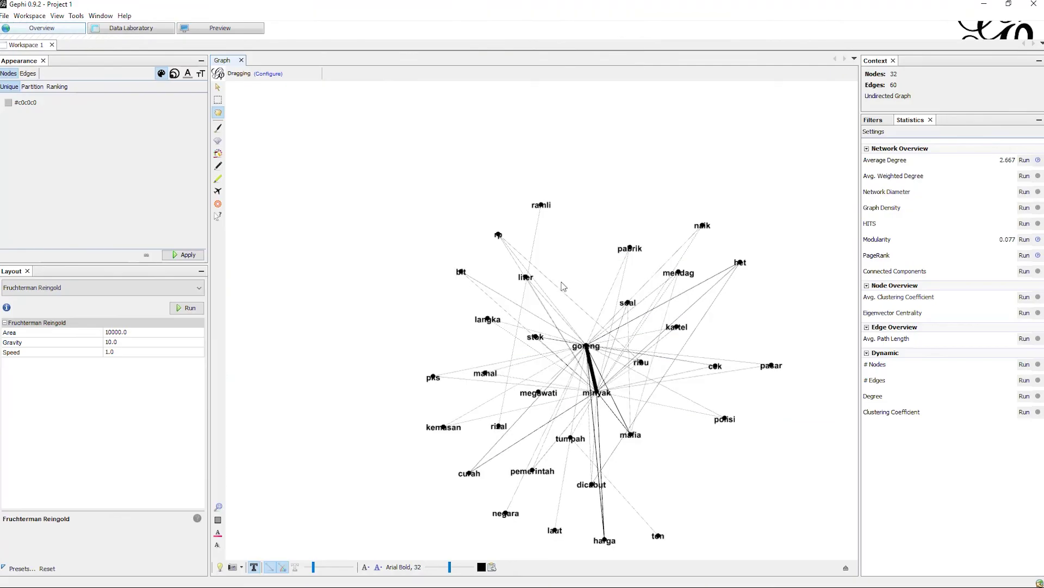
scroll(695, 427, up, 2)
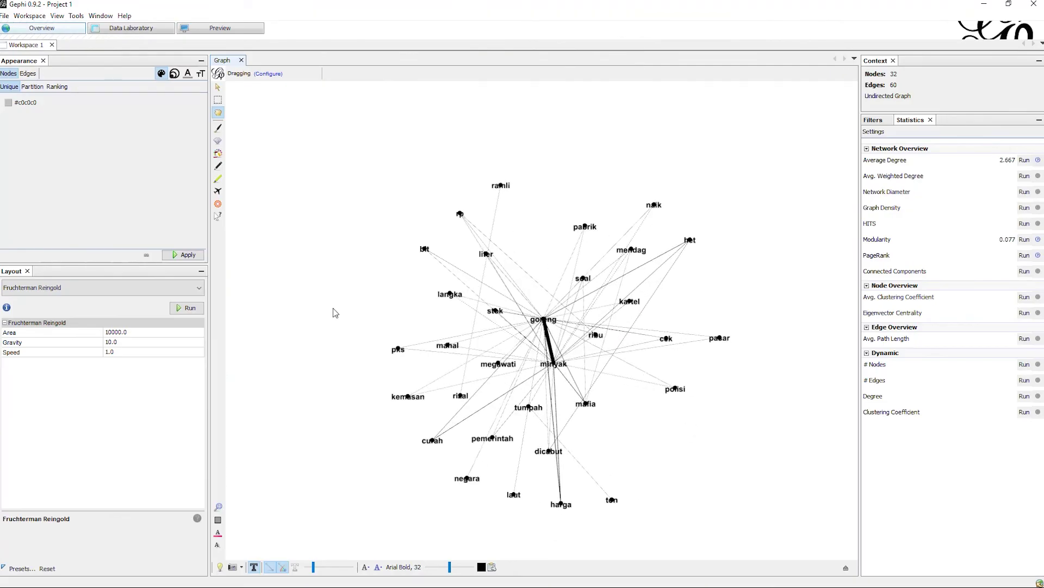
click(187, 307)
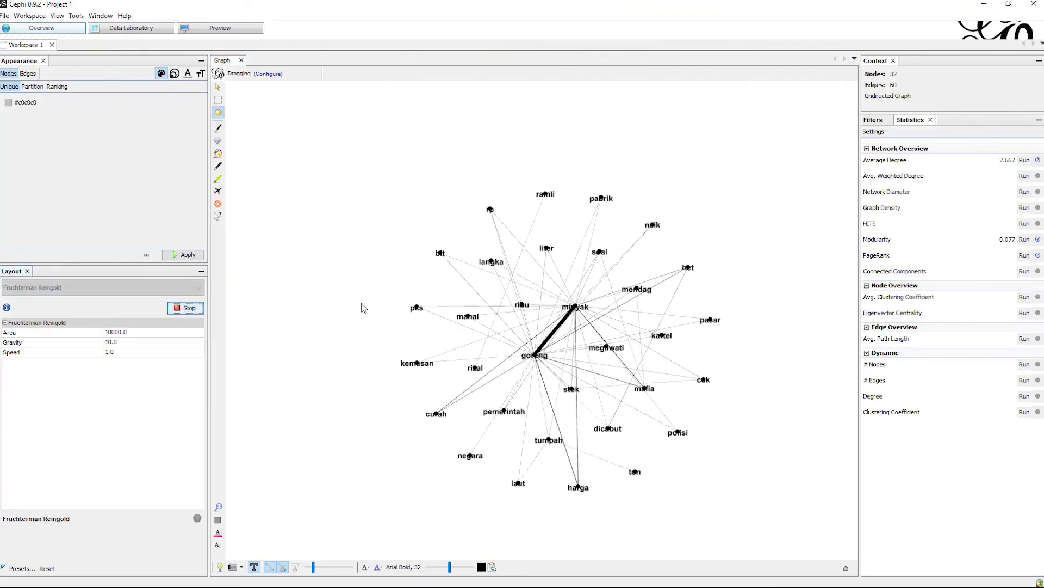
click(185, 308)
scroll(555, 334, up, 2)
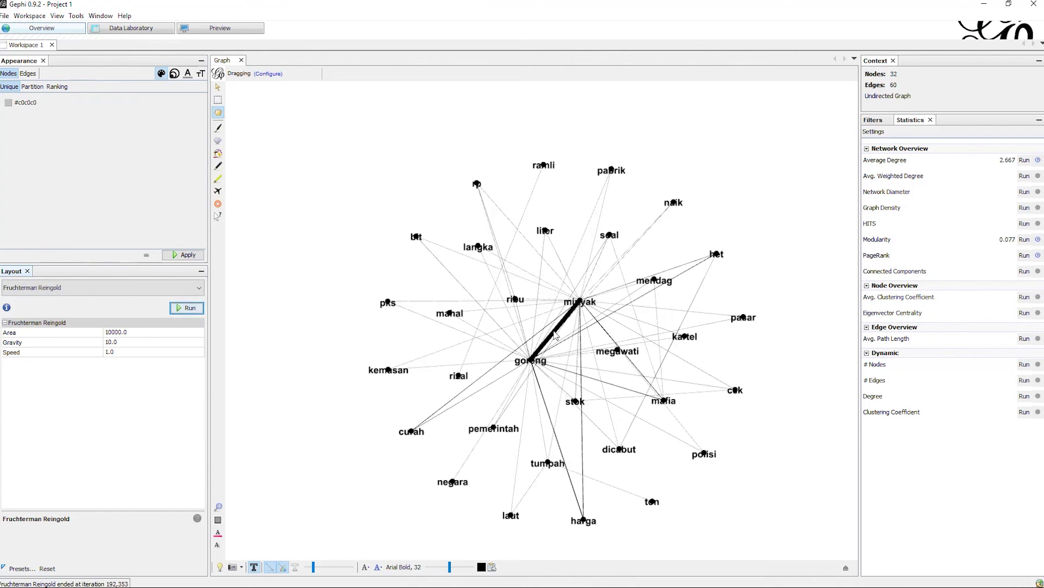
scroll(405, 228, up, 2)
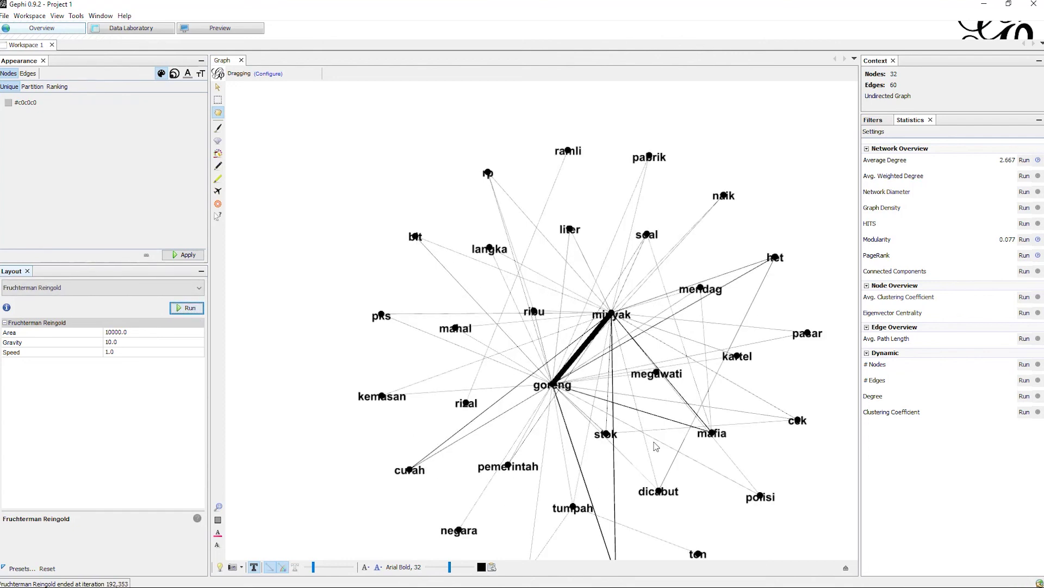
Step: Size the nodes by PageRank ranking, with a minimum size of 12 and a maximum of 60
scroll(699, 449, down, 2)
scroll(784, 544, down, 2)
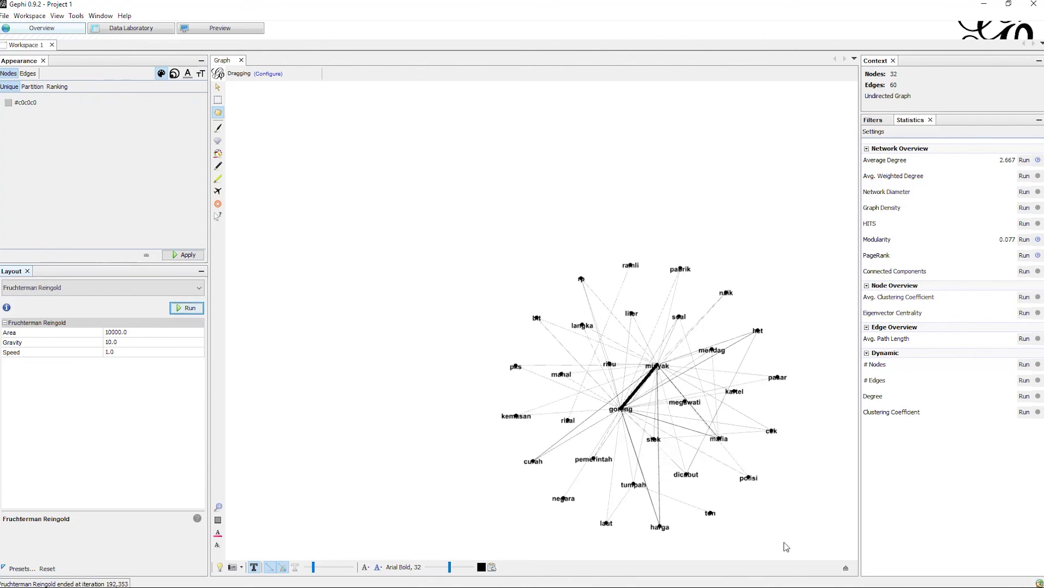
scroll(785, 546, up, 1)
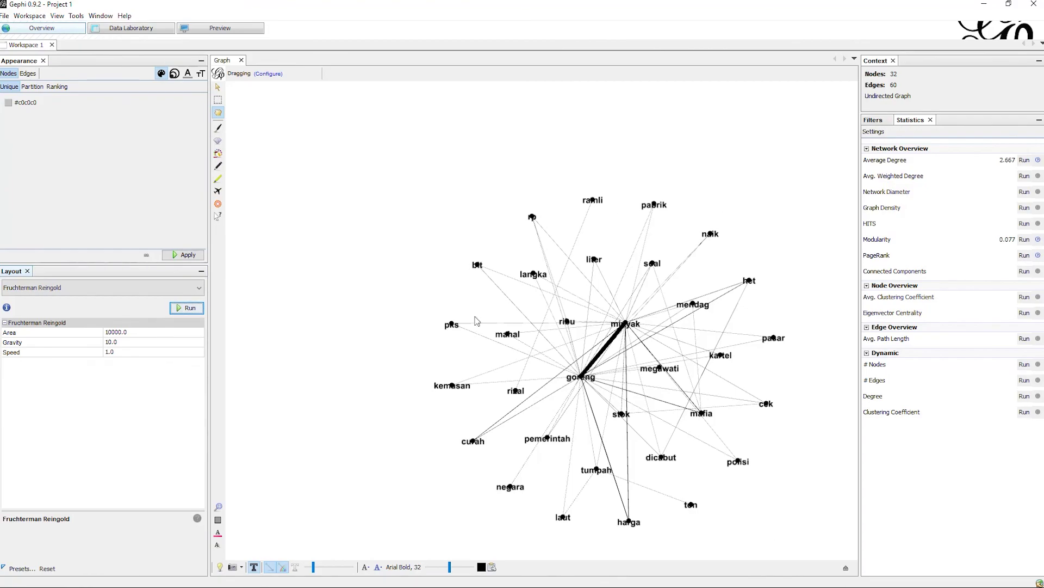
click(173, 75)
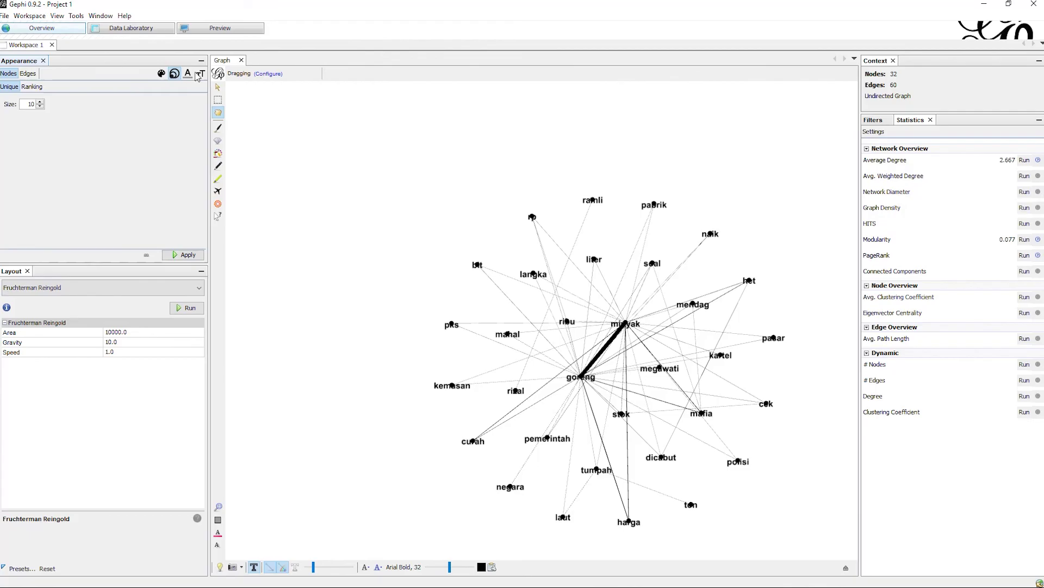
click(161, 73)
click(175, 73)
click(32, 86)
click(34, 101)
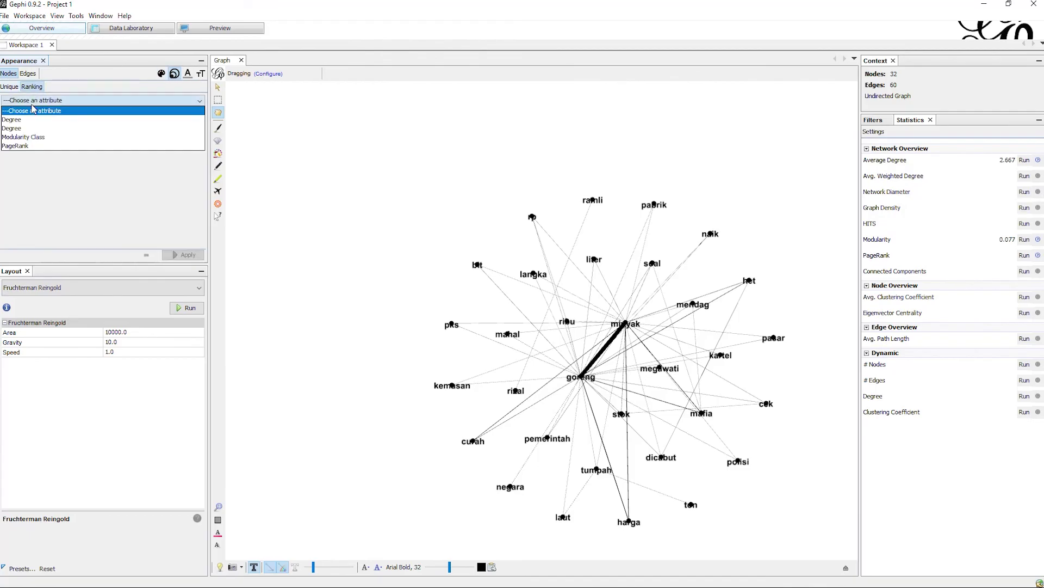
click(35, 143)
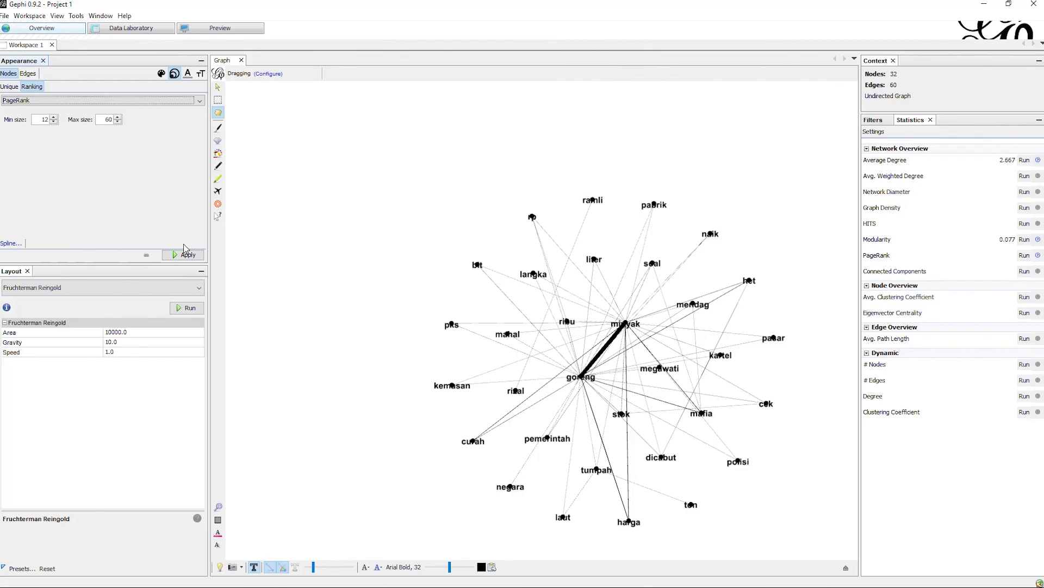
click(186, 253)
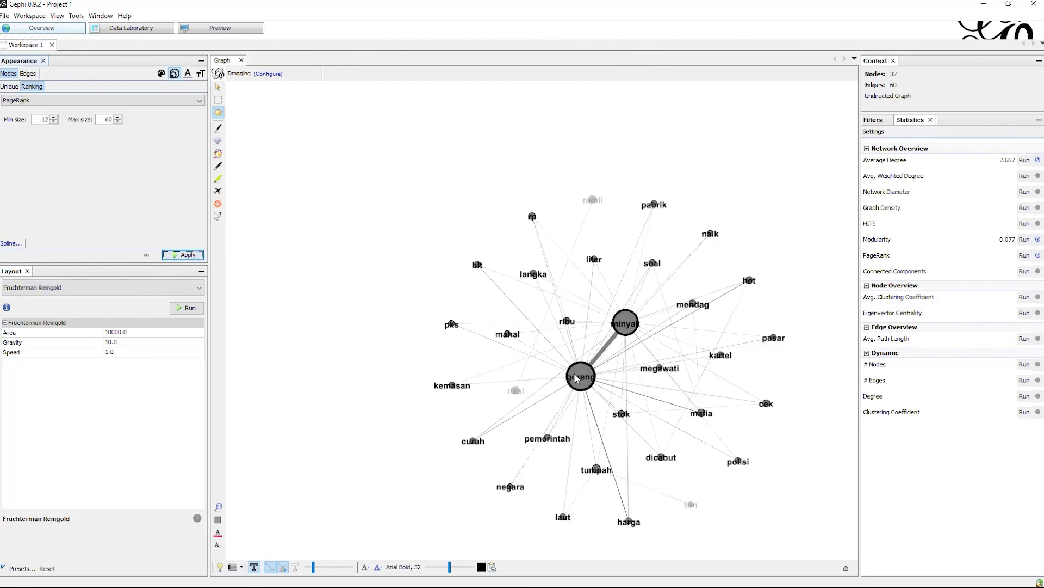
click(64, 101)
click(84, 101)
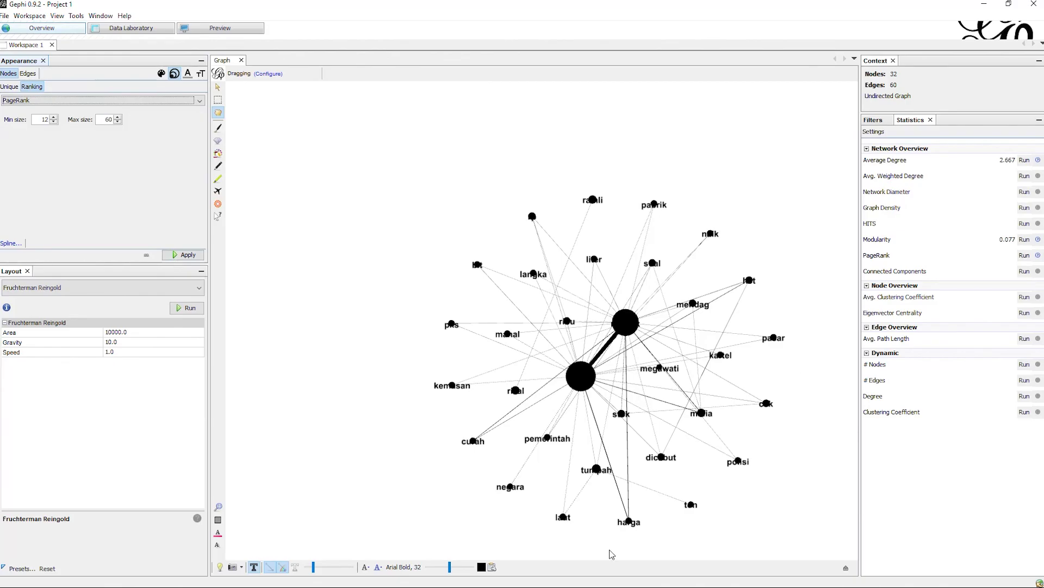
Step: Color the nodes by Modularity Class partition and inspect the colored clusters in the graph
scroll(668, 466, up, 1)
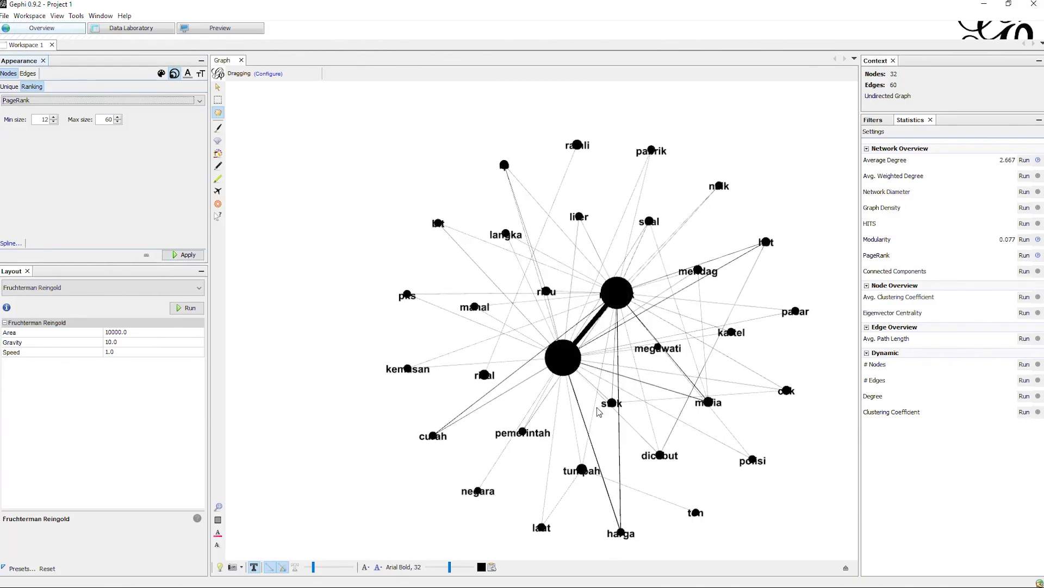
click(161, 72)
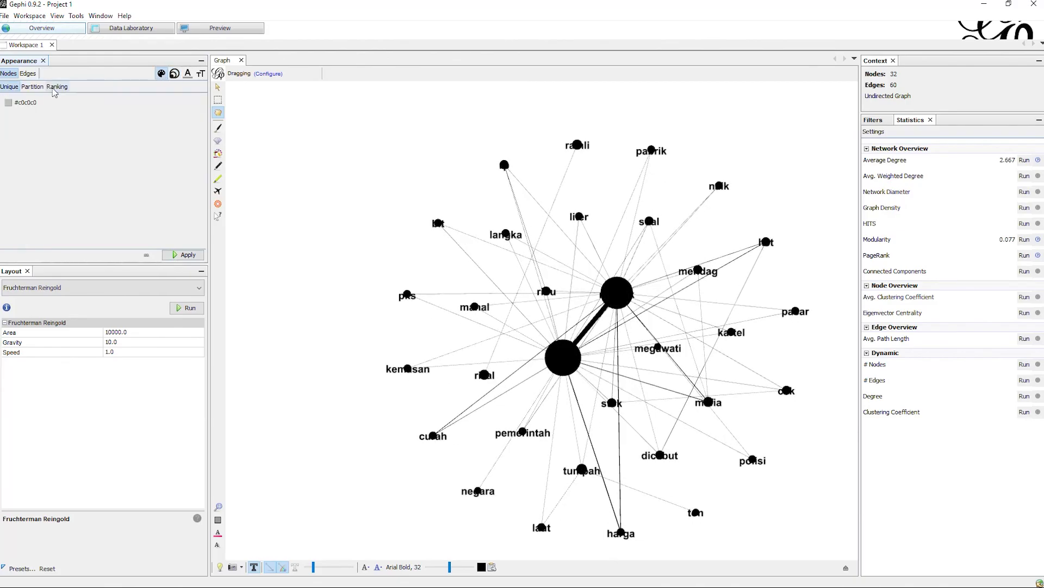
click(32, 87)
click(98, 100)
click(54, 124)
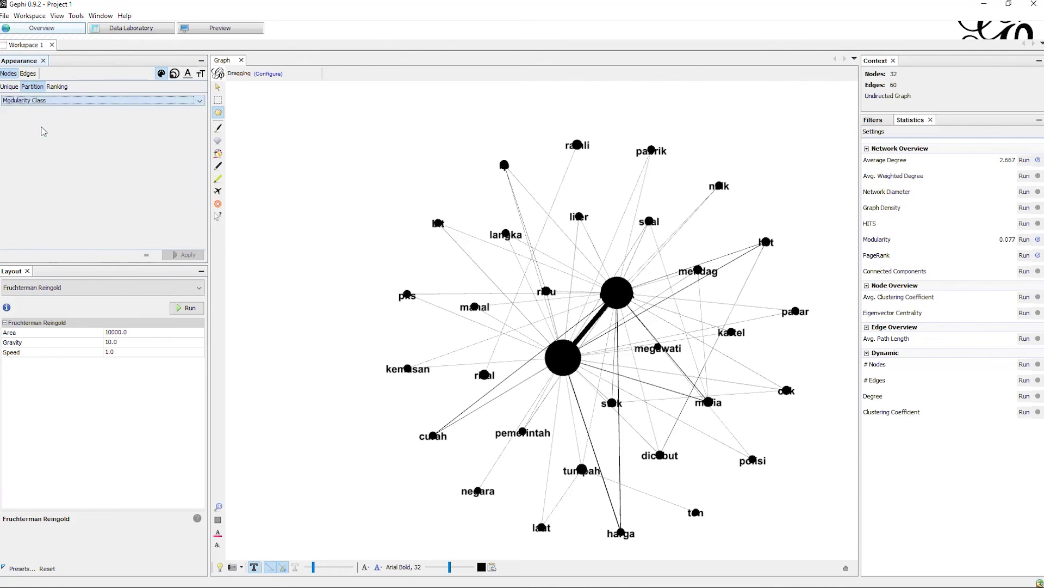
click(185, 255)
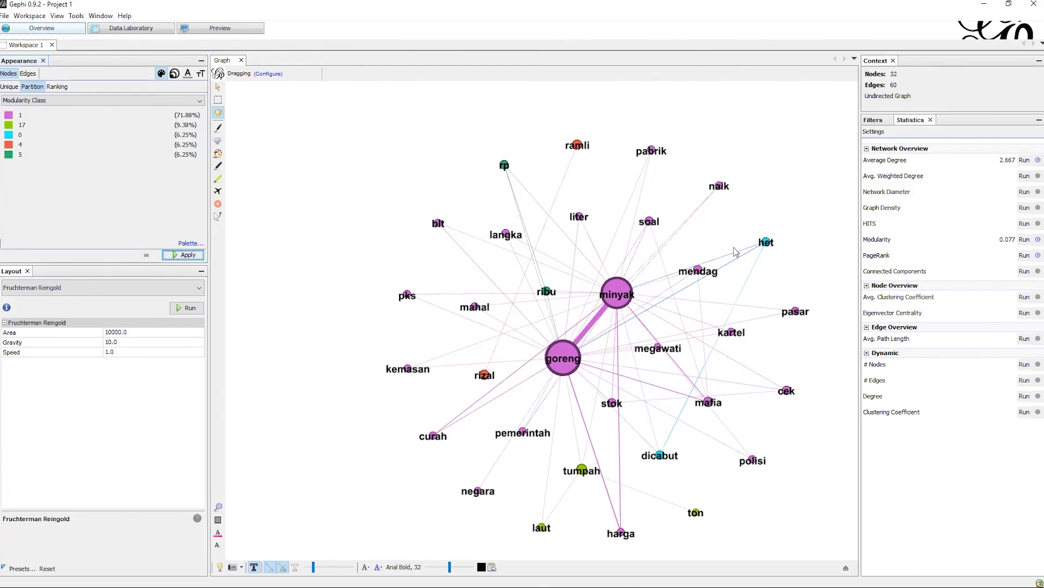
scroll(773, 244, up, 2)
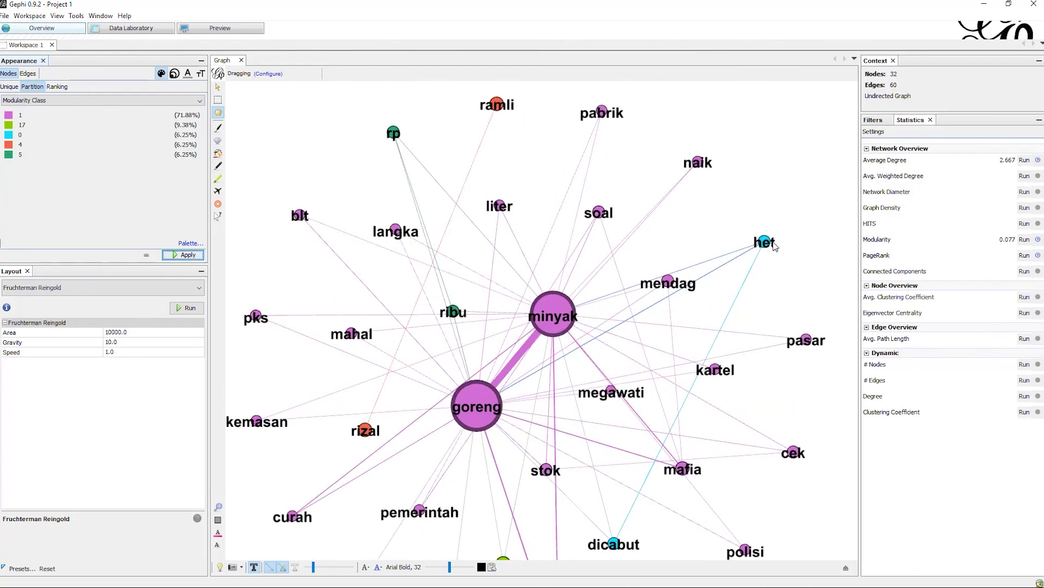
scroll(766, 251, down, 2)
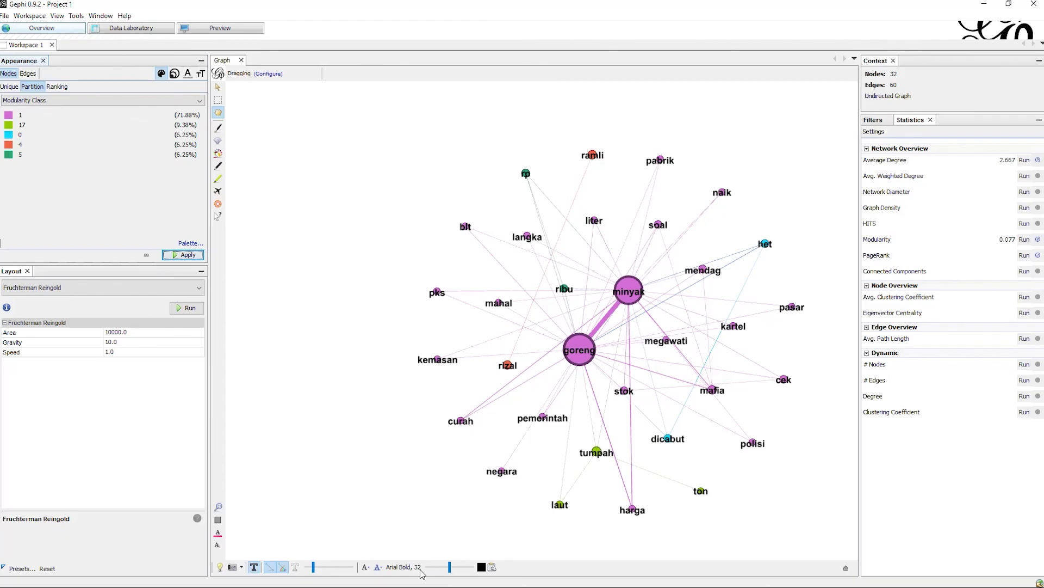
Step: Set the graph's label size mode to Node size and inspect the relabelled network
click(843, 569)
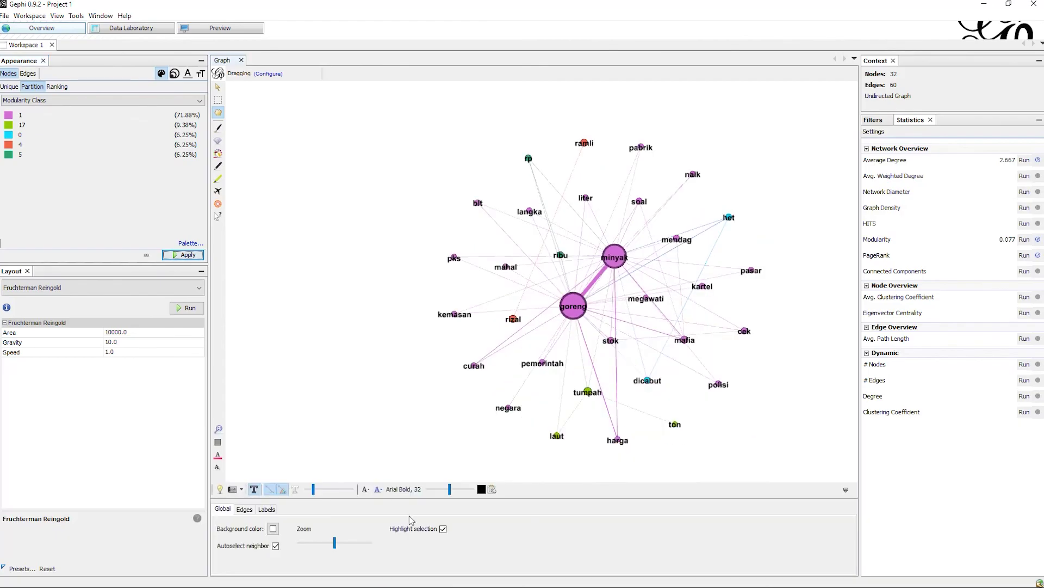
click(266, 508)
click(585, 528)
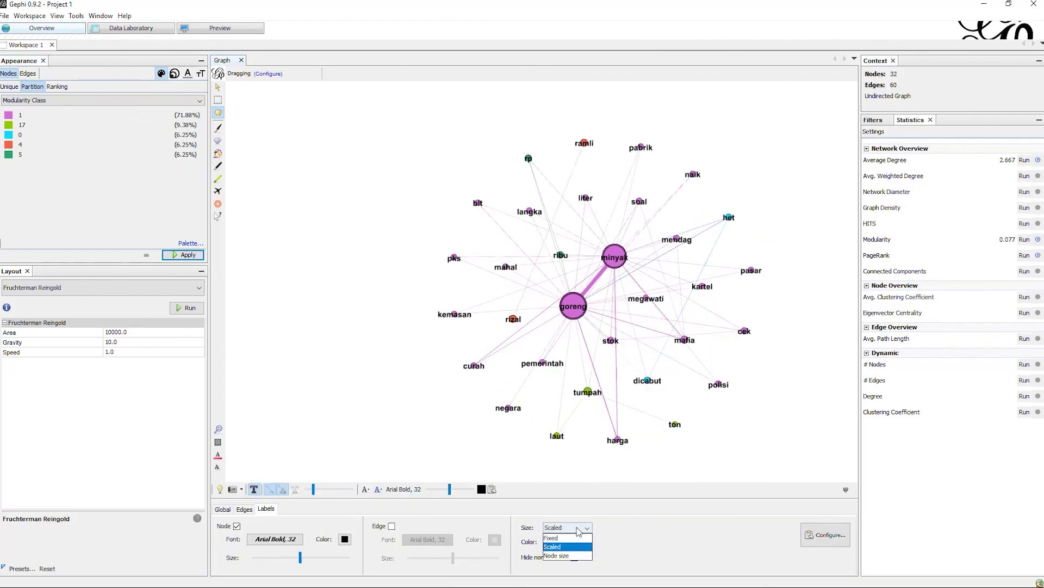
click(561, 556)
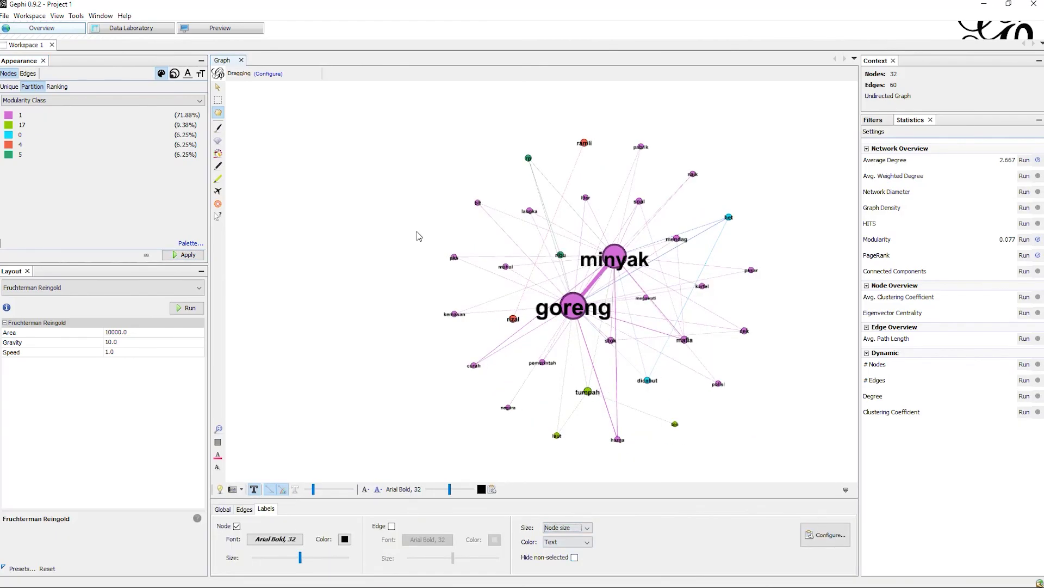
scroll(612, 260, down, 2)
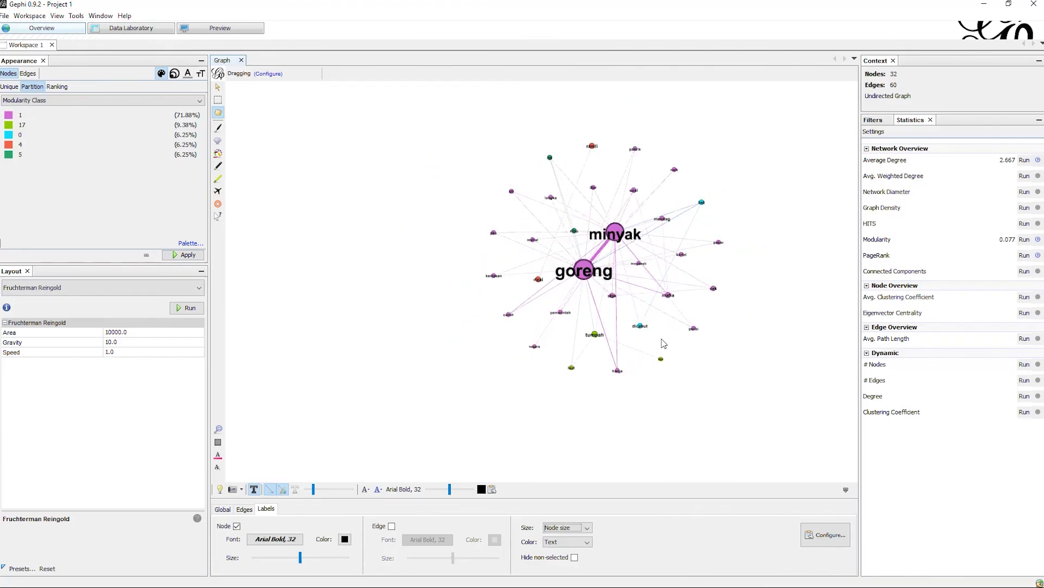
click(847, 489)
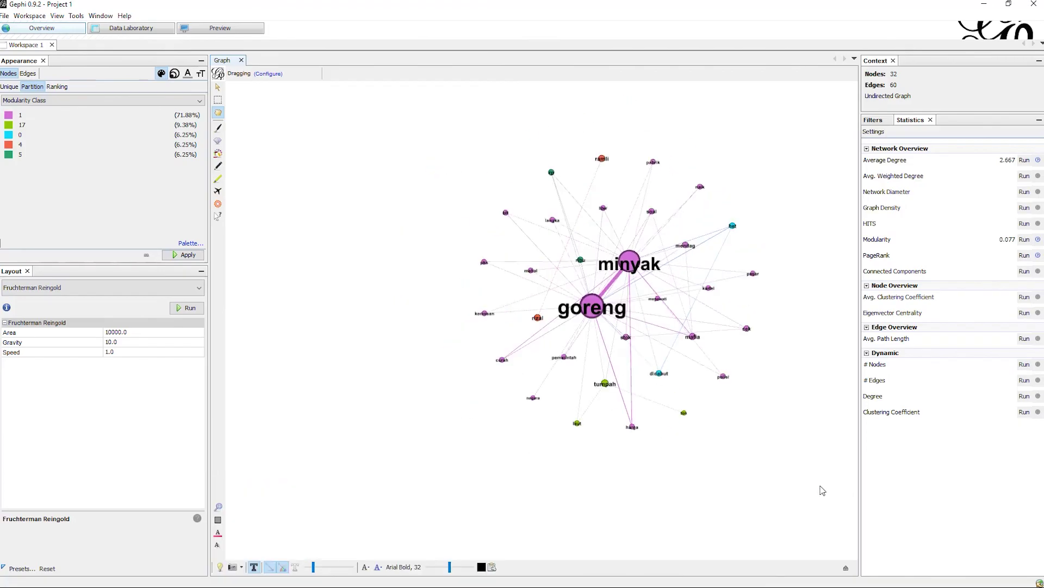
scroll(828, 415, up, 4)
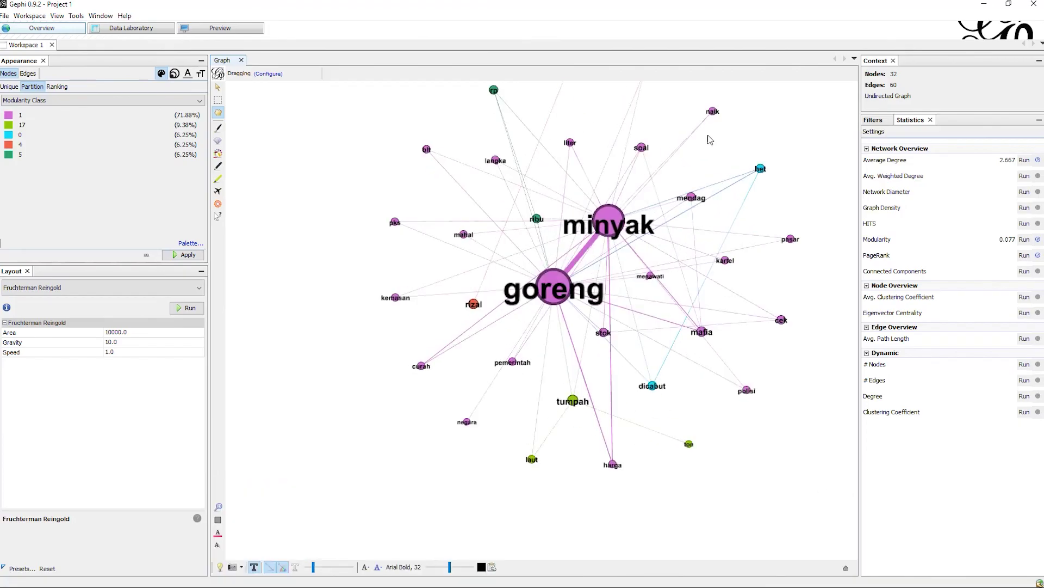
scroll(712, 140, down, 2)
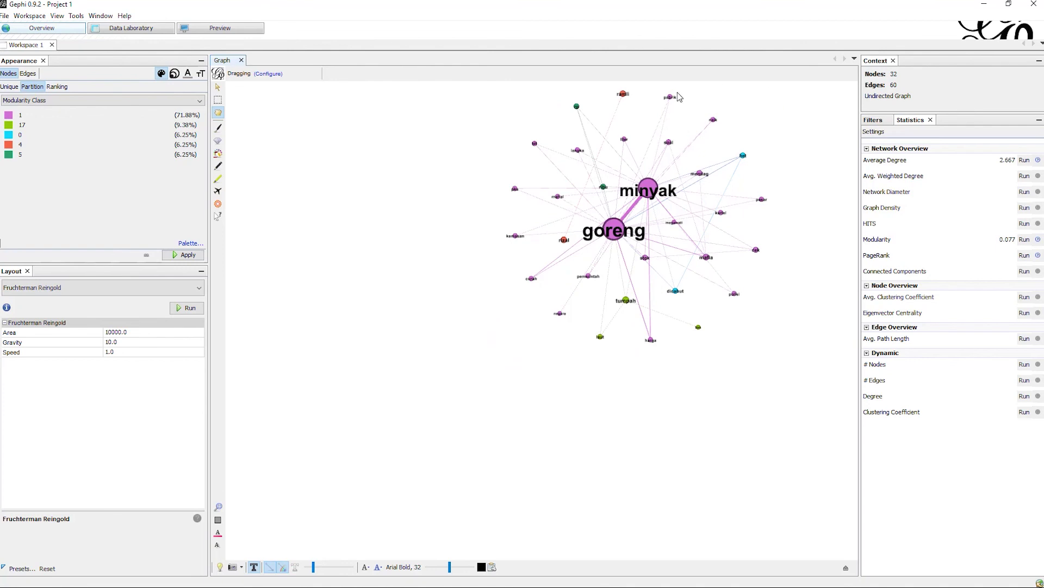
scroll(718, 105, up, 3)
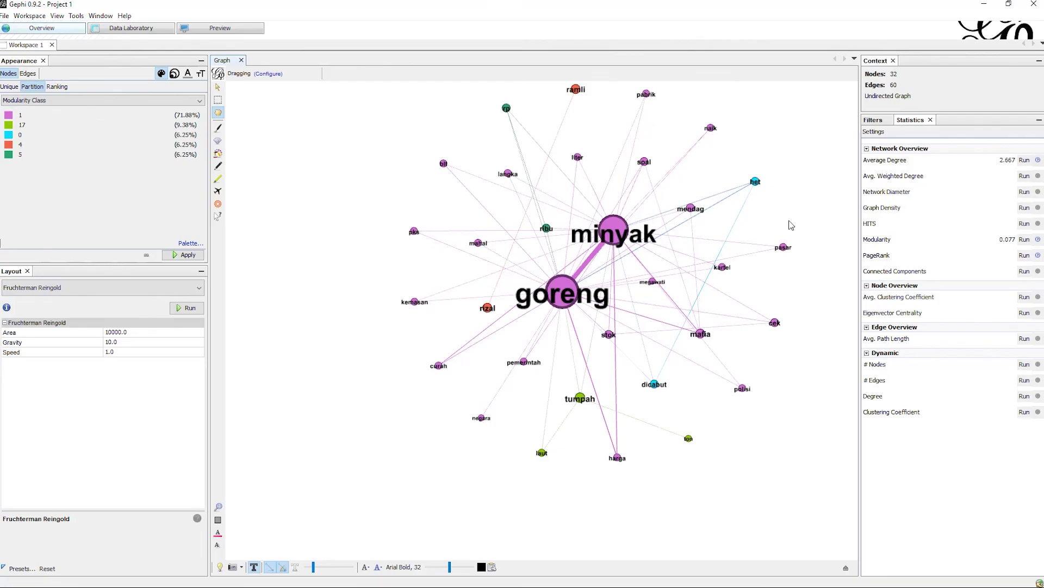
scroll(790, 221, down, 2)
scroll(784, 106, up, 2)
scroll(784, 104, up, 1)
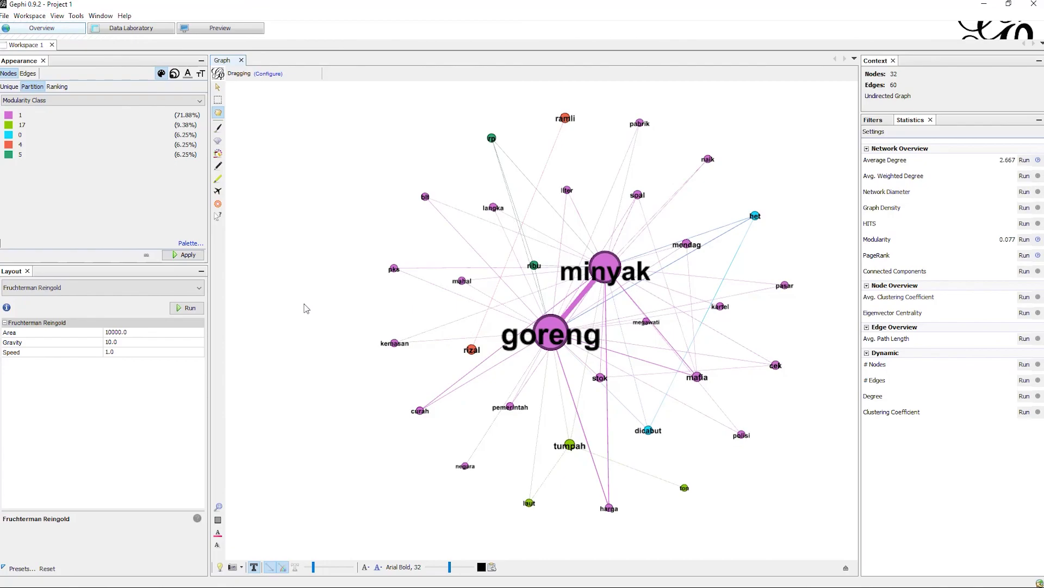
Step: Switch to the graph preview and render the network with the Default preset
click(216, 31)
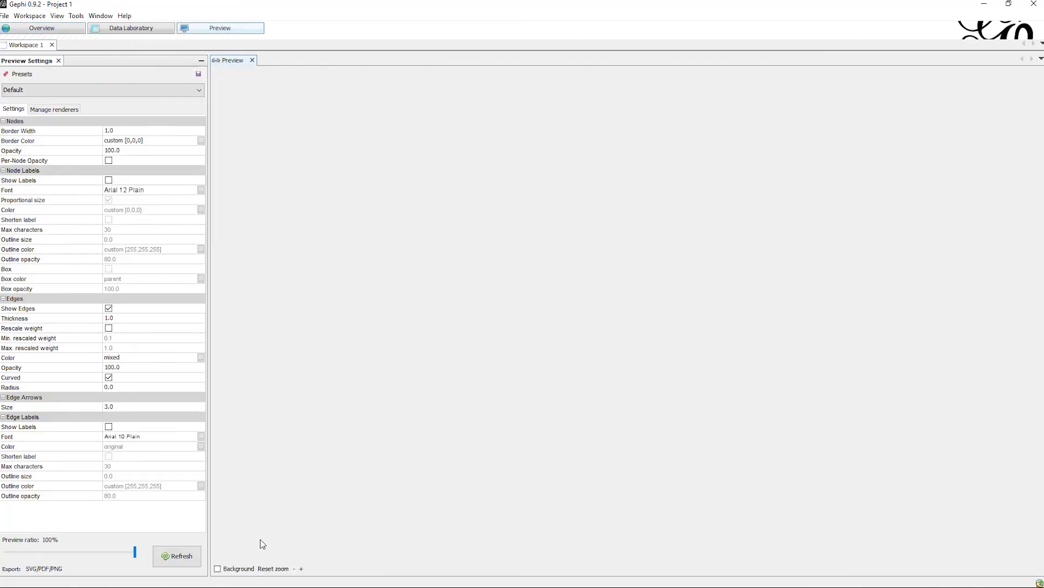
click(177, 555)
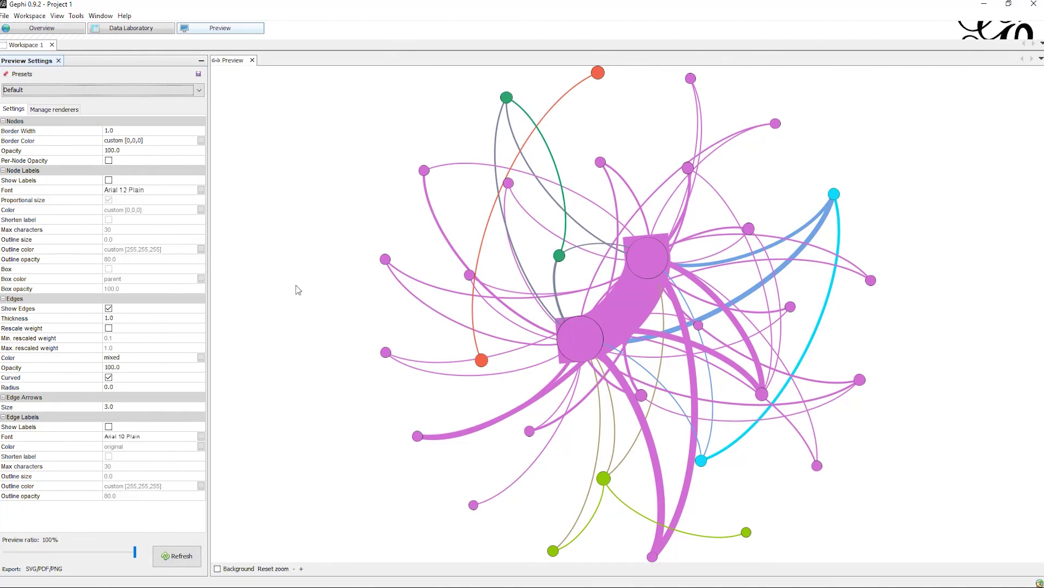
click(101, 16)
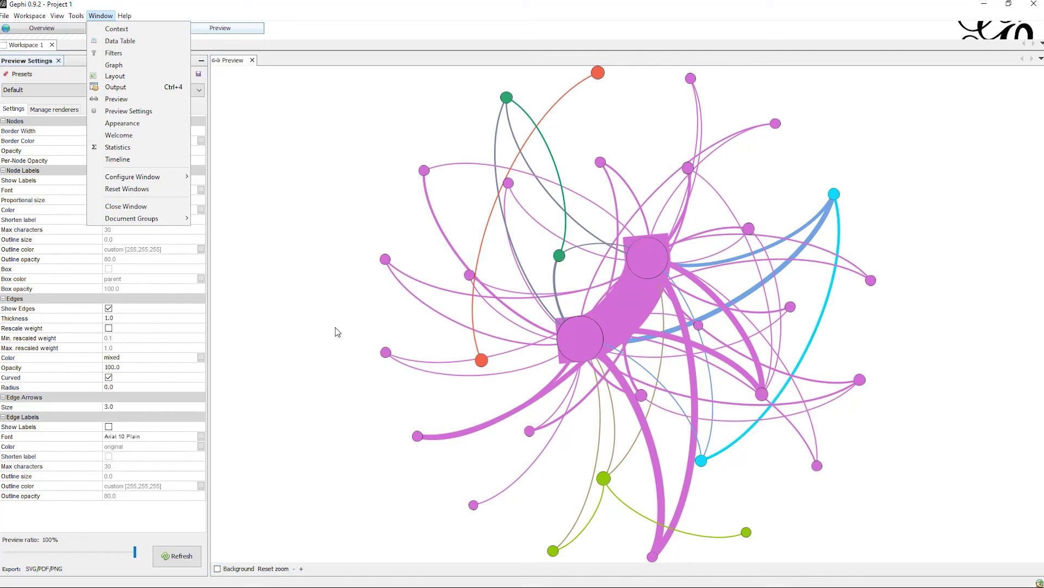
click(420, 284)
click(182, 563)
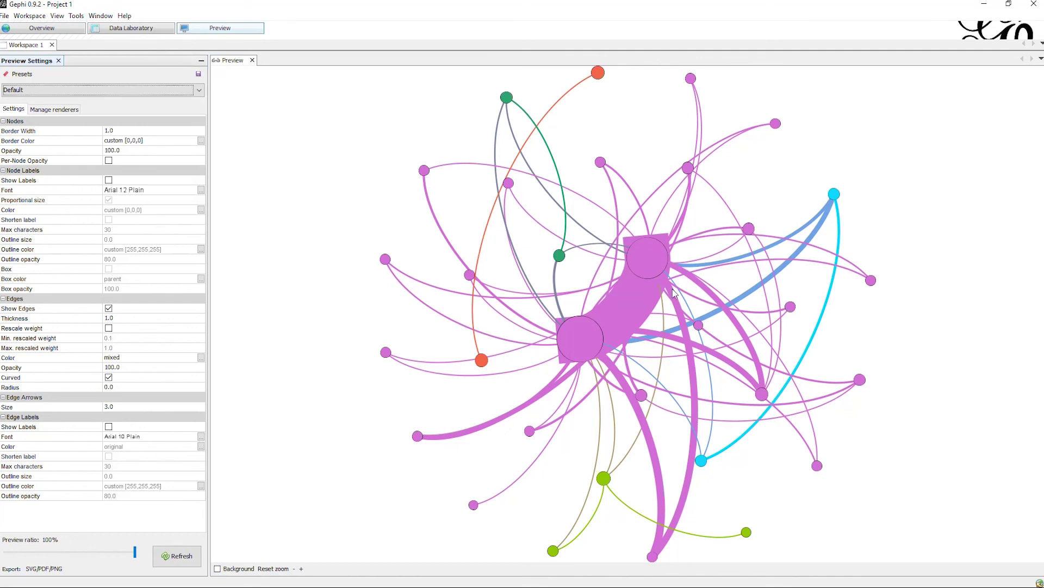
scroll(668, 253, up, 2)
scroll(644, 267, down, 2)
Step: Enable edge weight rescaling and node labels in the preview, refreshing the rendering after each change
click(108, 329)
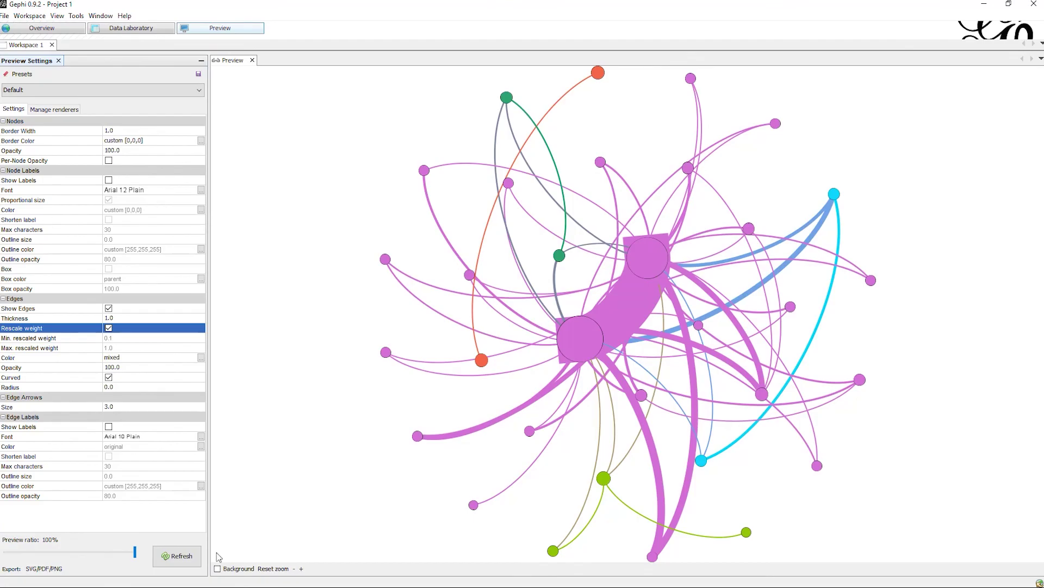
click(188, 558)
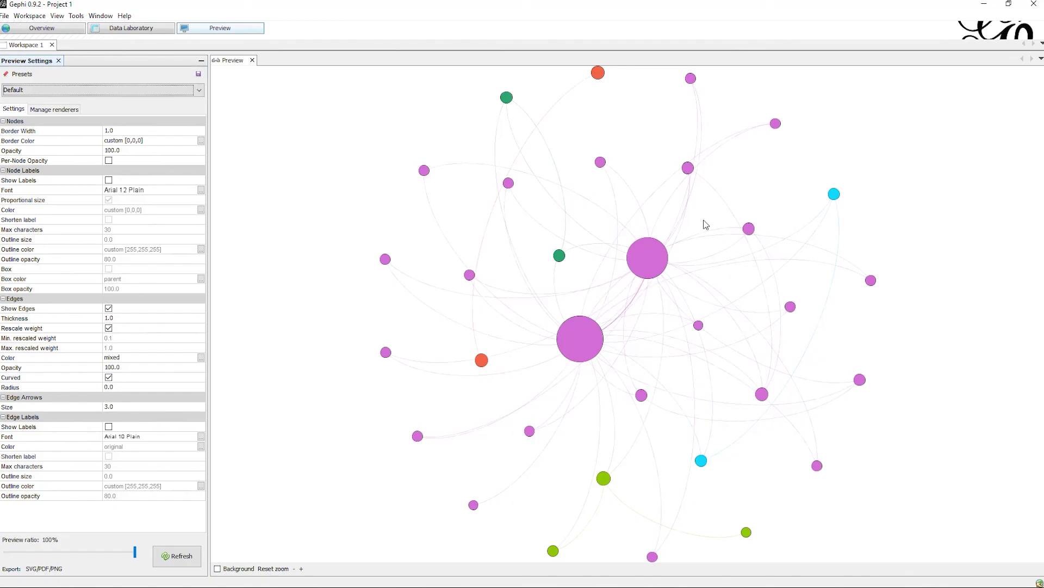
click(108, 181)
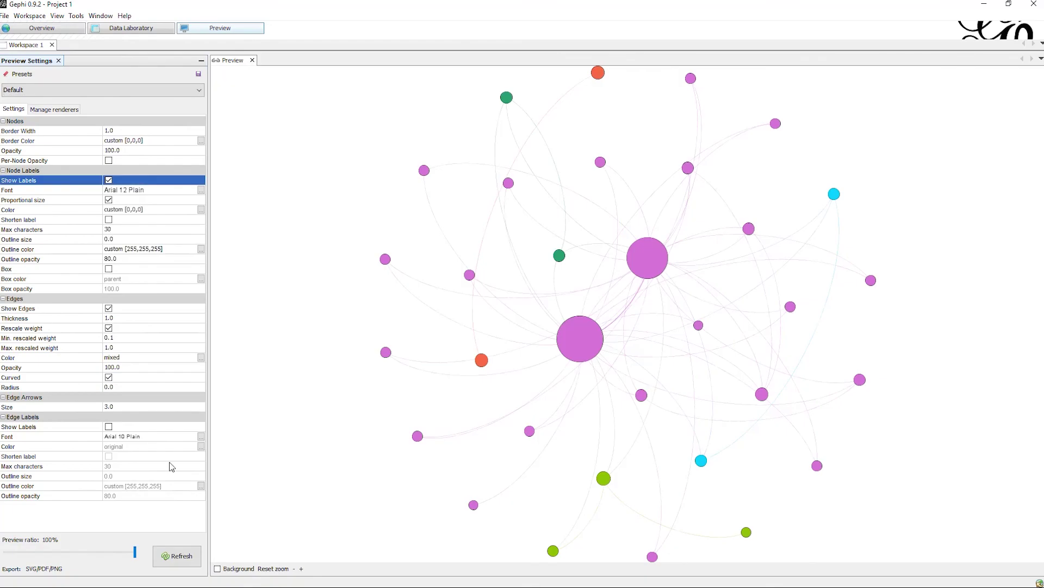
click(176, 556)
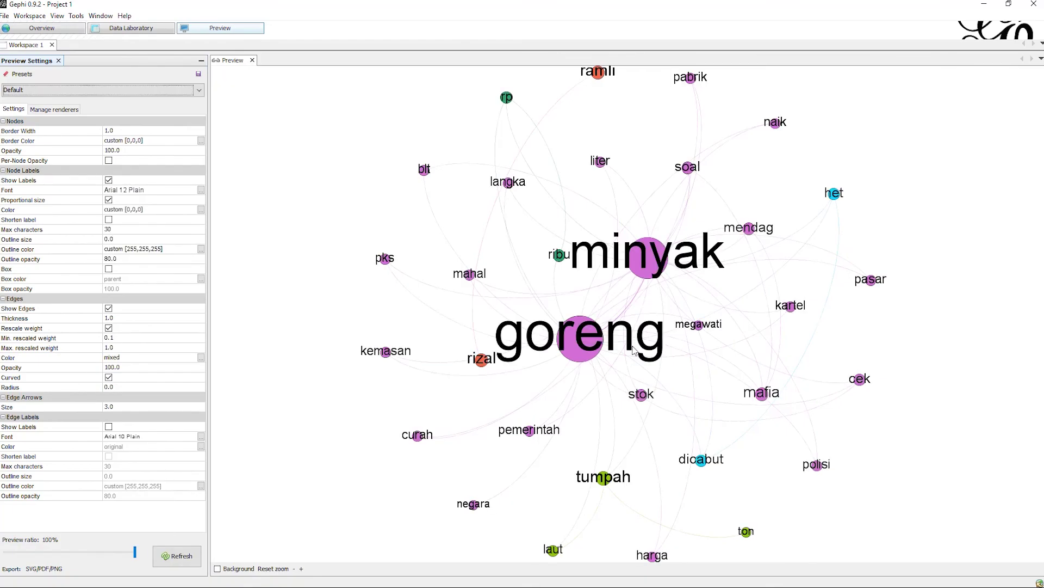
Step: Set the preview's node label font to Baskerville Old Face 12 Plain, refresh the rendering and view the whole network
click(201, 191)
scroll(484, 305, down, 1)
scroll(478, 294, down, 1)
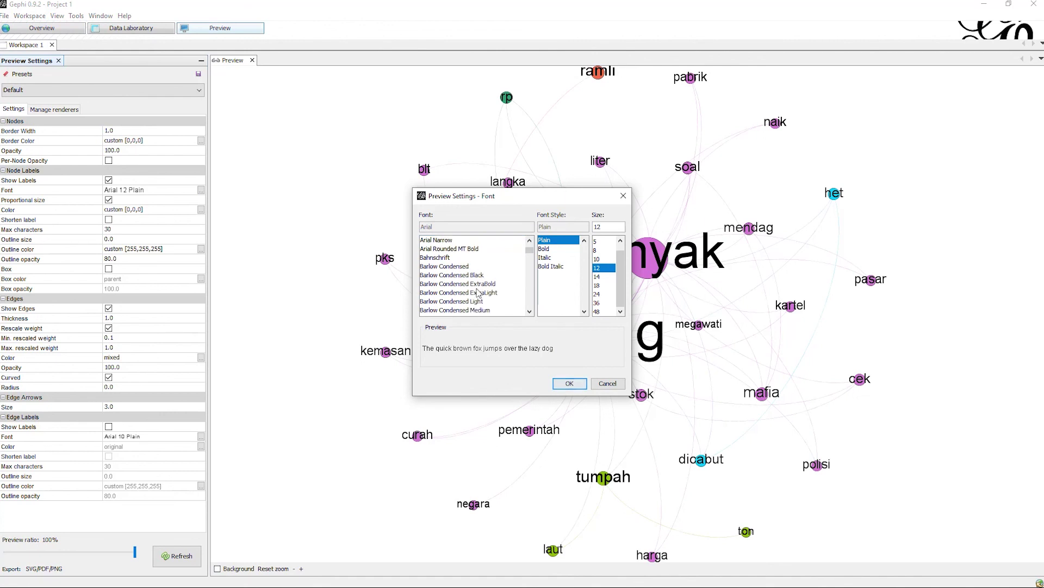
scroll(477, 292, down, 2)
click(494, 284)
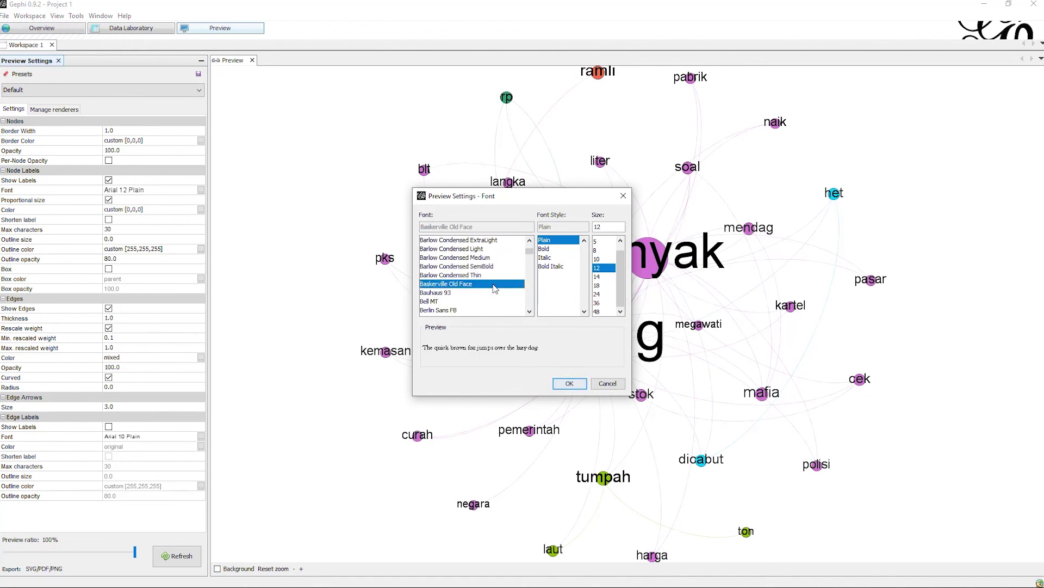
click(569, 383)
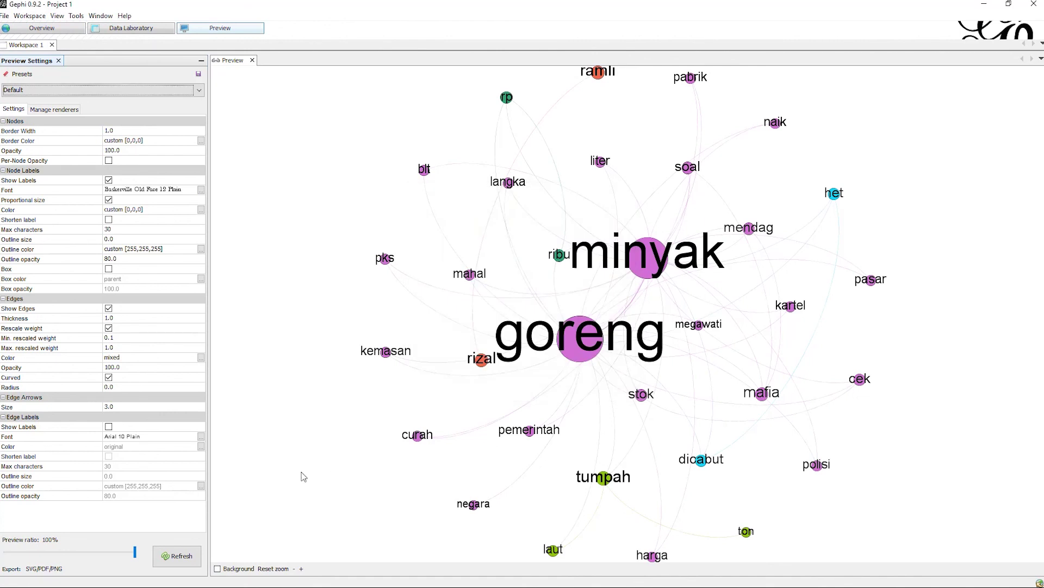
click(174, 556)
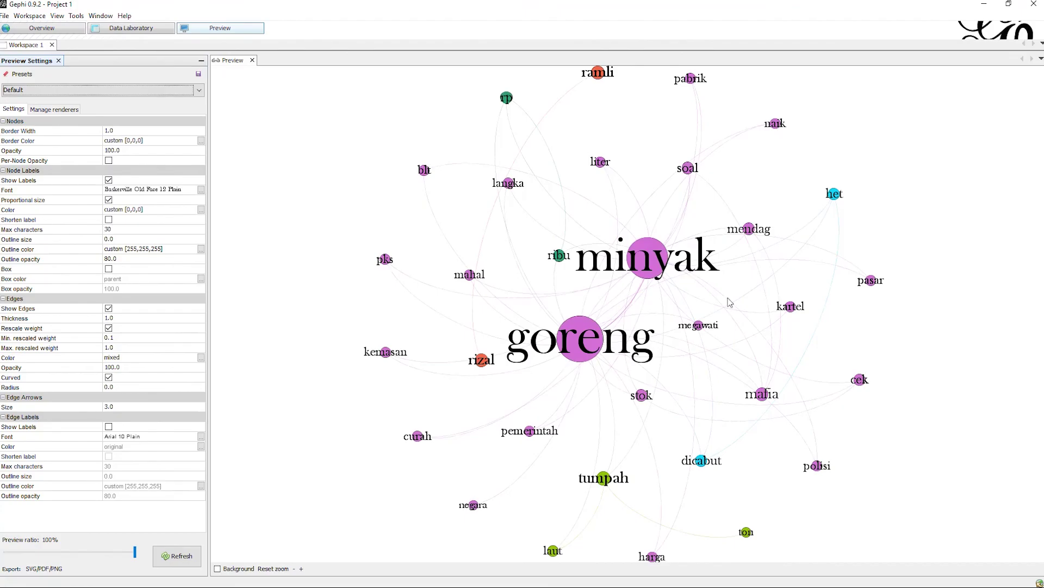
scroll(759, 242, down, 3)
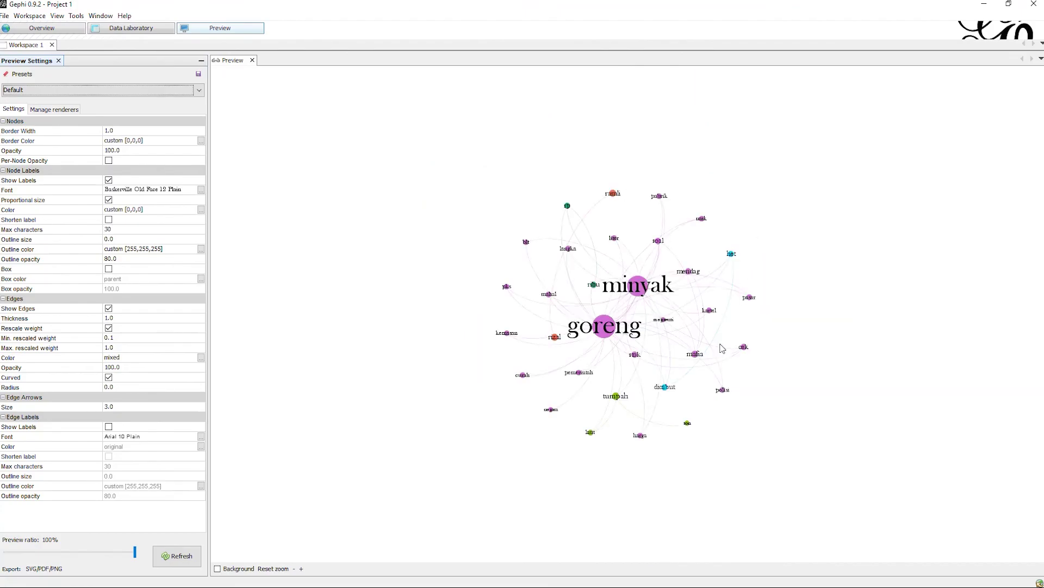
Step: Reduce the preview's node label font size to 10 and refresh the rendering
click(201, 190)
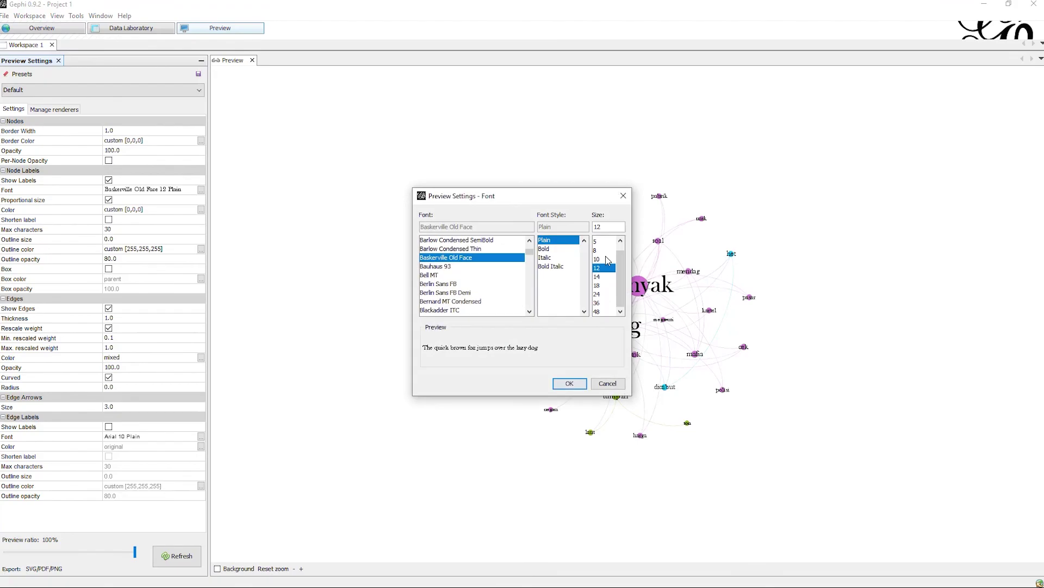
click(600, 260)
click(567, 380)
click(175, 555)
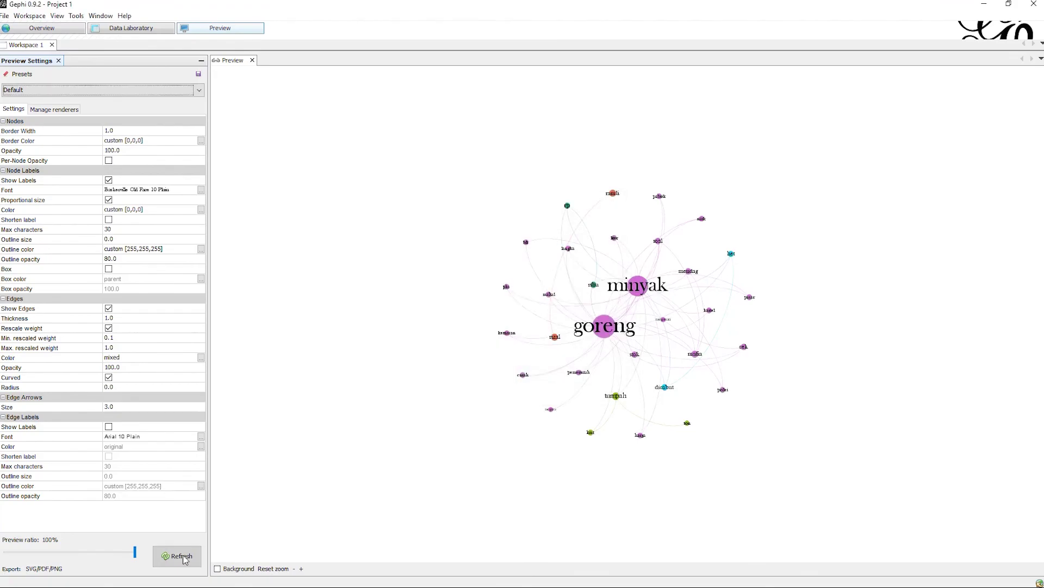
Step: Run the Expansion layout once on the graph and refresh the preview with the wider node spacing
click(50, 29)
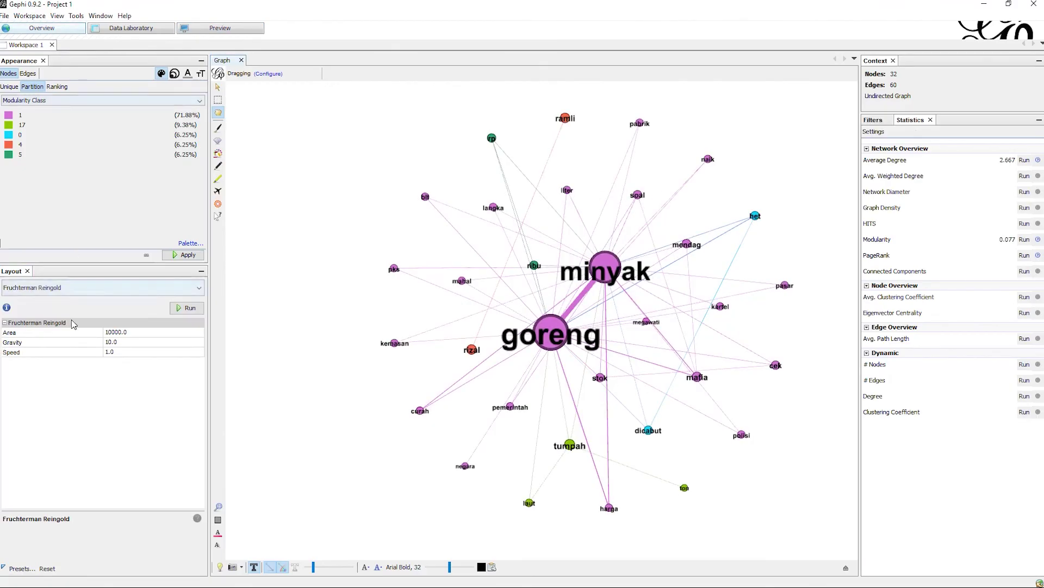
click(76, 287)
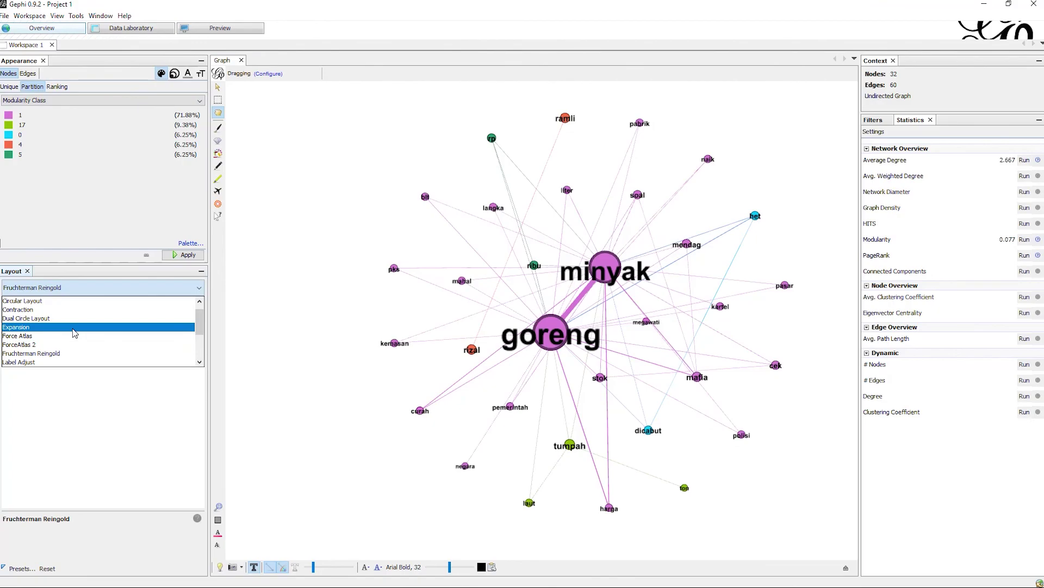
click(79, 333)
click(194, 308)
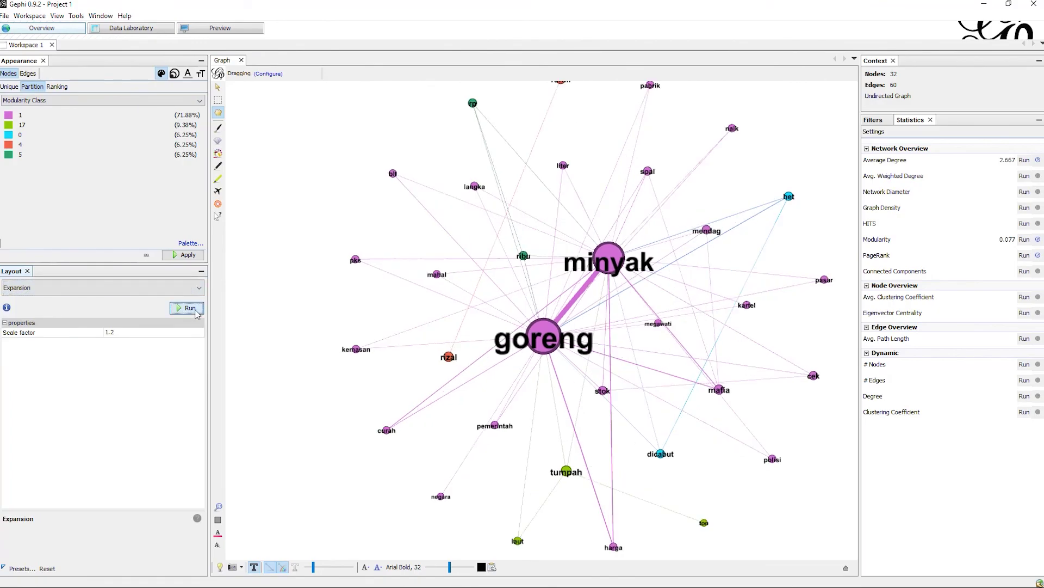
click(237, 30)
click(171, 555)
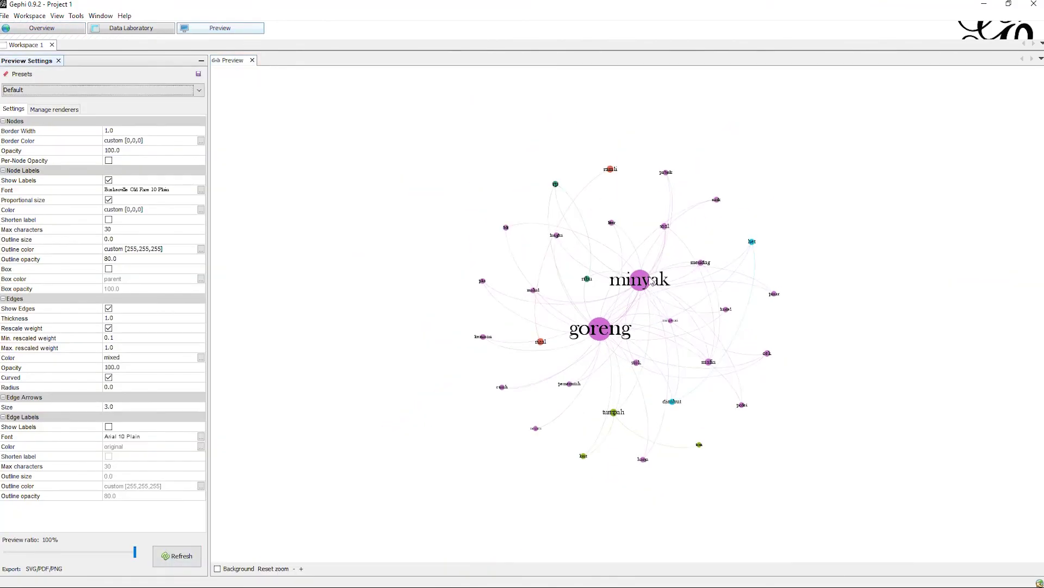
Step: Examine the rendered network in the preview, checking the node labels, the coloured word clusters and their connections
scroll(648, 269, up, 3)
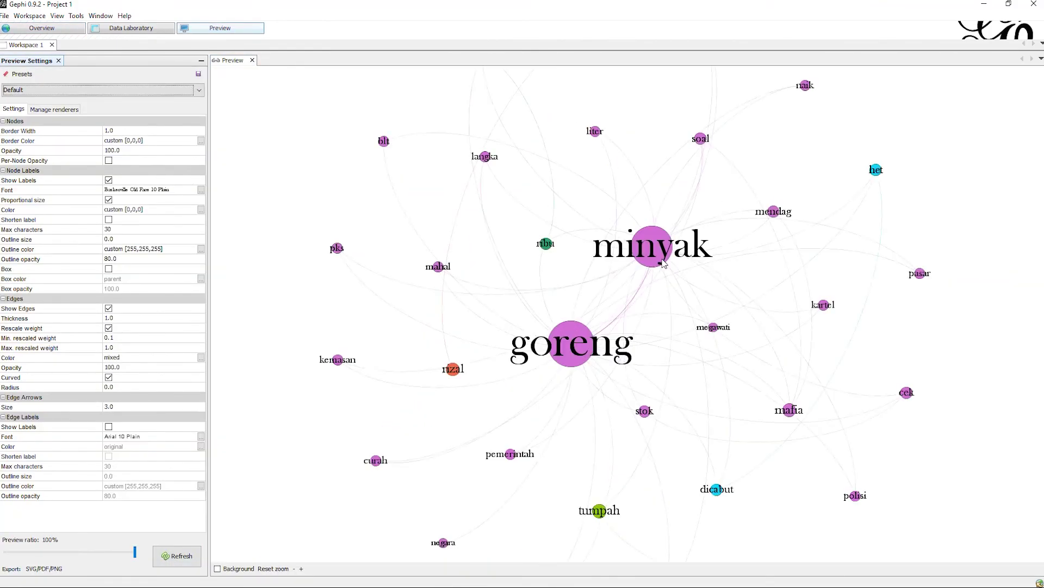
scroll(581, 254, down, 4)
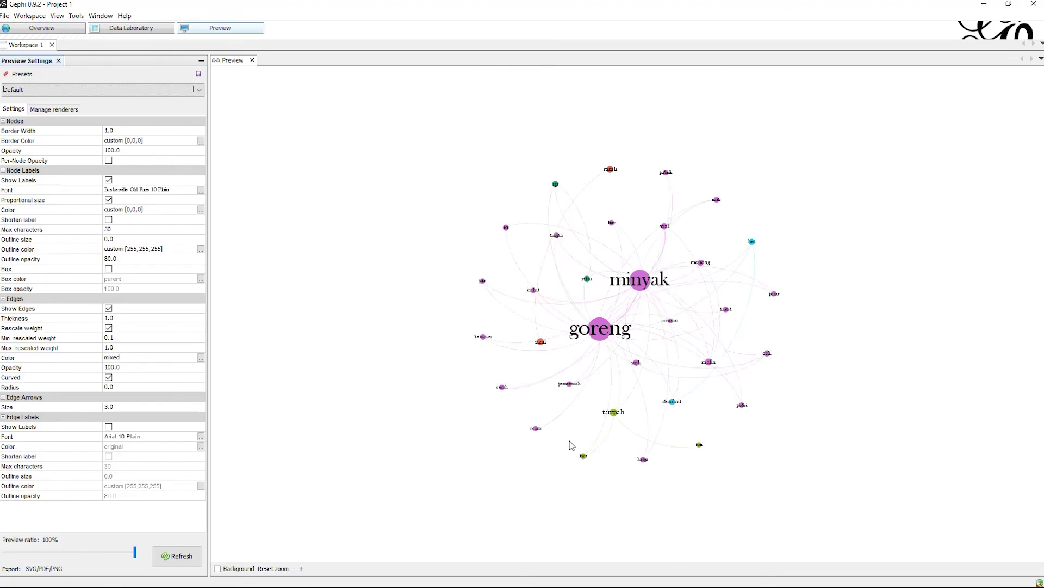
scroll(675, 415, up, 3)
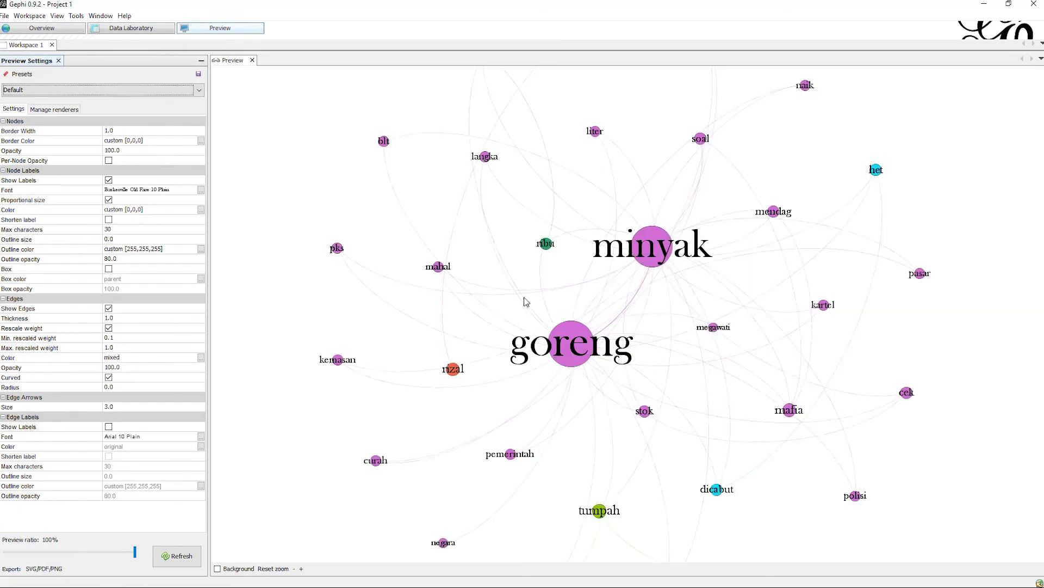
scroll(479, 291, down, 3)
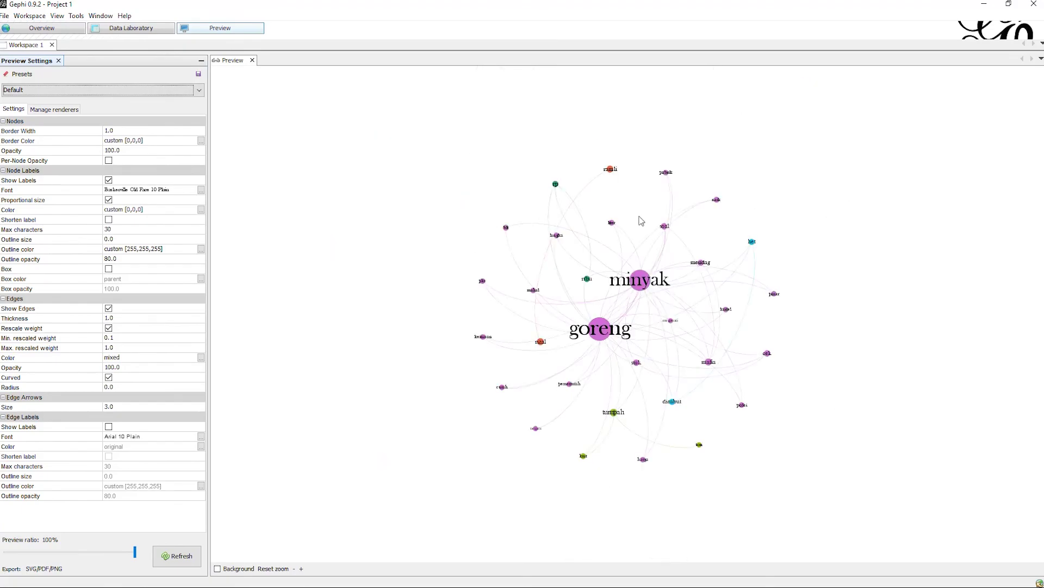
scroll(558, 263, up, 3)
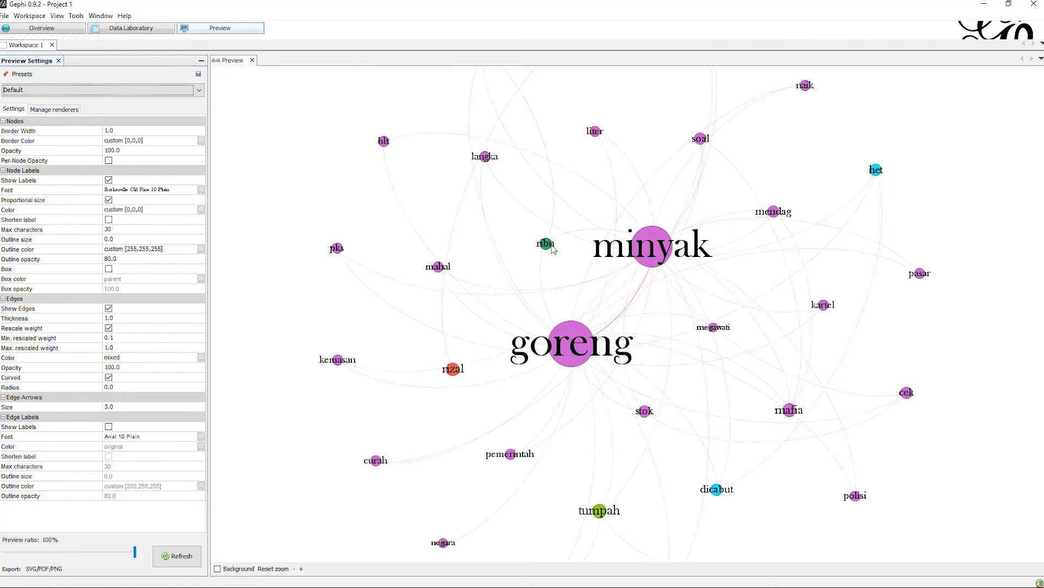
scroll(554, 251, down, 3)
scroll(624, 430, up, 3)
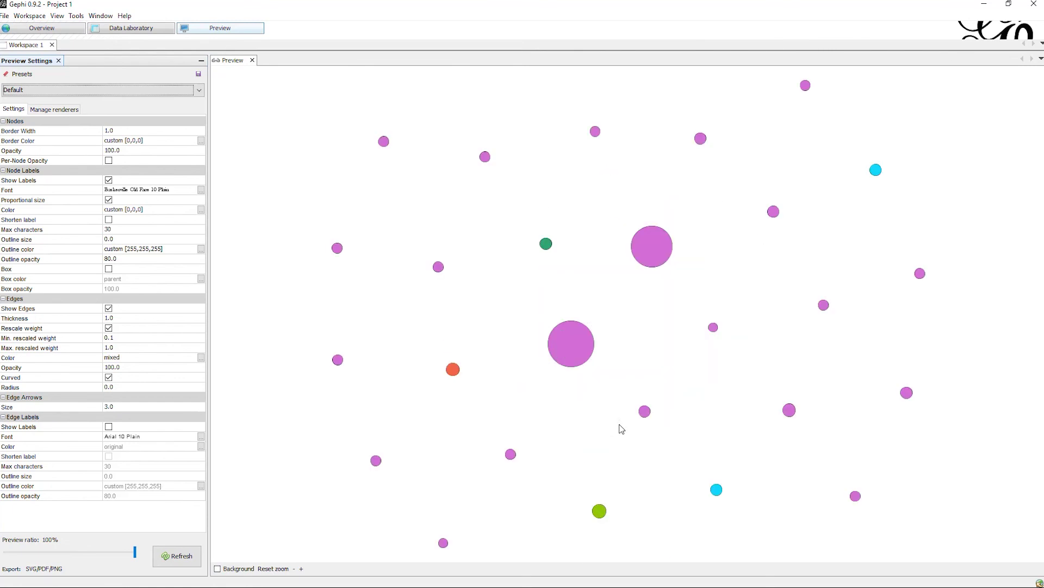
scroll(637, 516, down, 3)
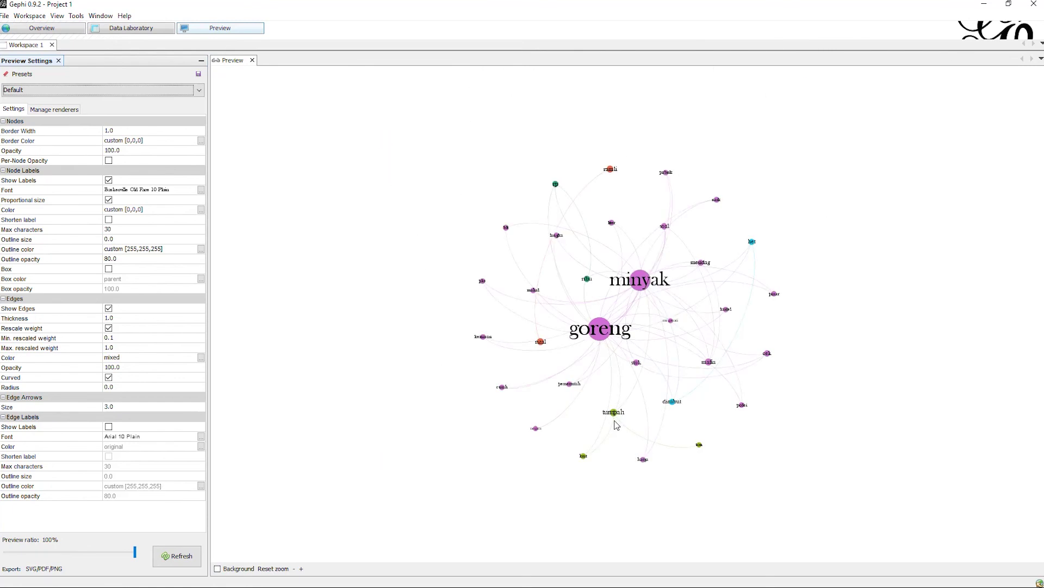
scroll(687, 439, up, 3)
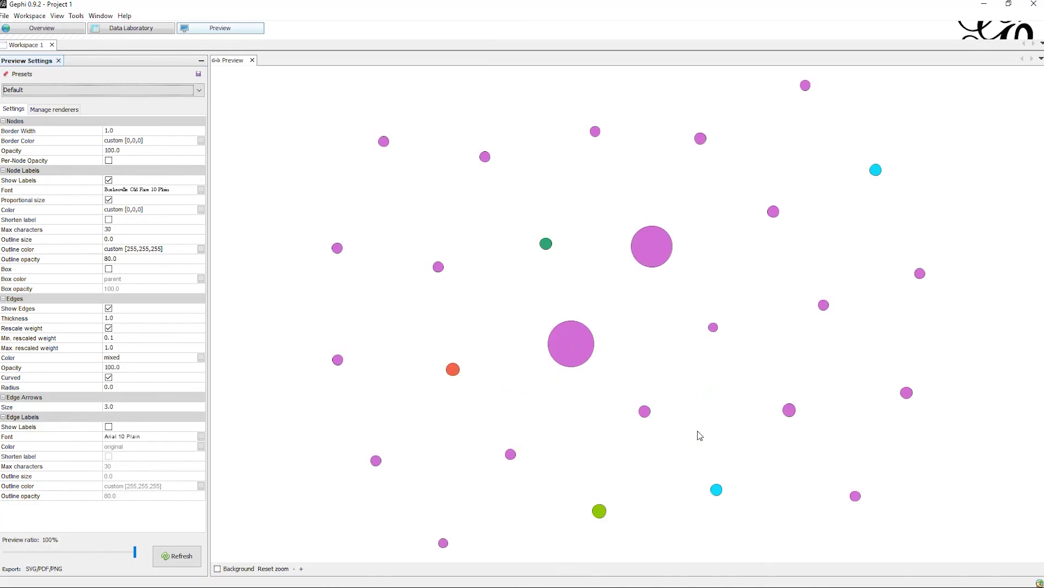
scroll(702, 435, up, 1)
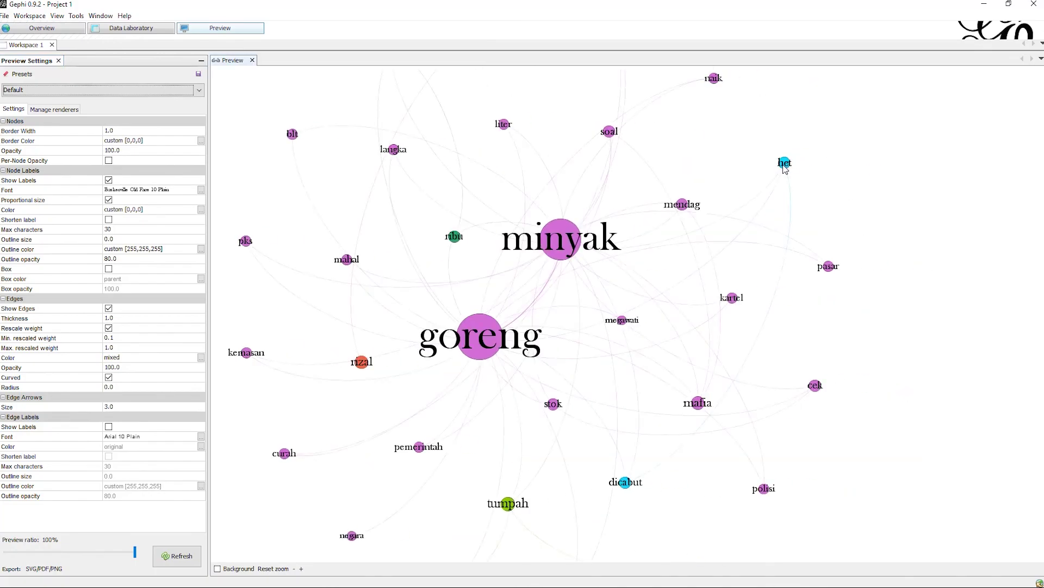
scroll(576, 362, down, 3)
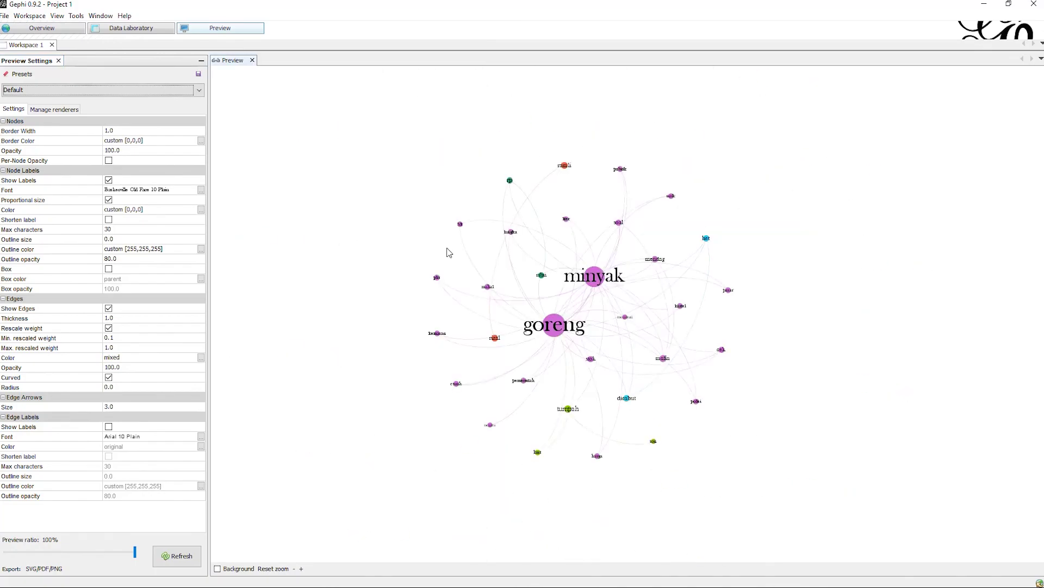
scroll(672, 255, up, 3)
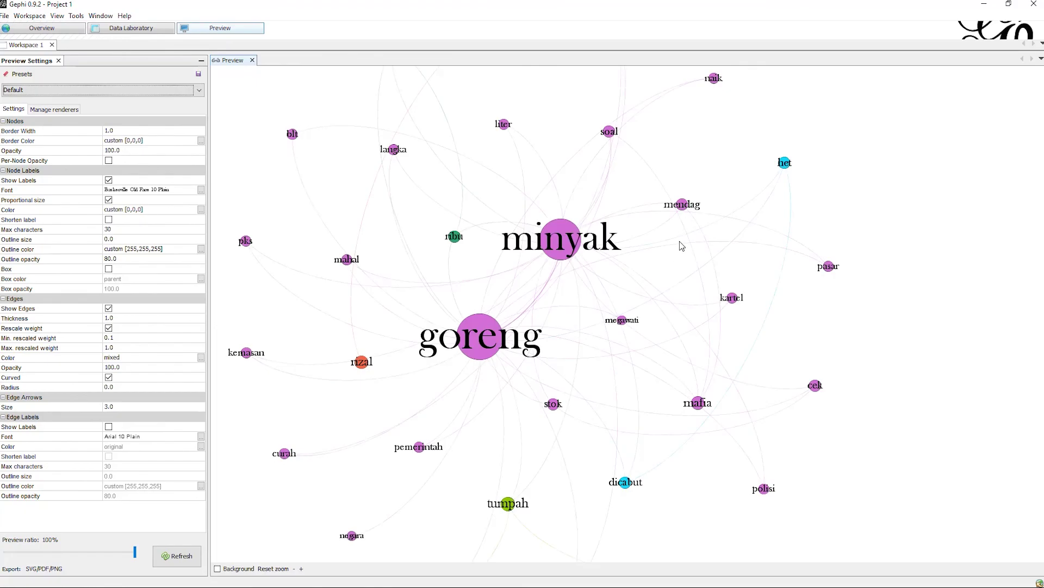
scroll(704, 428, down, 3)
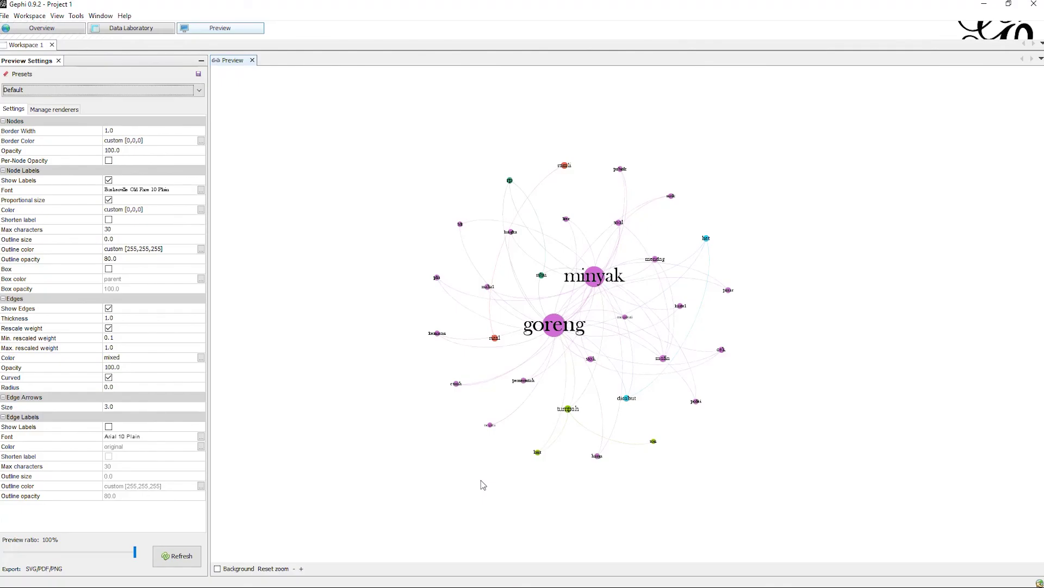
Step: Start a PNG export of the preview to the desktop folder Riset Minyak Goreng, naming the file network-minyak-goreng.png
click(43, 568)
click(391, 260)
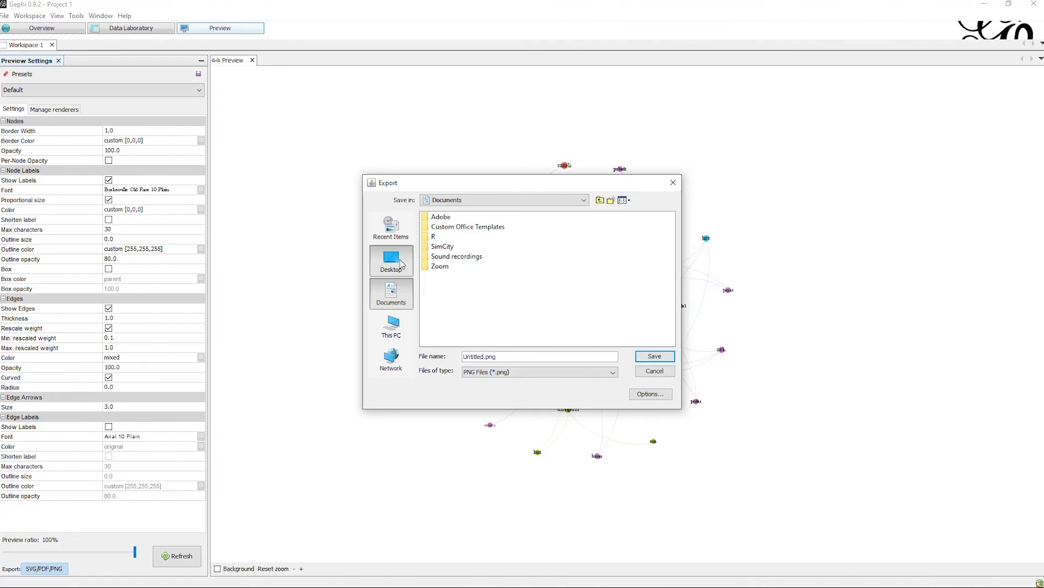
click(458, 277)
click(458, 278)
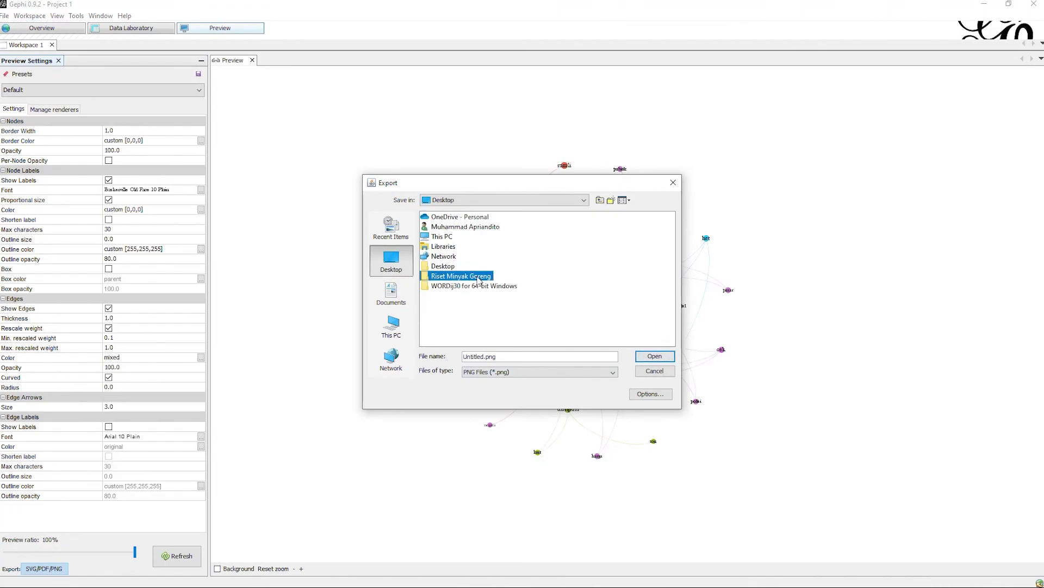
click(435, 278)
double_click(435, 277)
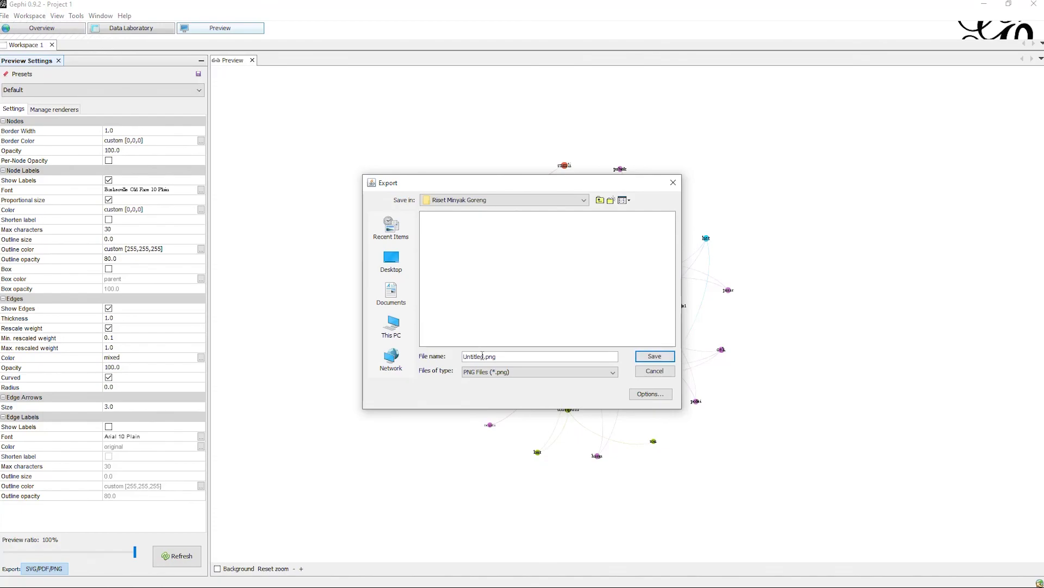
drag(484, 356, 438, 356)
text(network-minyak-goreng)
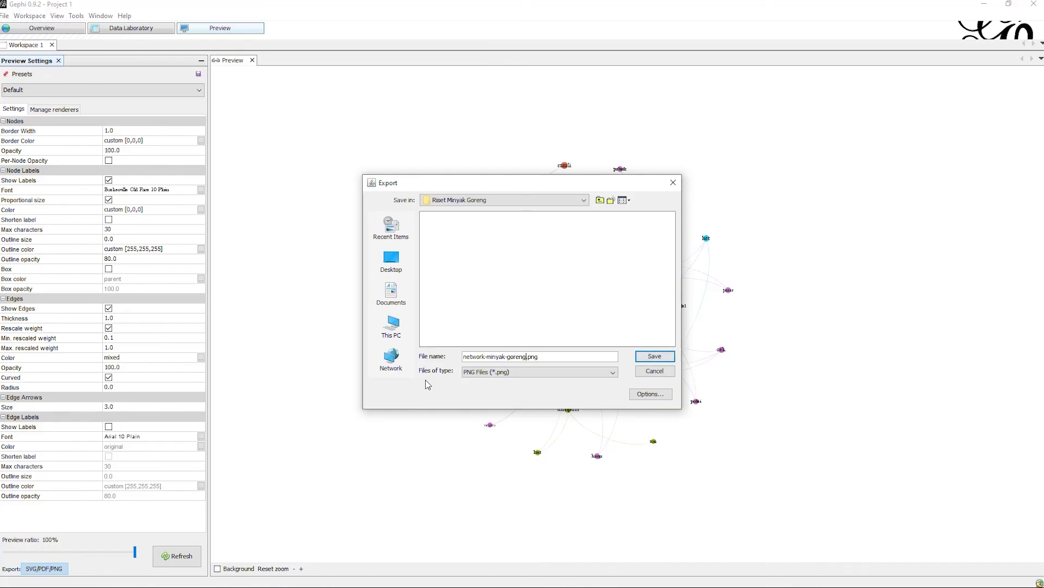
Step: Set the PNG export options to 5000 px width, 5000 px height and a 5% margin, and save the image
click(643, 394)
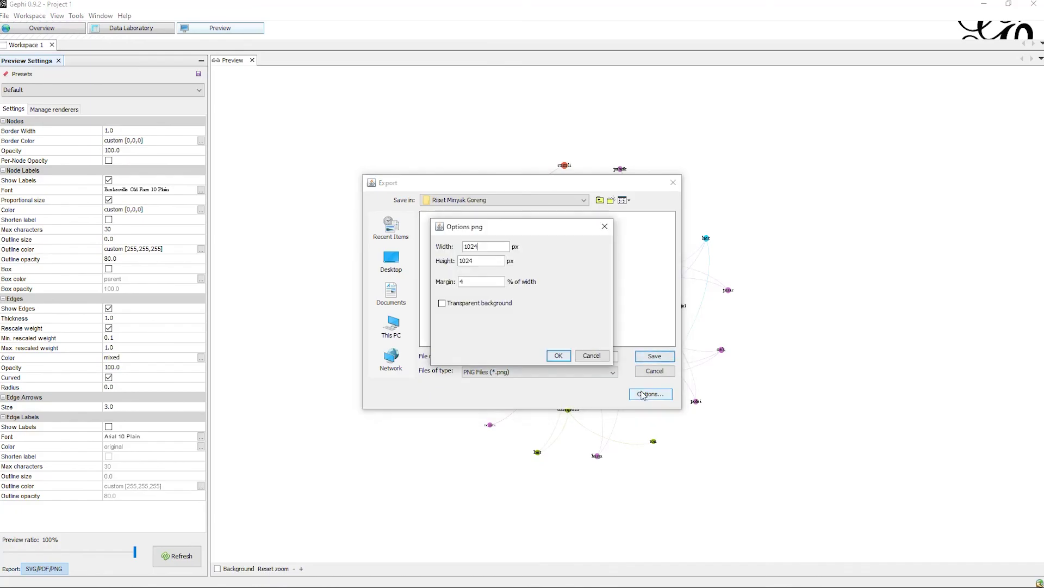
double_click(493, 249)
text(5000)
drag(481, 261, 435, 261)
text(5000)
key(Tab)
text(5)
click(558, 356)
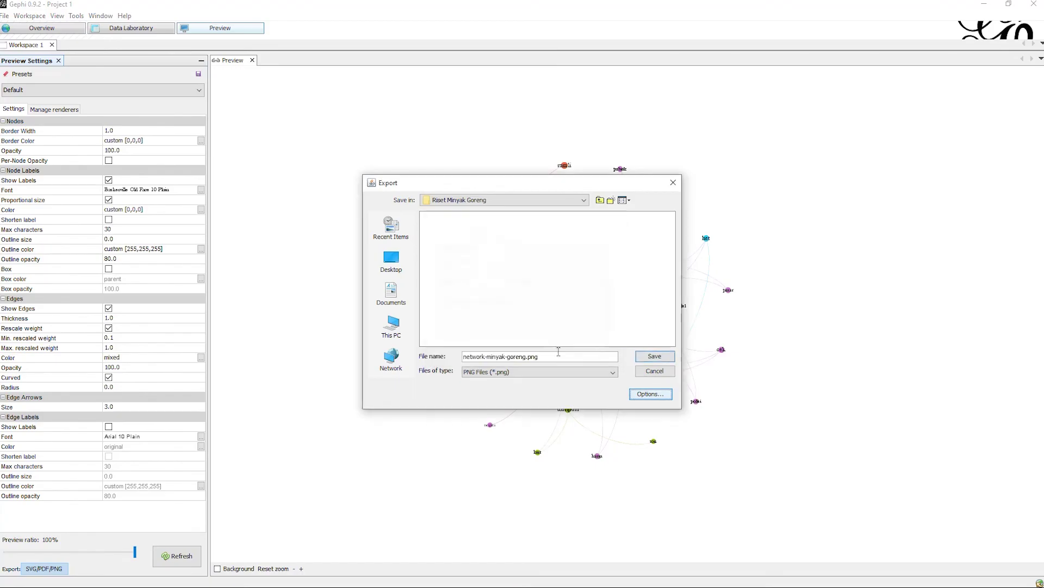
click(664, 357)
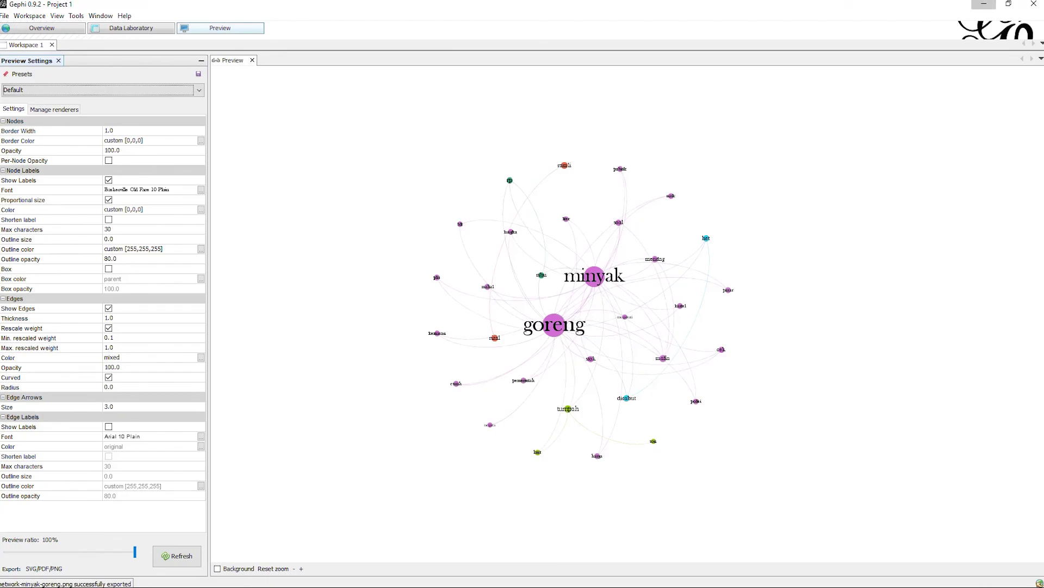
Step: Minimize the open windows and open the exported network-minyak-goreng image from the desktop folder Riset Minyak Goreng
click(983, 5)
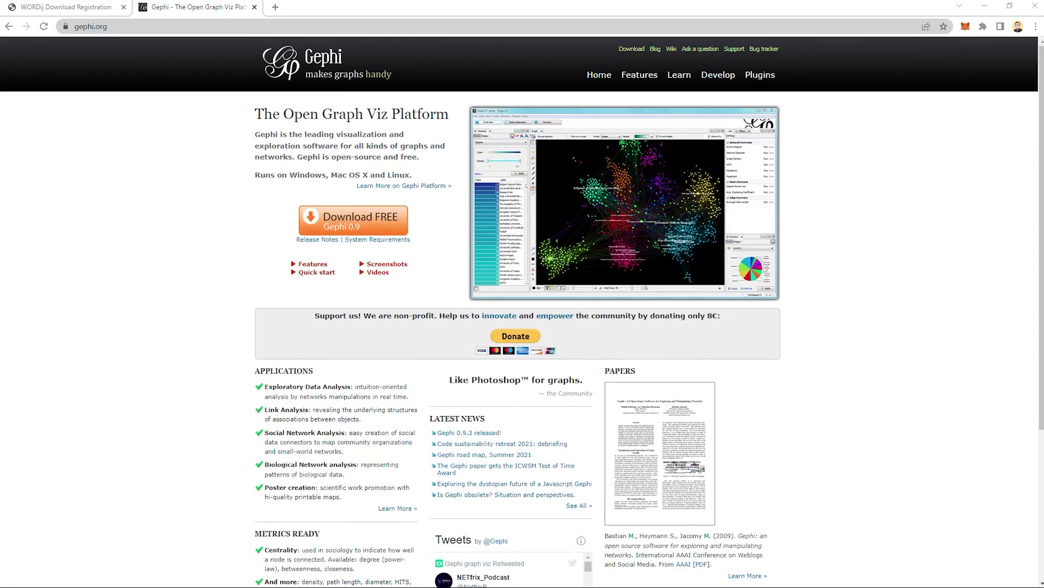
click(984, 7)
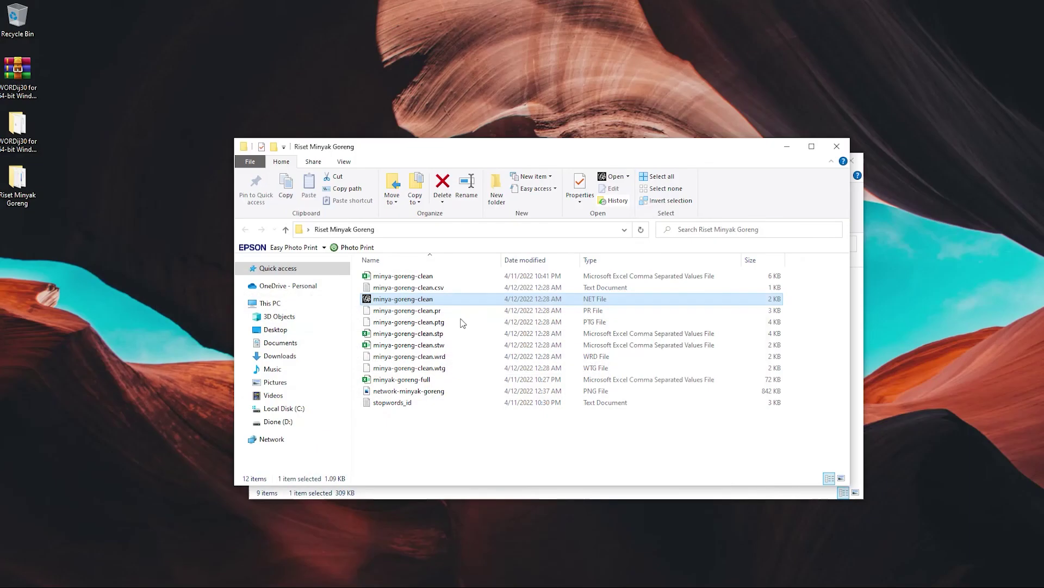
click(276, 330)
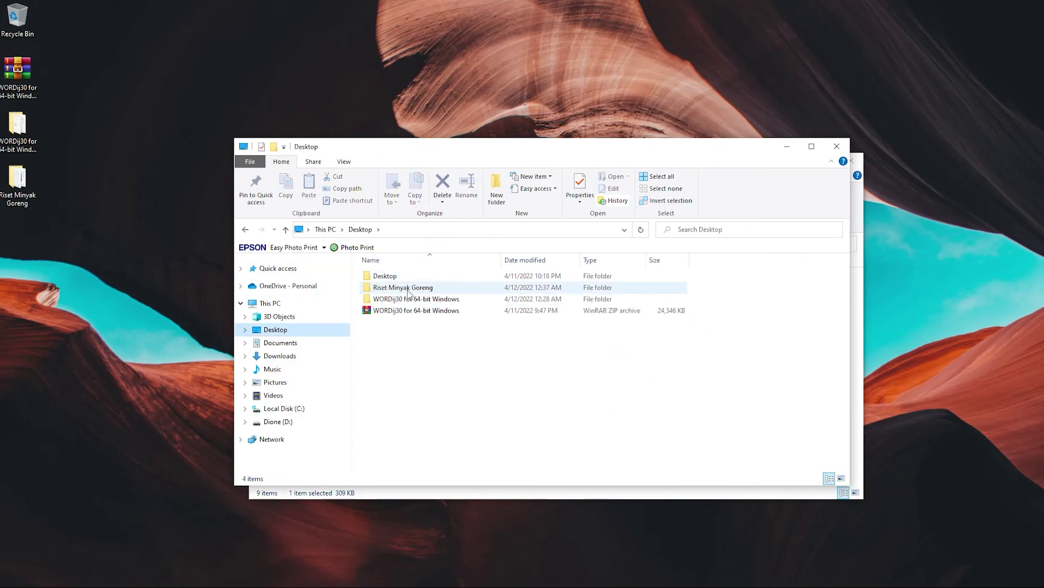
double_click(409, 288)
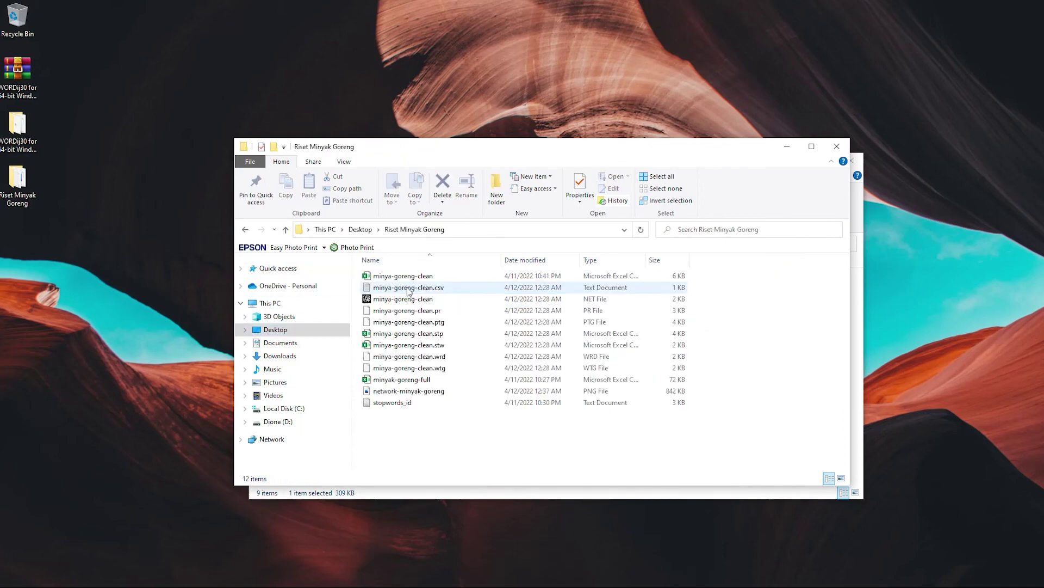
click(406, 394)
double_click(406, 394)
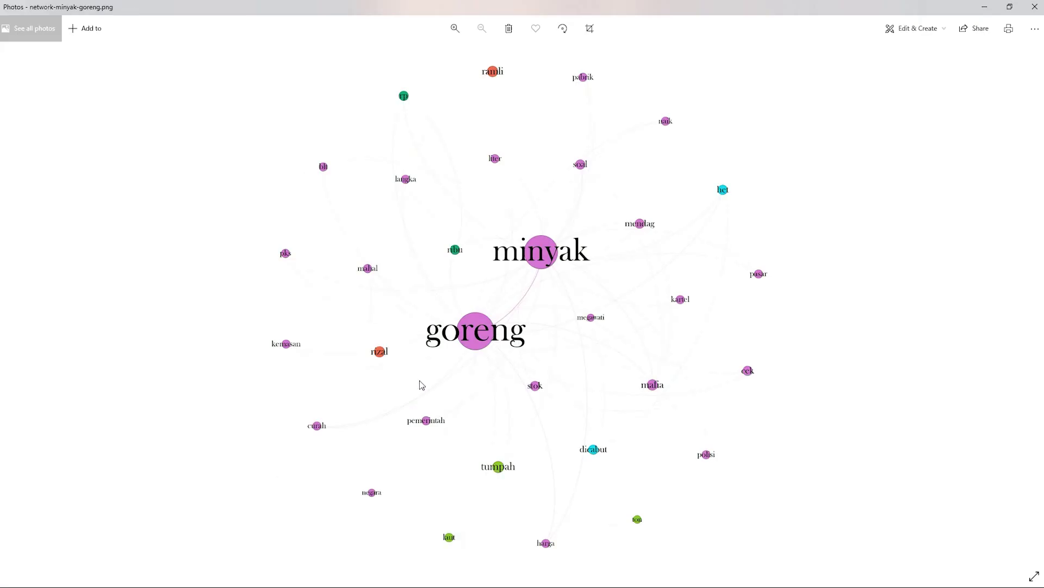